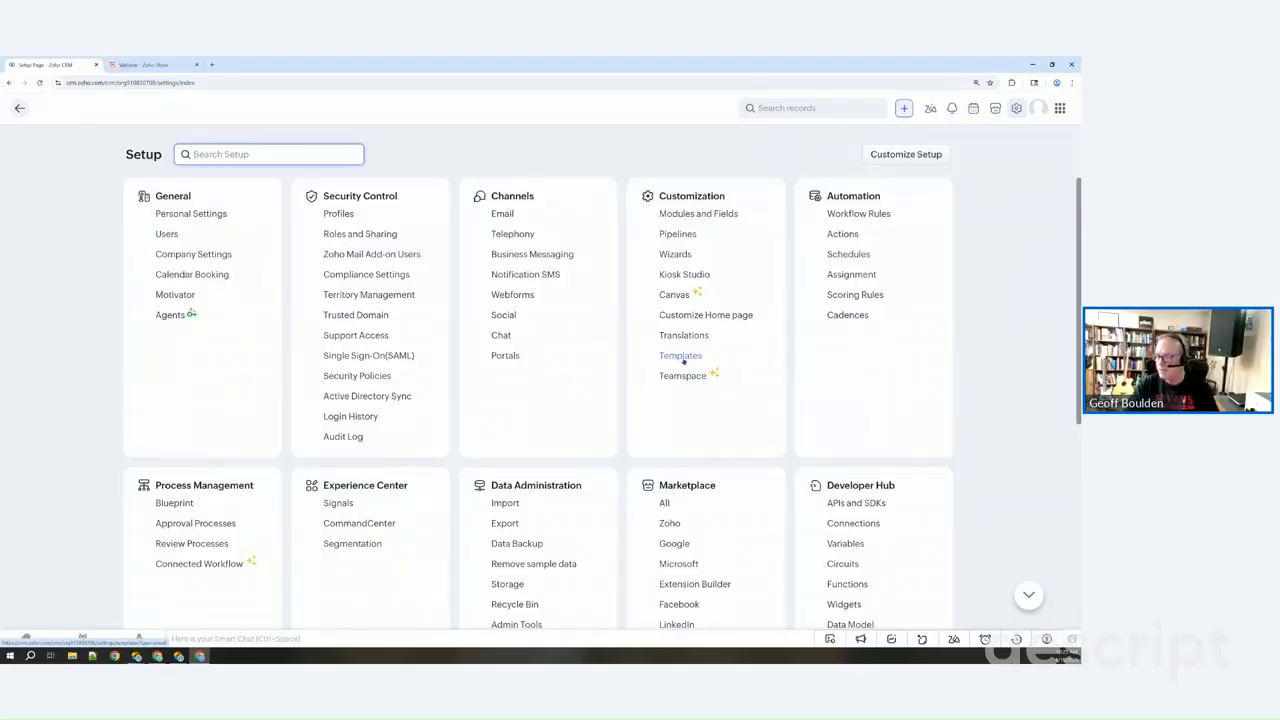
Open the template settings and review the email, inventory and mail merge template lists, ending on the email templates
click(683, 360)
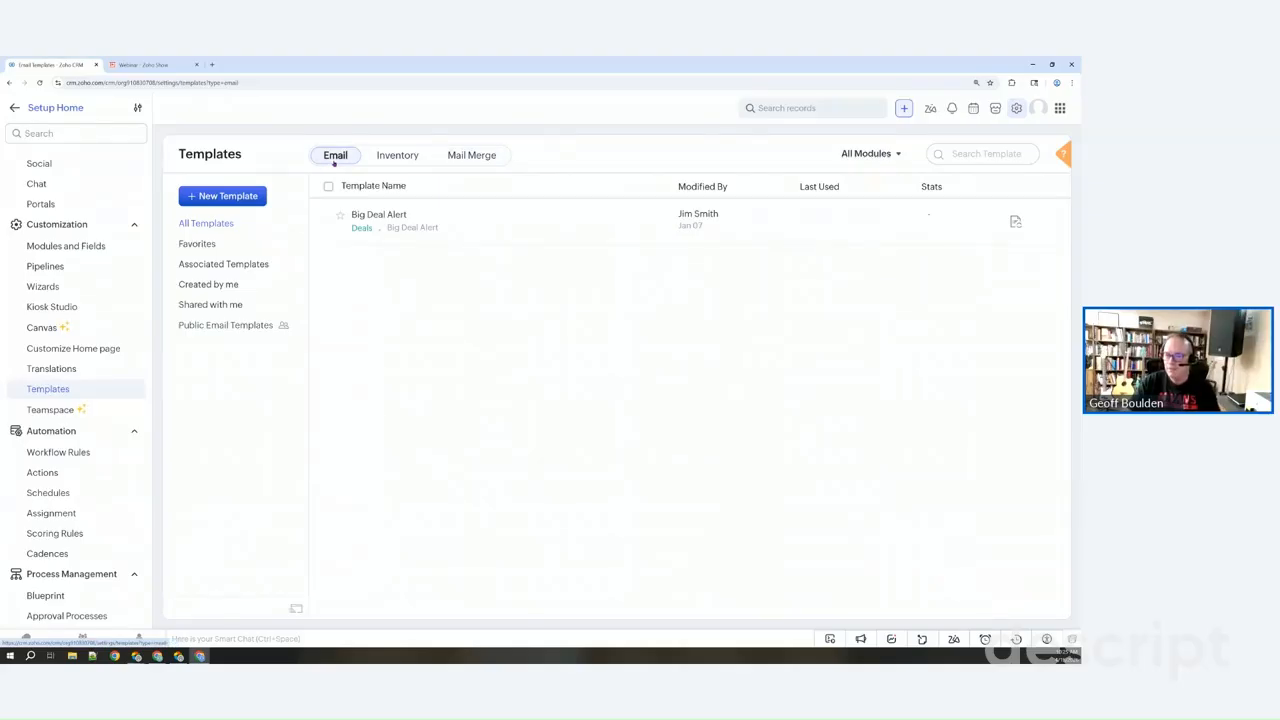
click(402, 157)
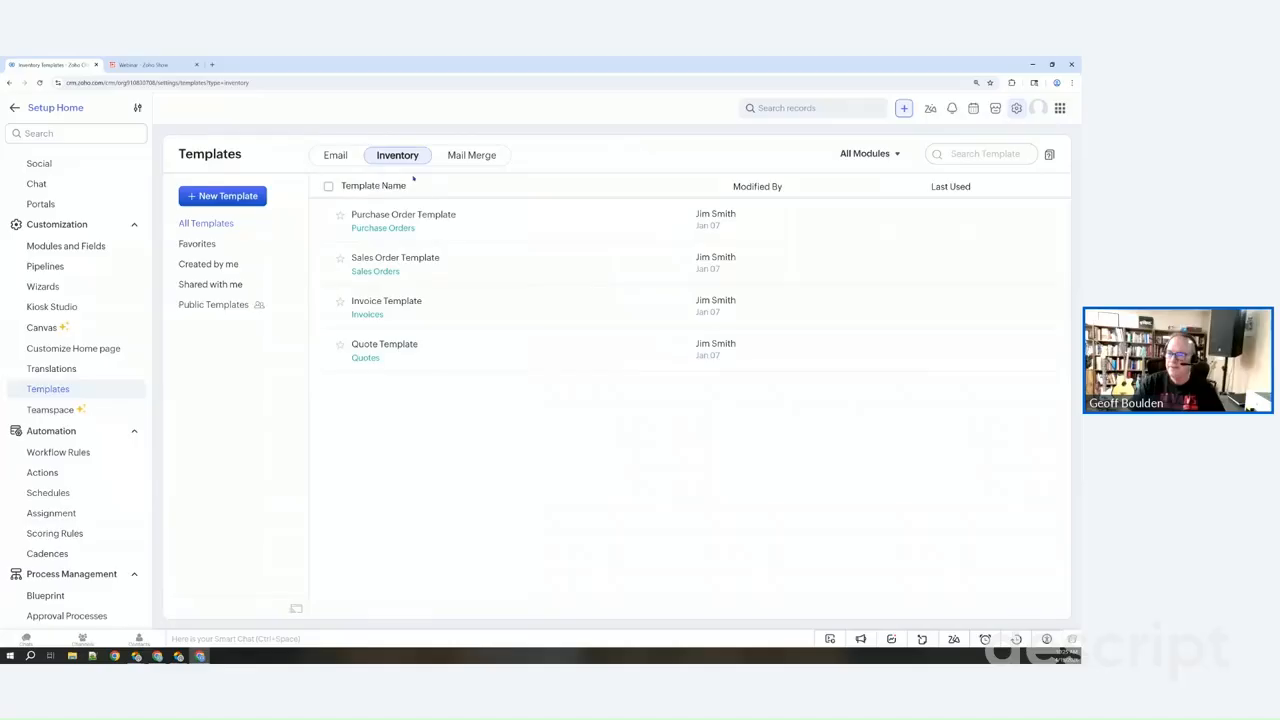
click(457, 156)
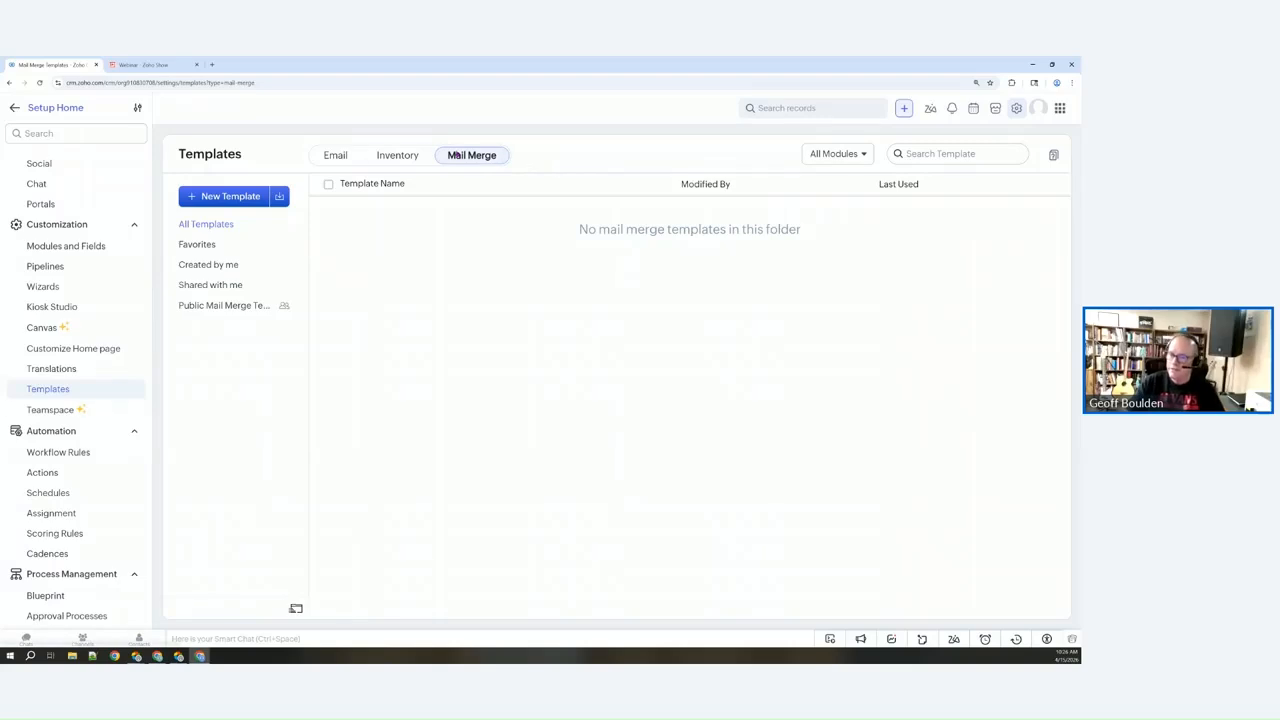
click(334, 157)
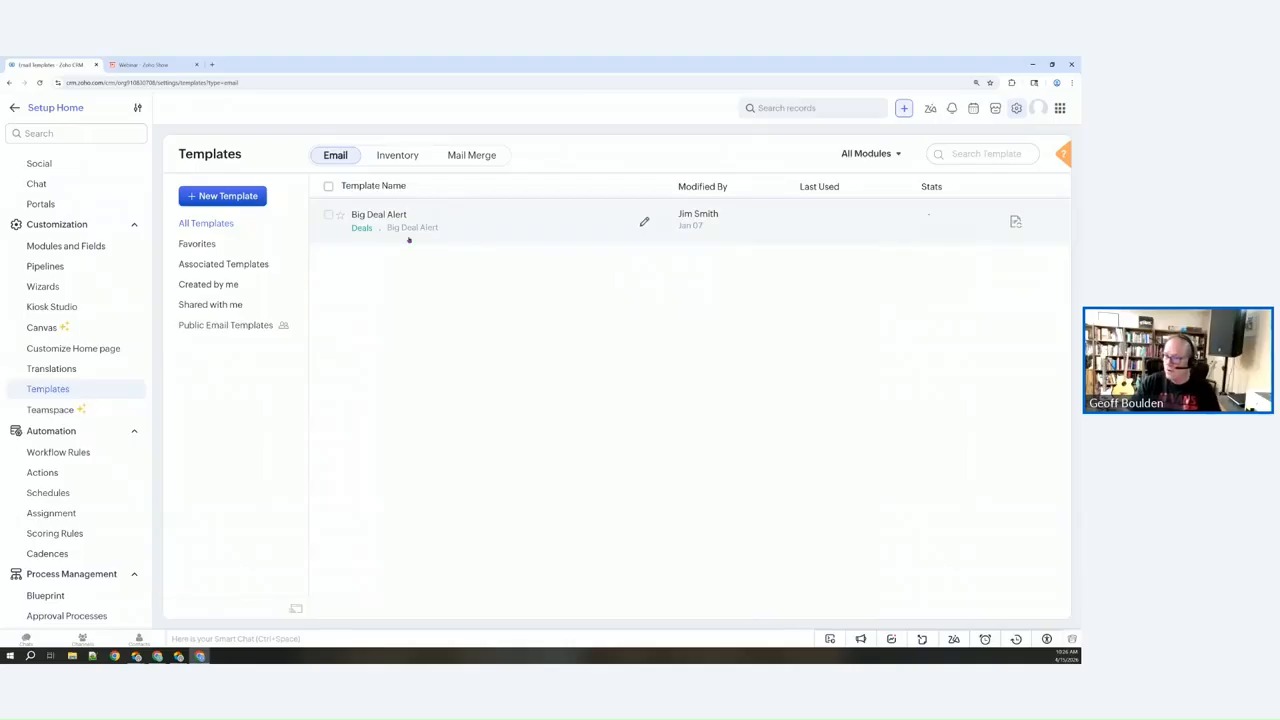
Start a new email template for the Leads module and continue to the template gallery
click(222, 196)
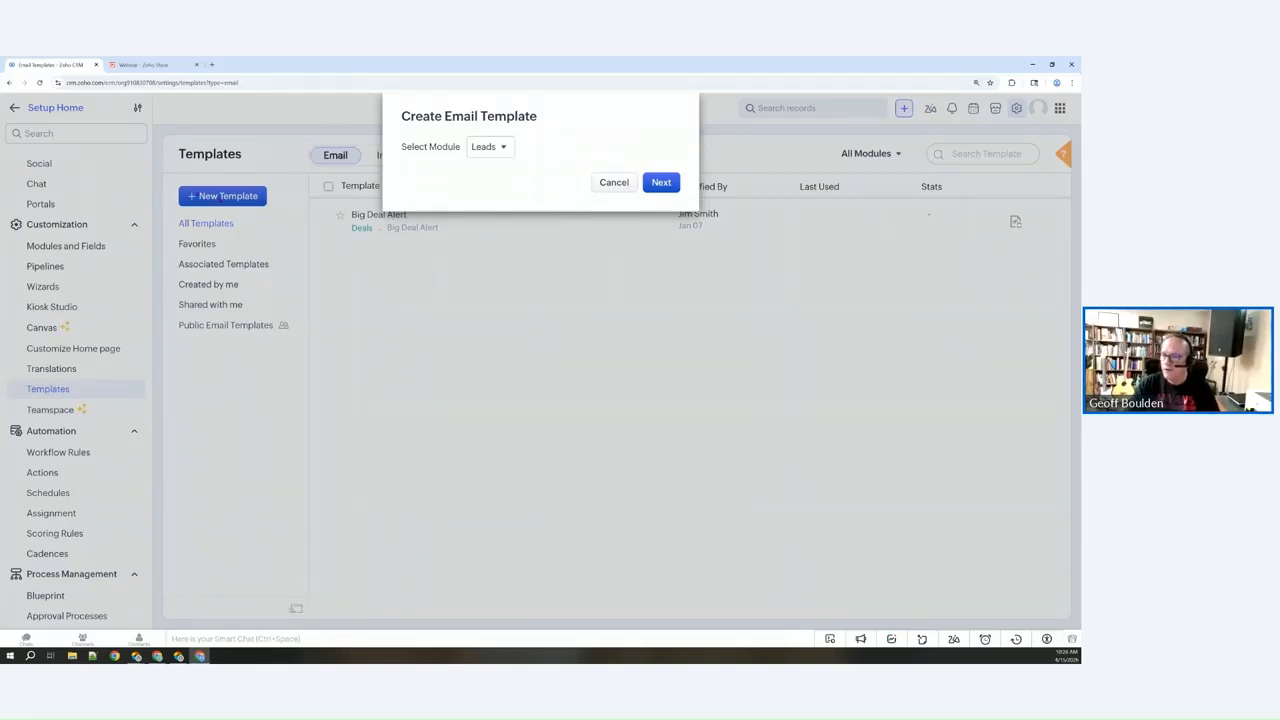
click(489, 148)
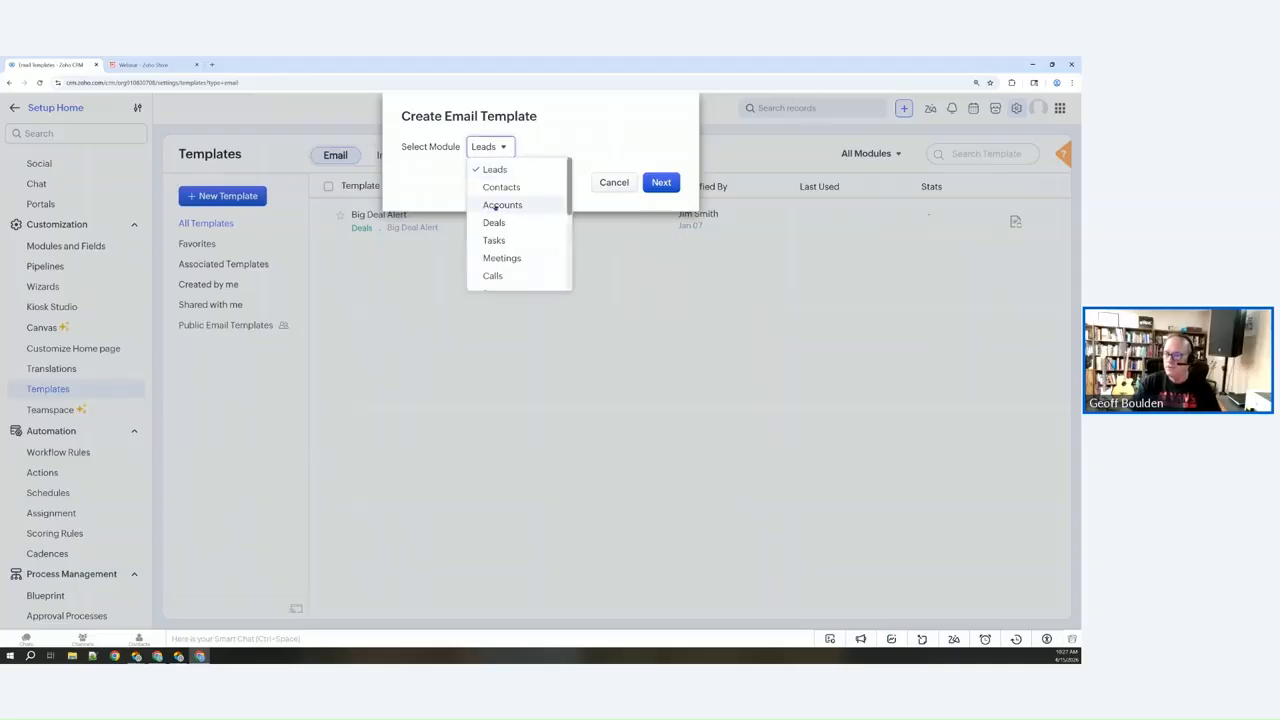
scroll(519, 200, down, 5)
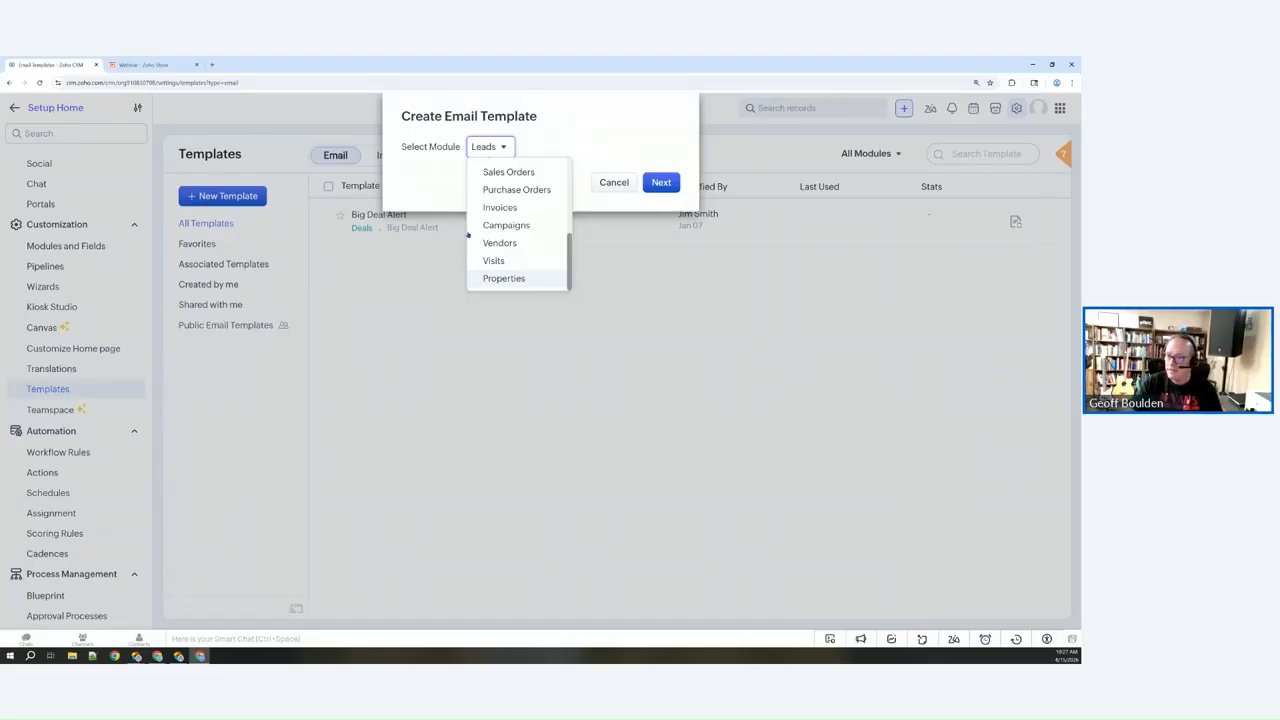
scroll(478, 241, up, 5)
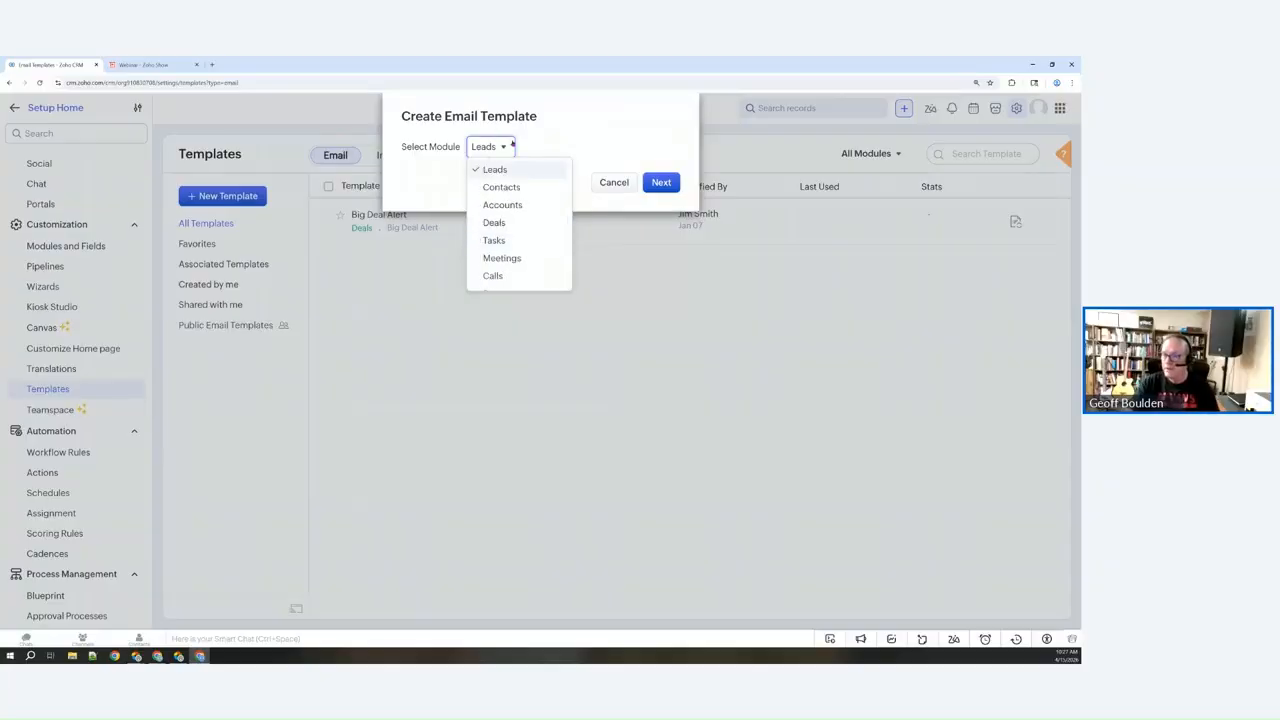
click(661, 182)
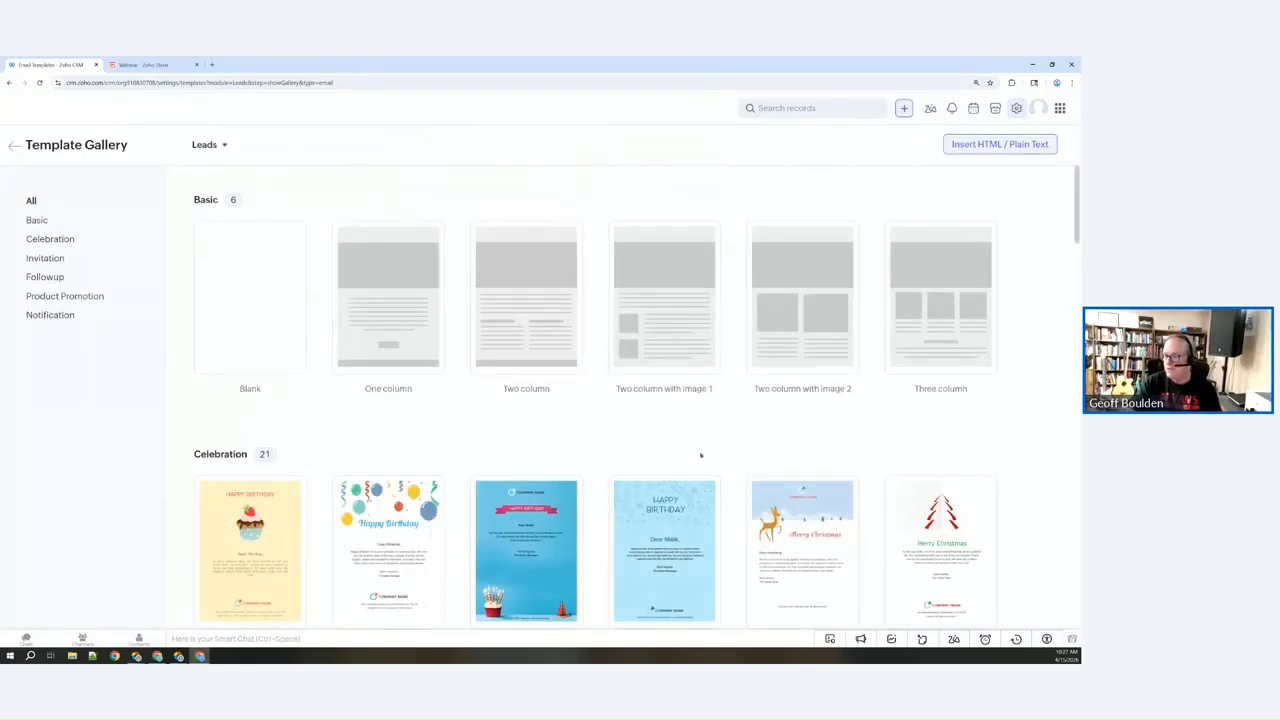
Browse the template gallery, choose the Marketing event notification template under Followup, and skip the editor's introductory tour
scroll(700, 455, down, 15)
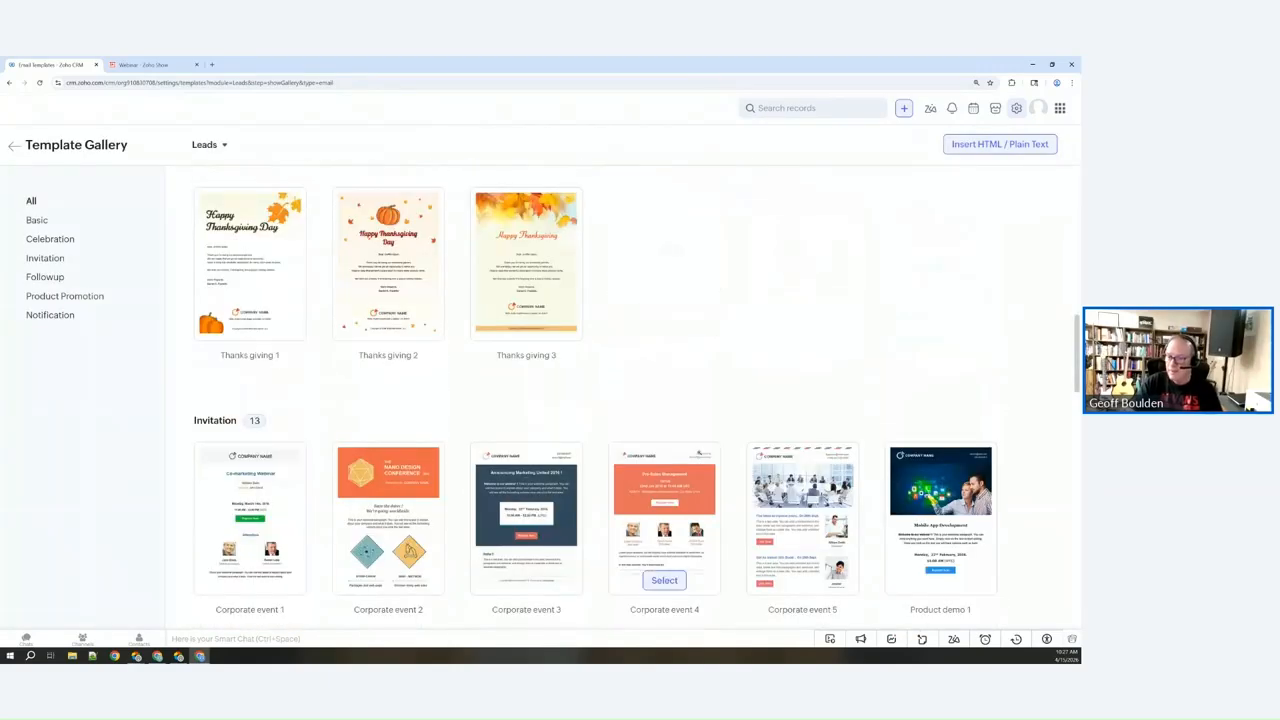
scroll(503, 443, down, 5)
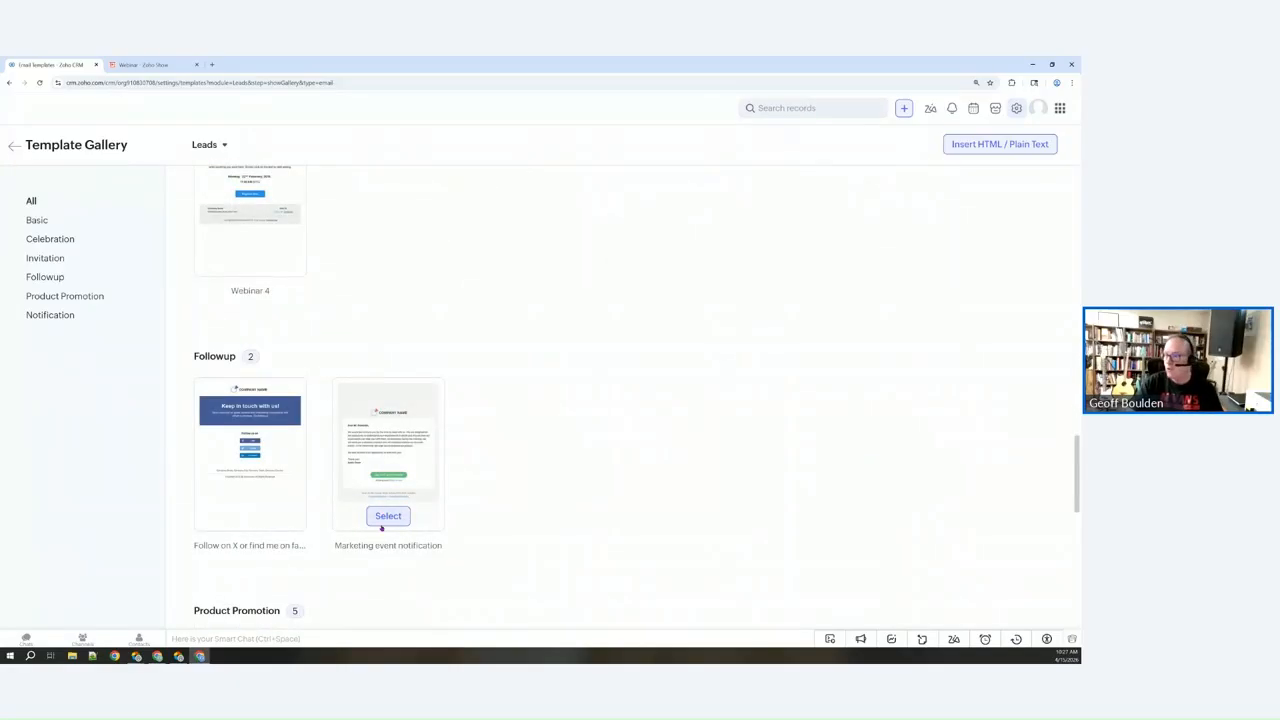
scroll(381, 528, up, 5)
scroll(251, 289, up, 10)
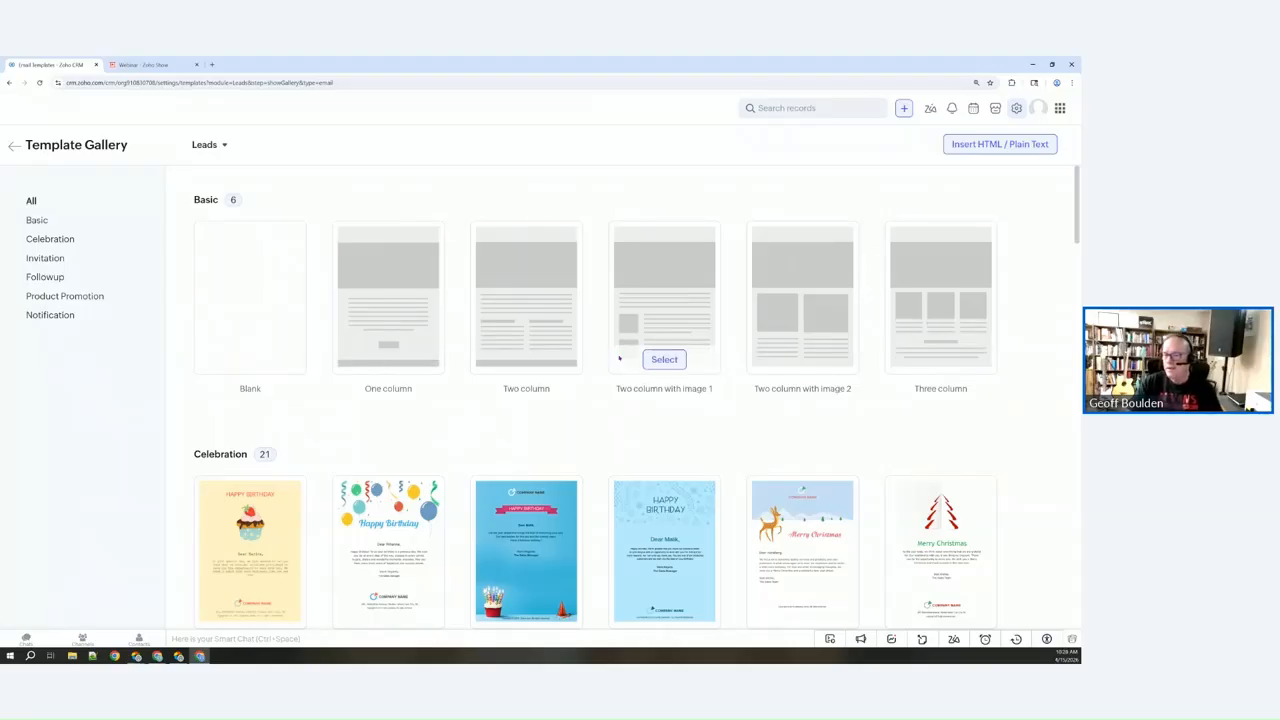
scroll(570, 300, down, 1)
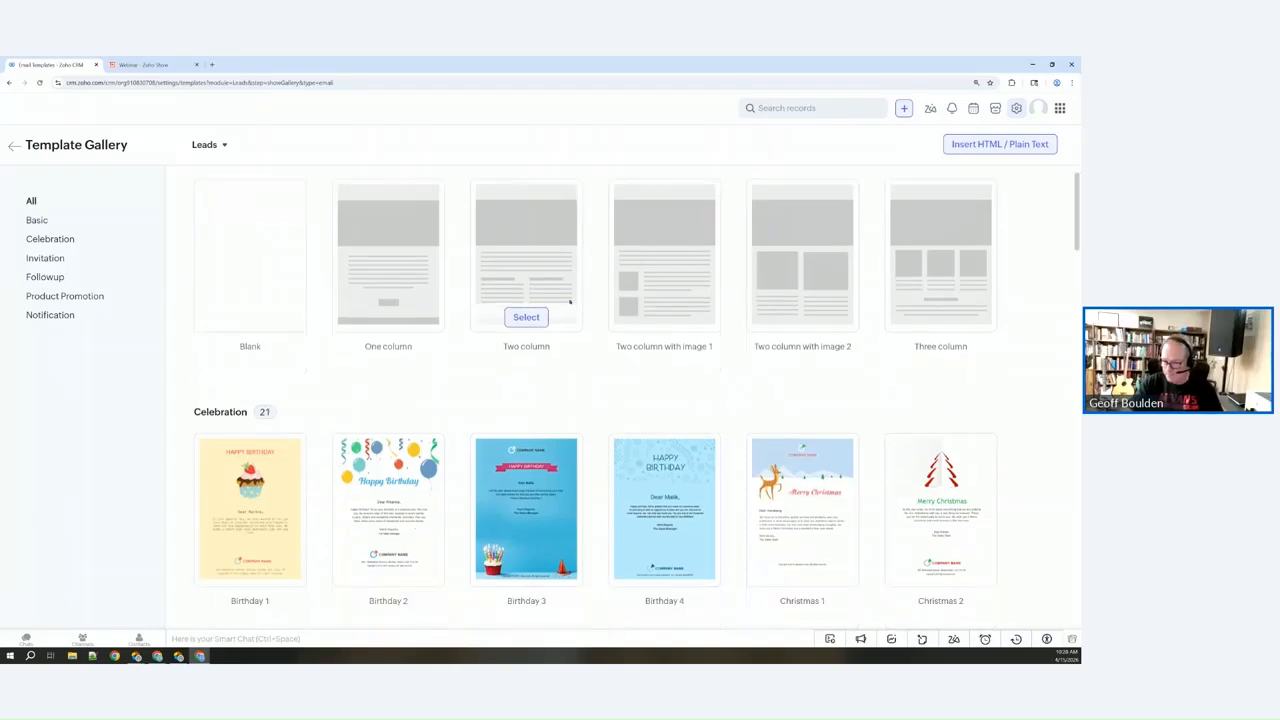
scroll(570, 300, down, 5)
scroll(620, 400, down, 3)
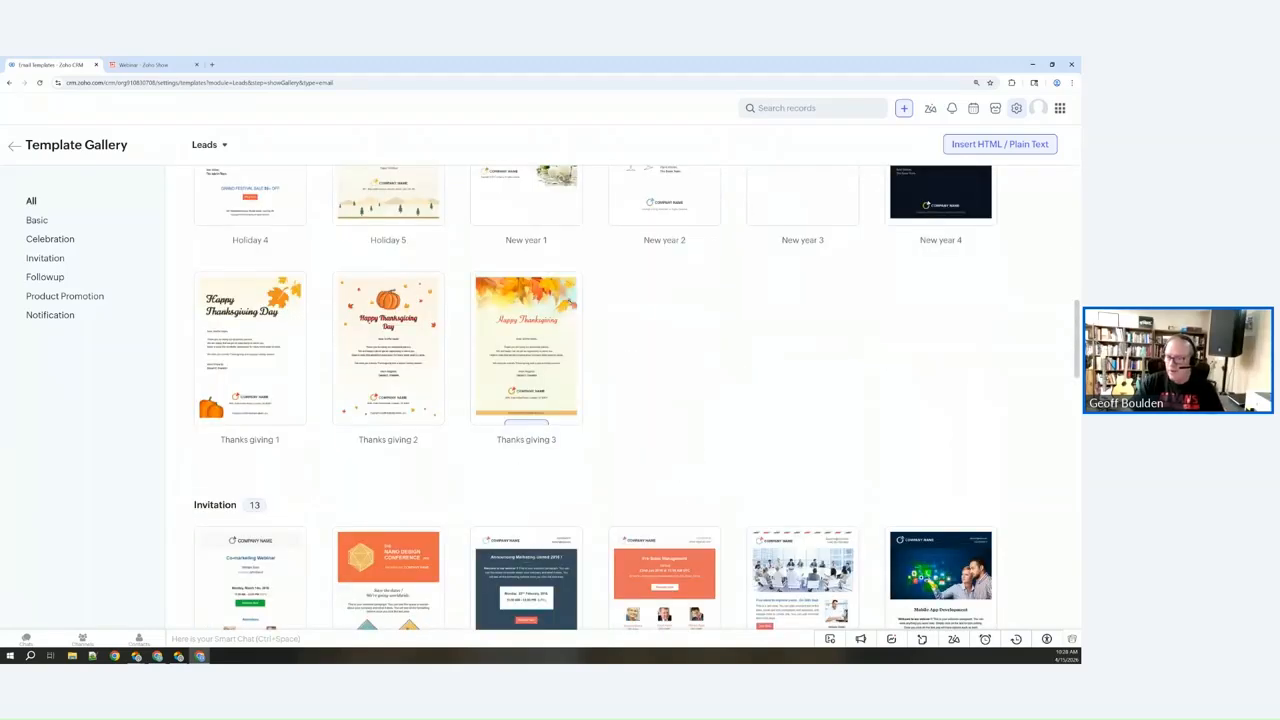
scroll(561, 320, down, 10)
mouse_move(383, 385)
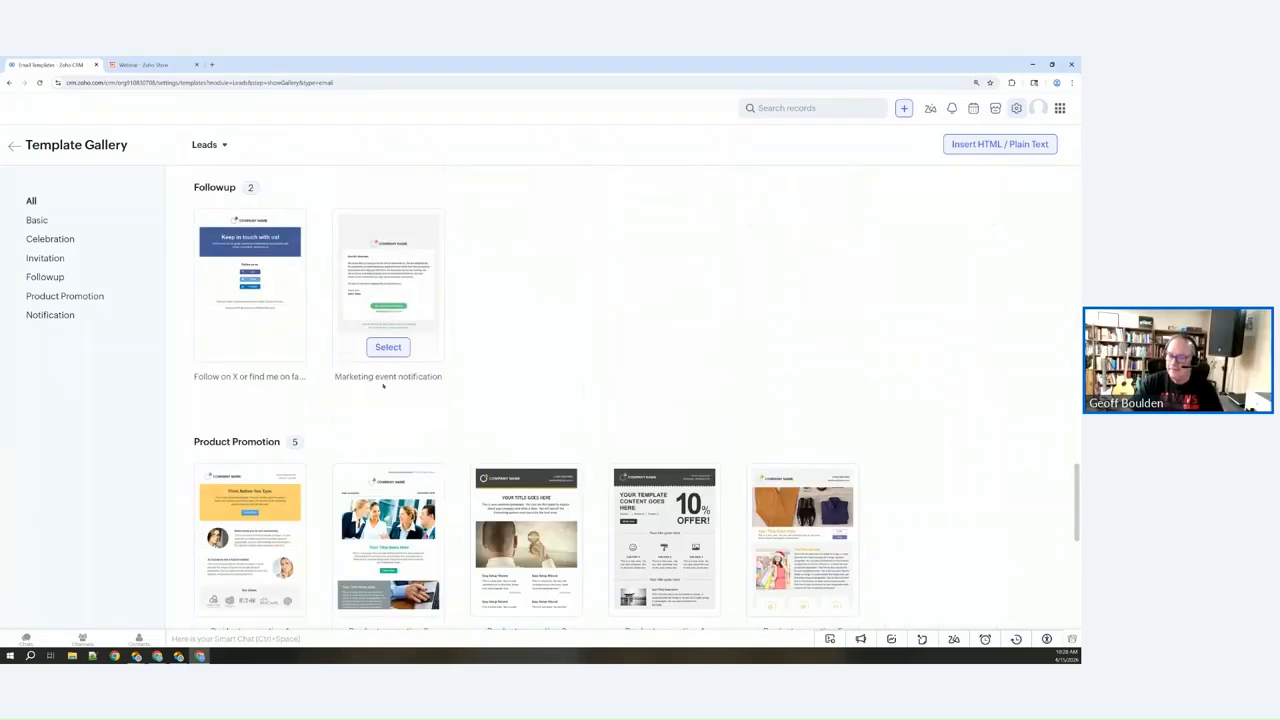
click(388, 347)
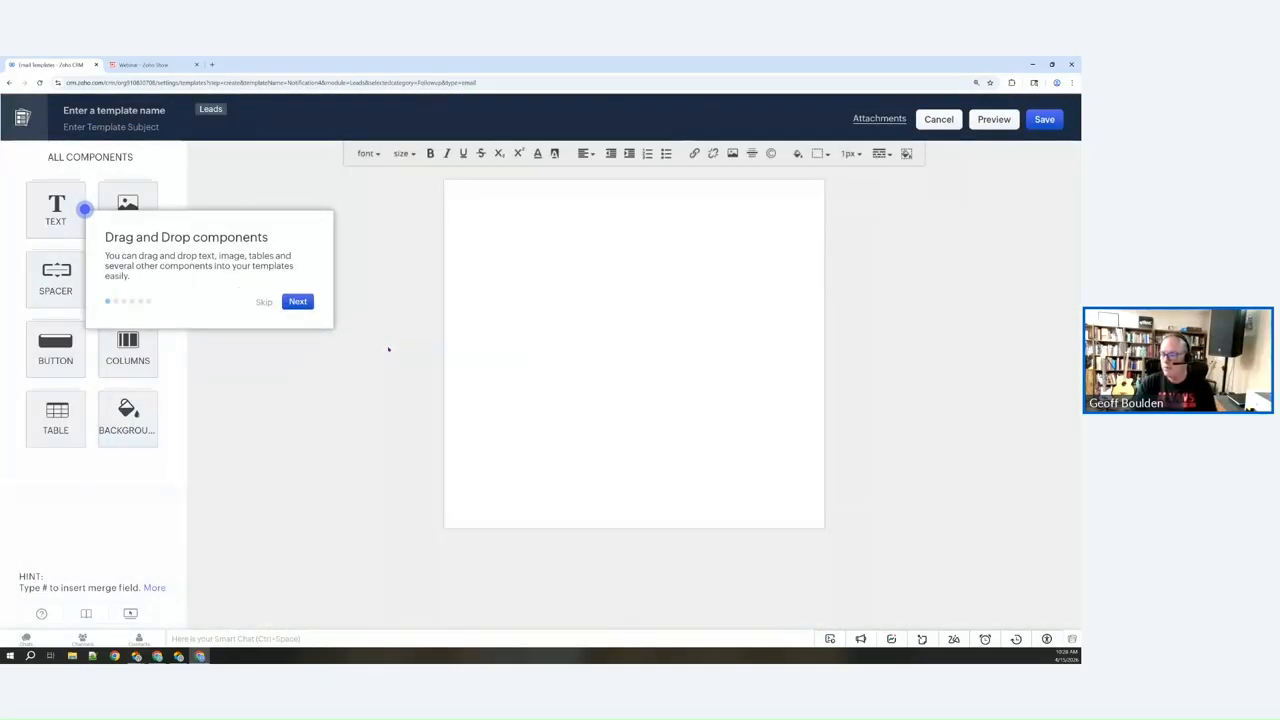
click(263, 302)
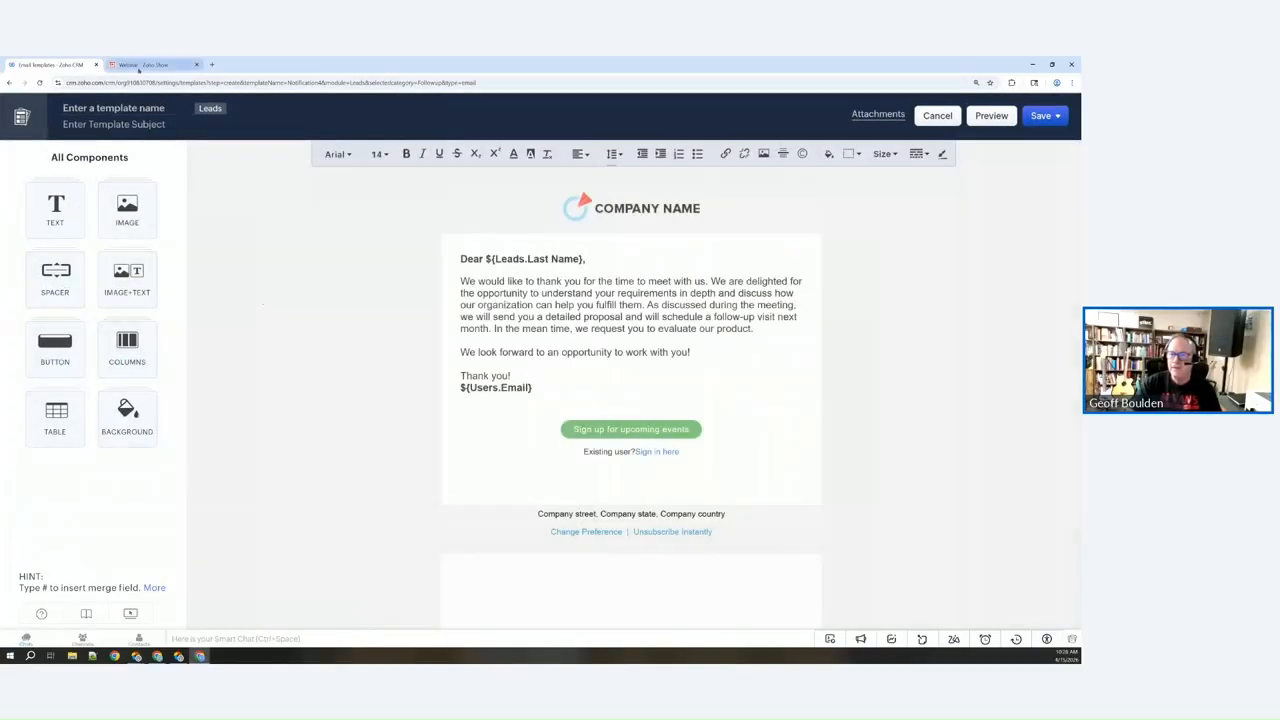
Name the template "New Lead Response" and set its subject to "Thank you for reaching out to us"
click(114, 108)
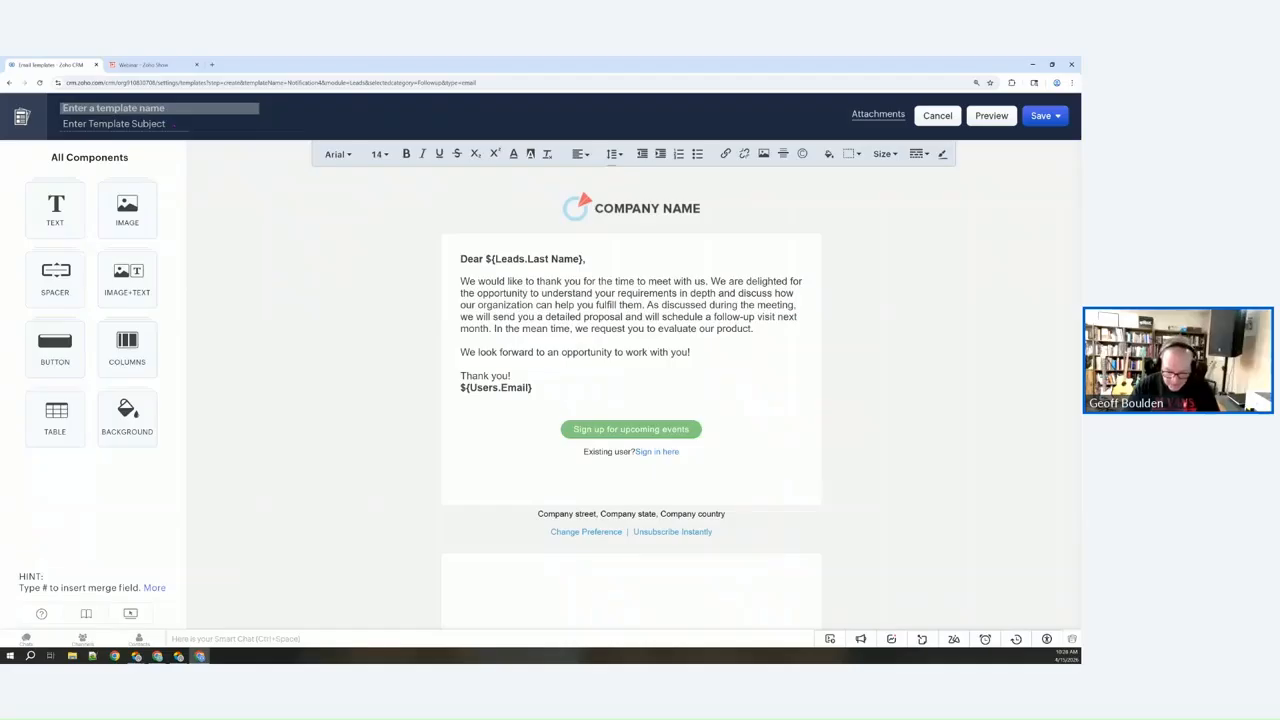
text(New L)
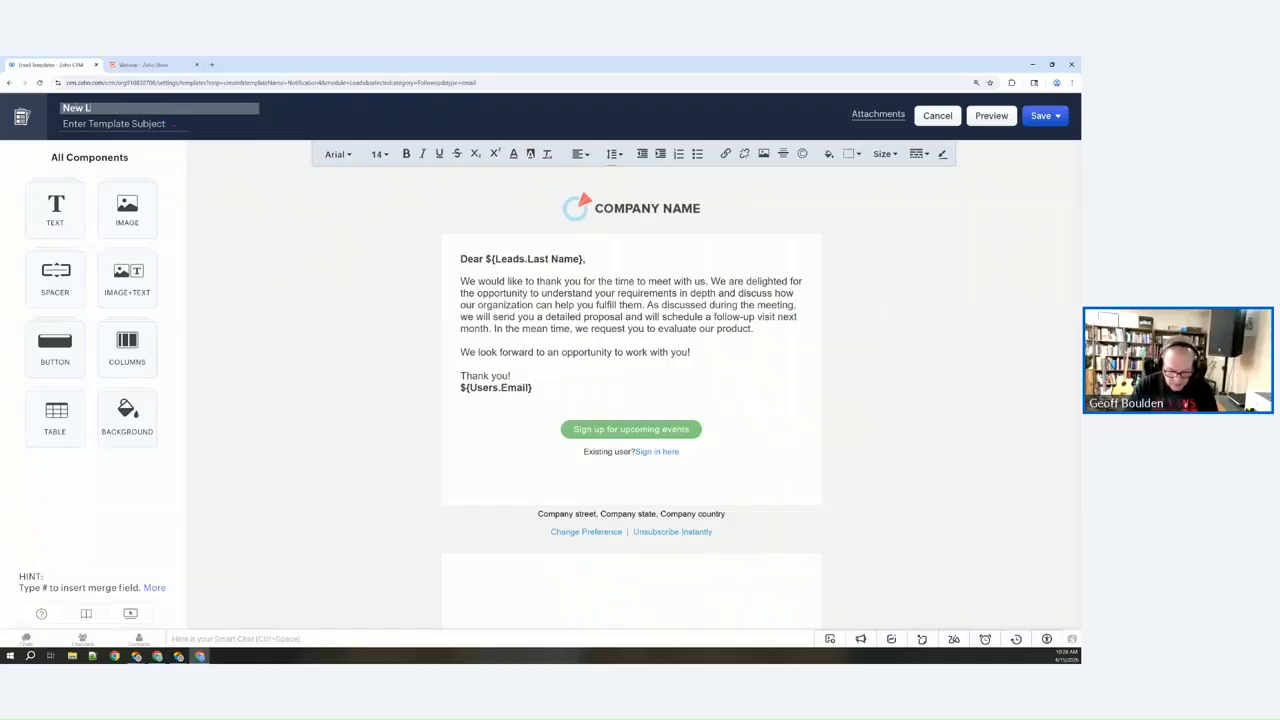
text(ead Response)
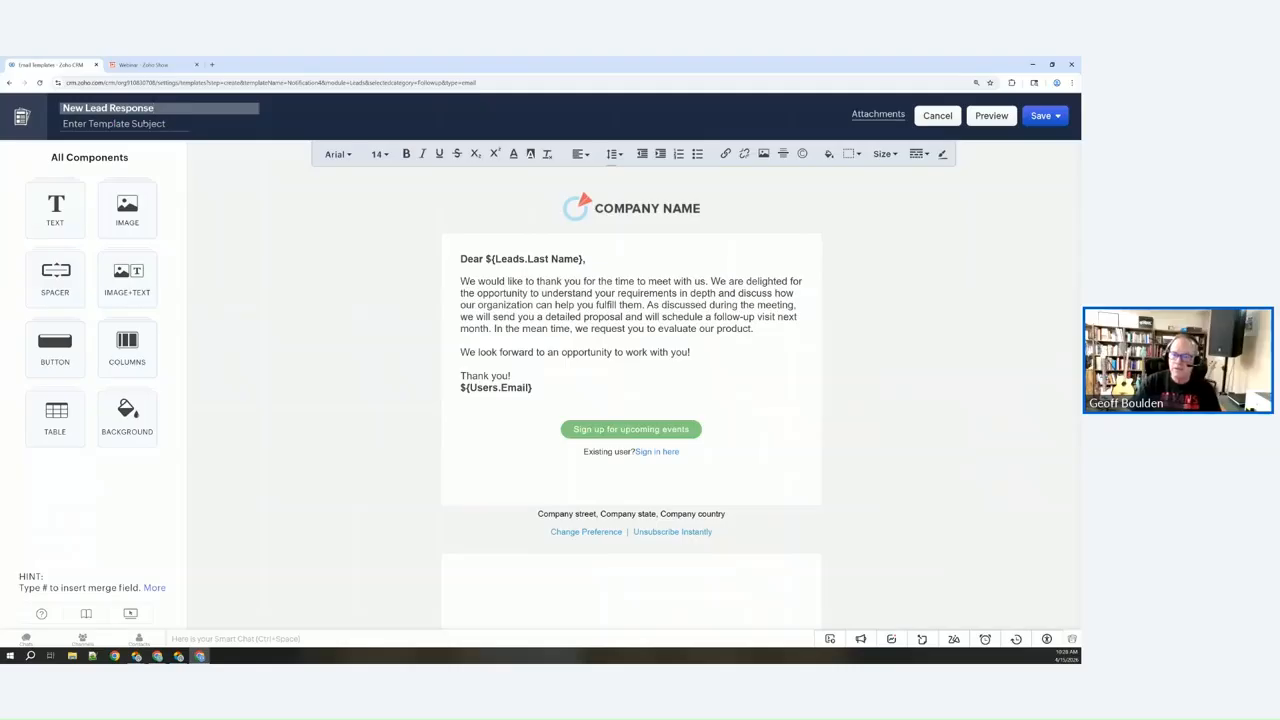
key(Tab)
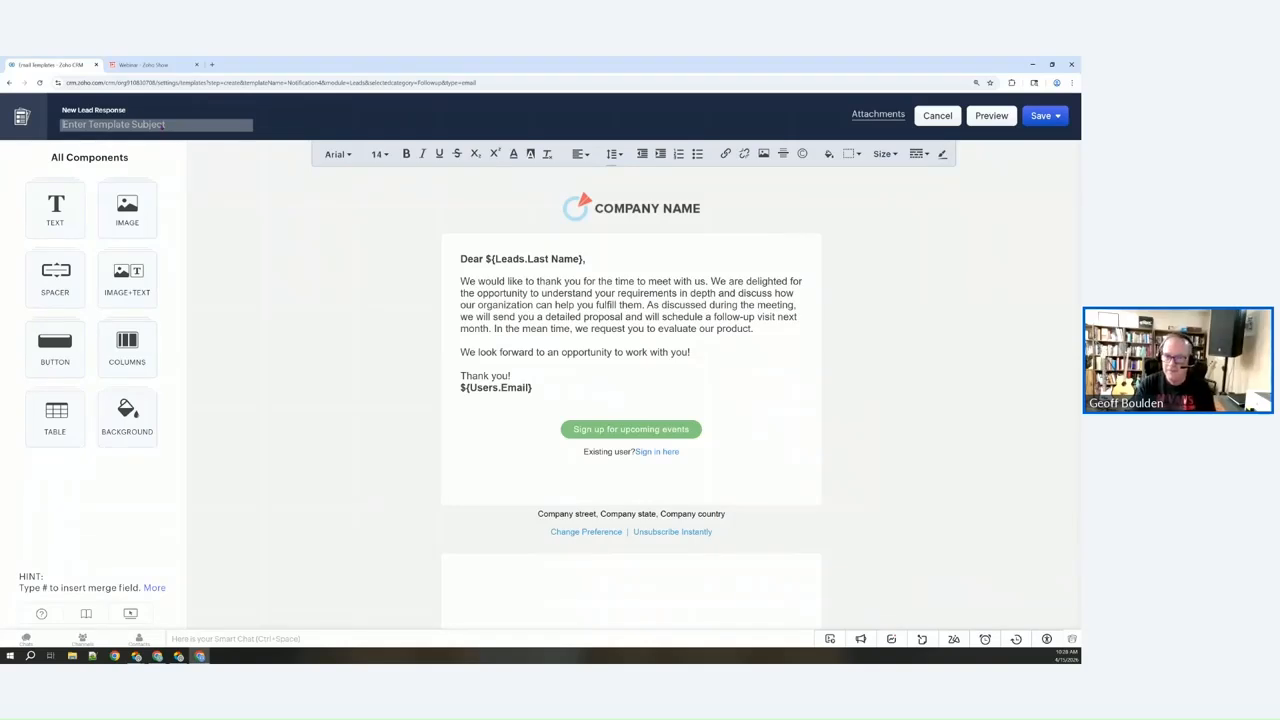
text(Thank you fo)
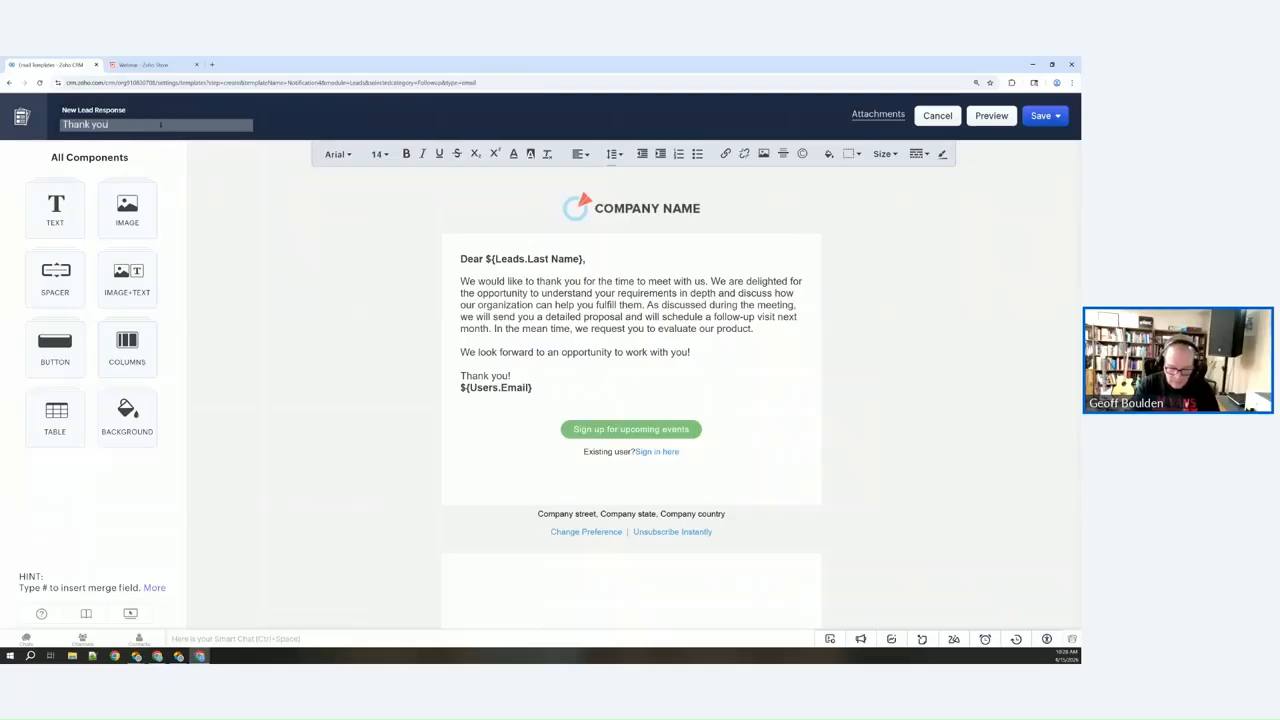
text(reaching out to us)
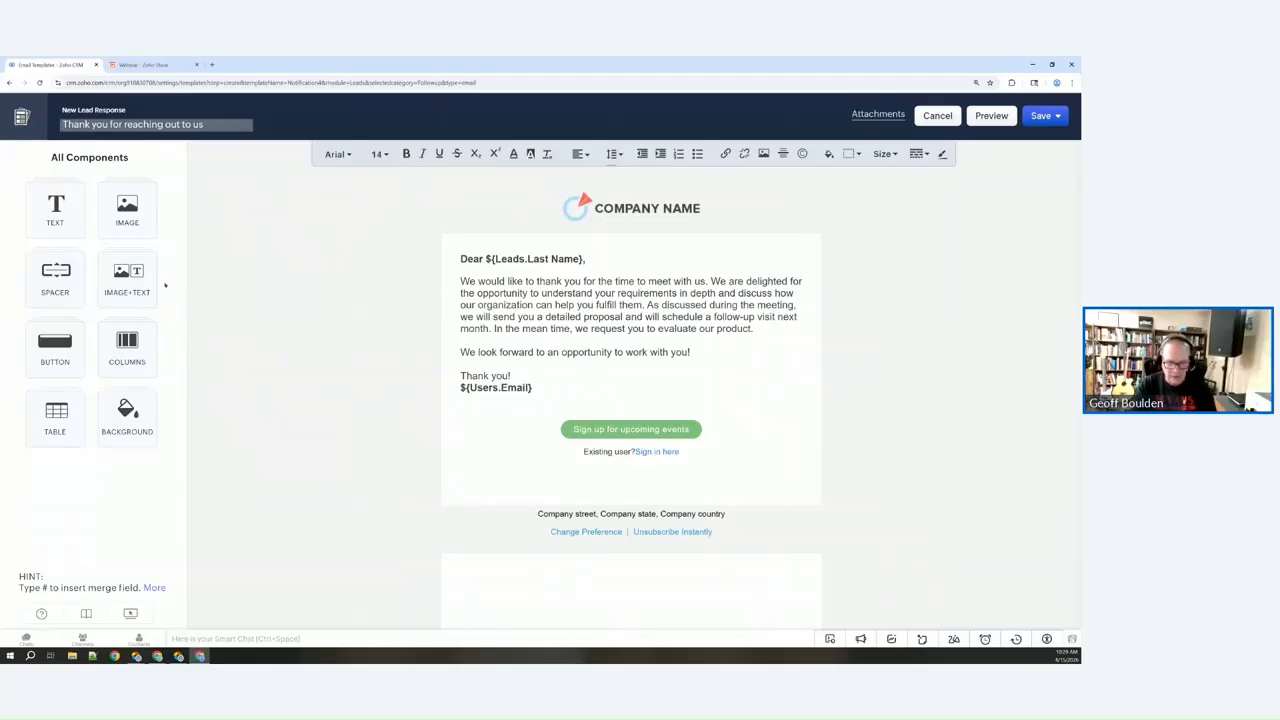
Insert the Leads First Name merge field followed by a comma and space at the start of the subject
text(#)
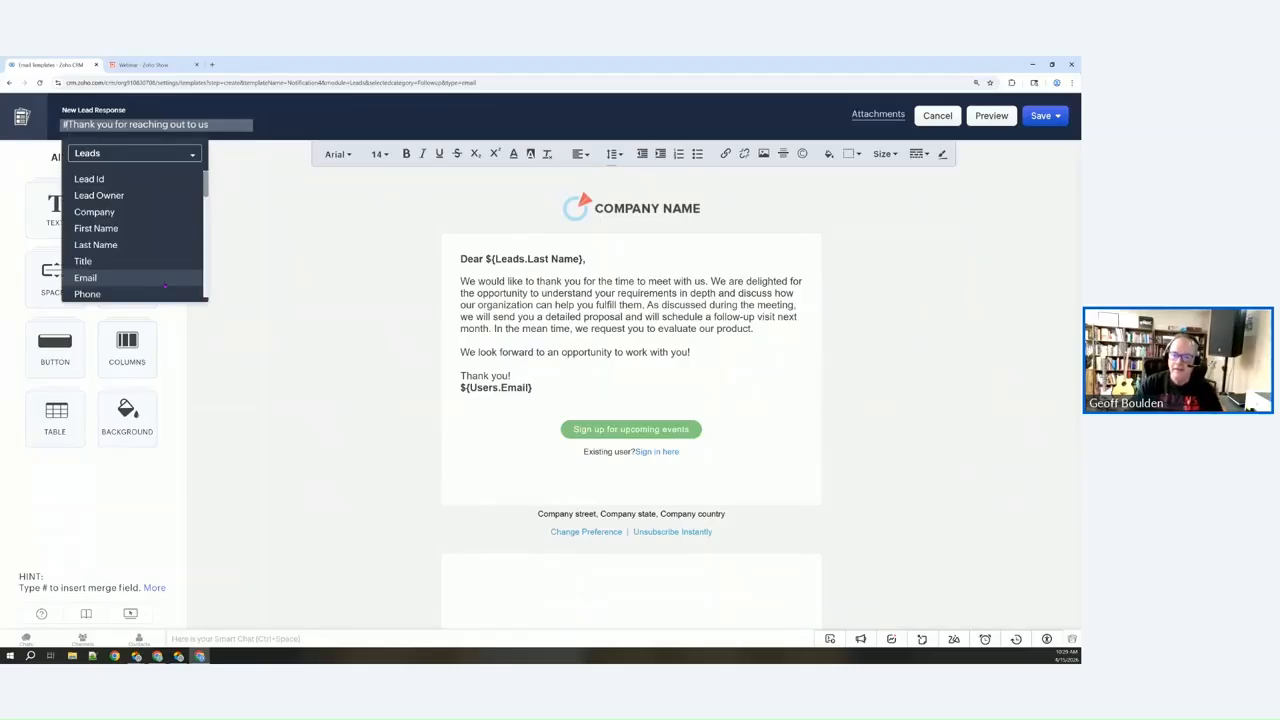
scroll(133, 205, down, 4)
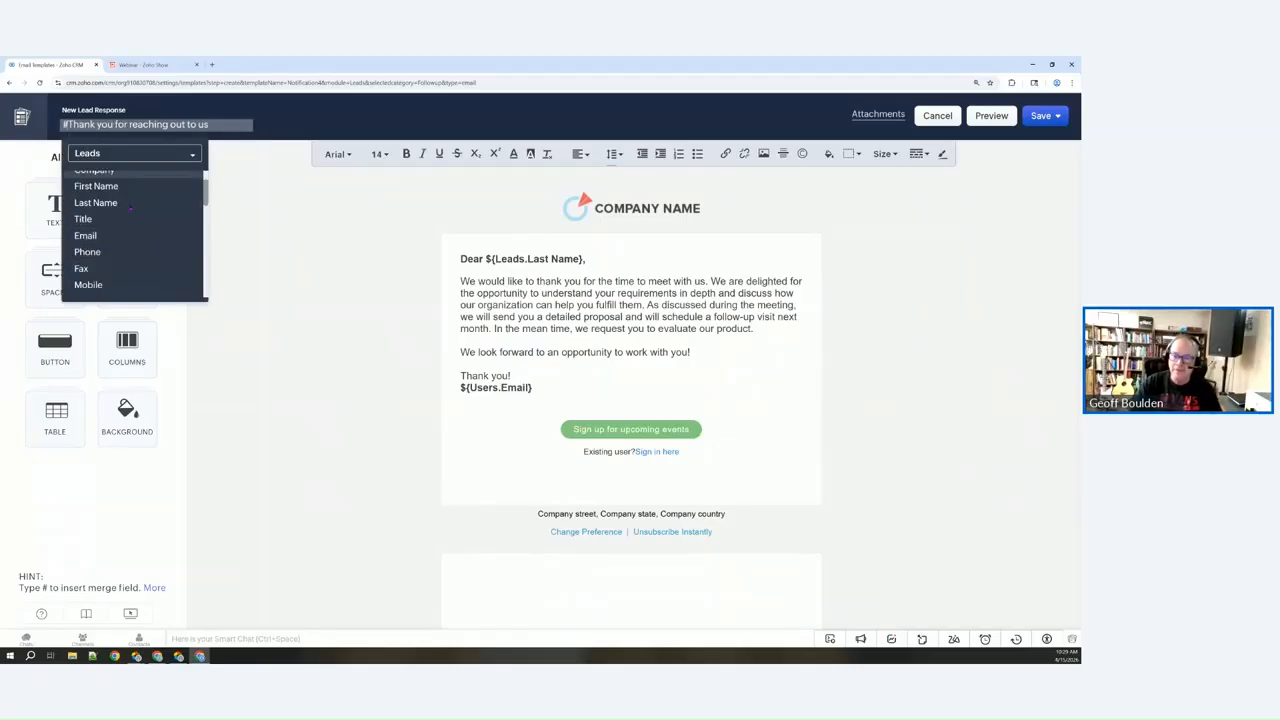
scroll(130, 208, down, 6)
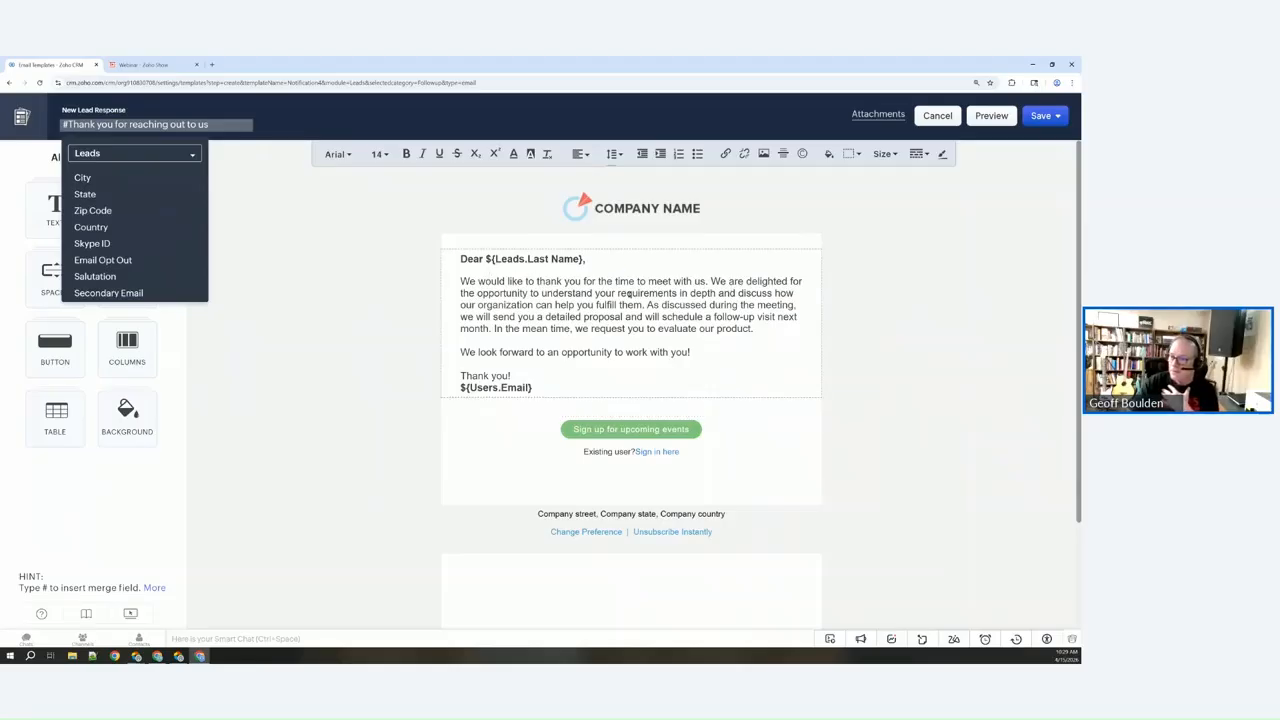
scroll(90, 246, down, 2)
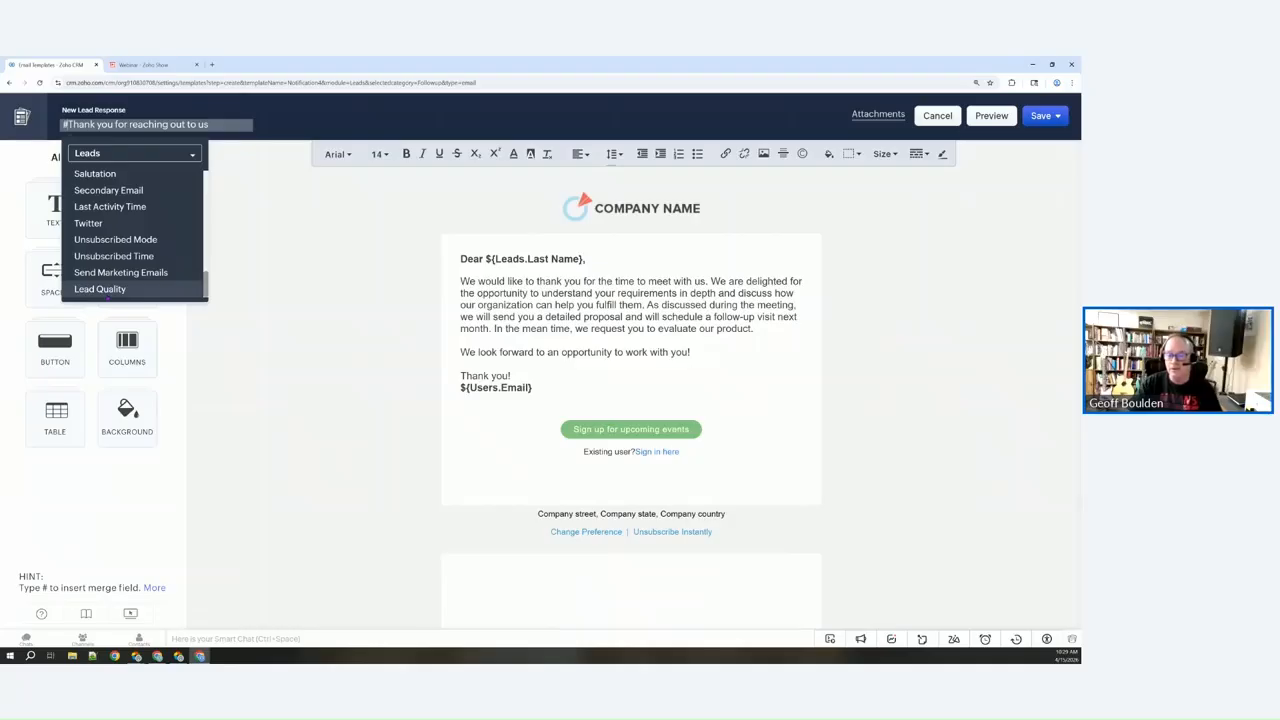
scroll(110, 275, up, 6)
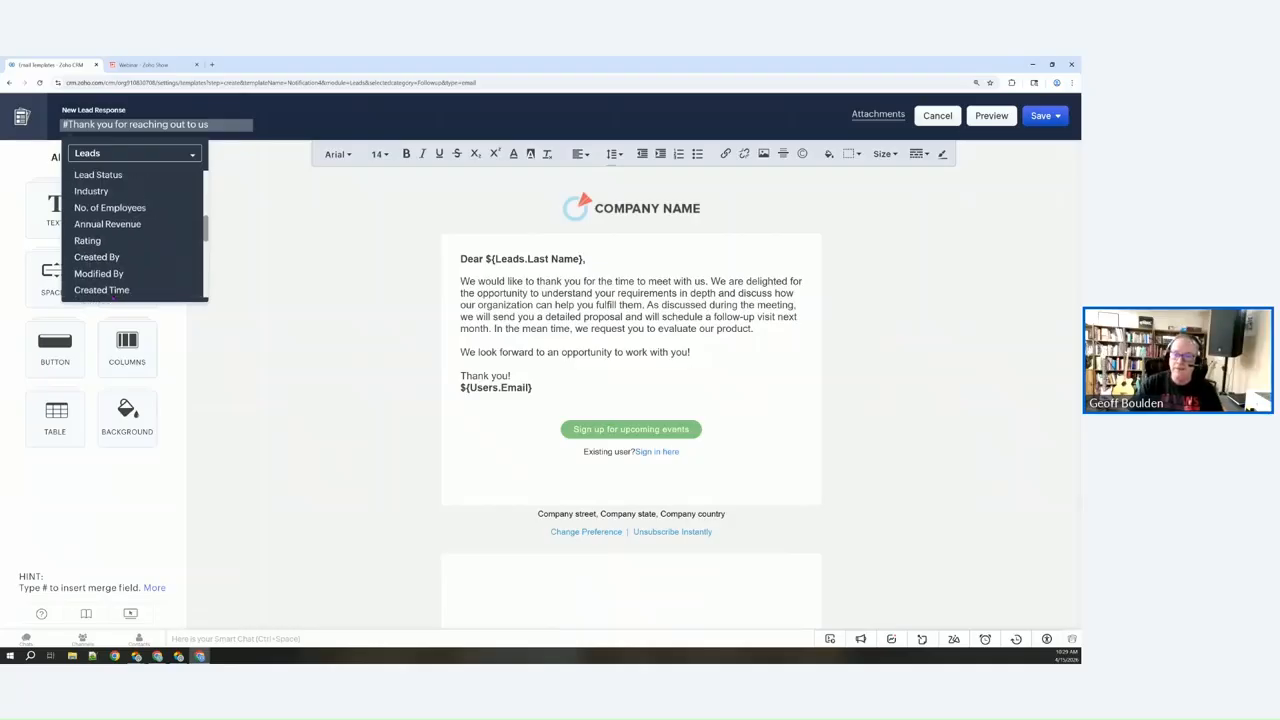
click(100, 228)
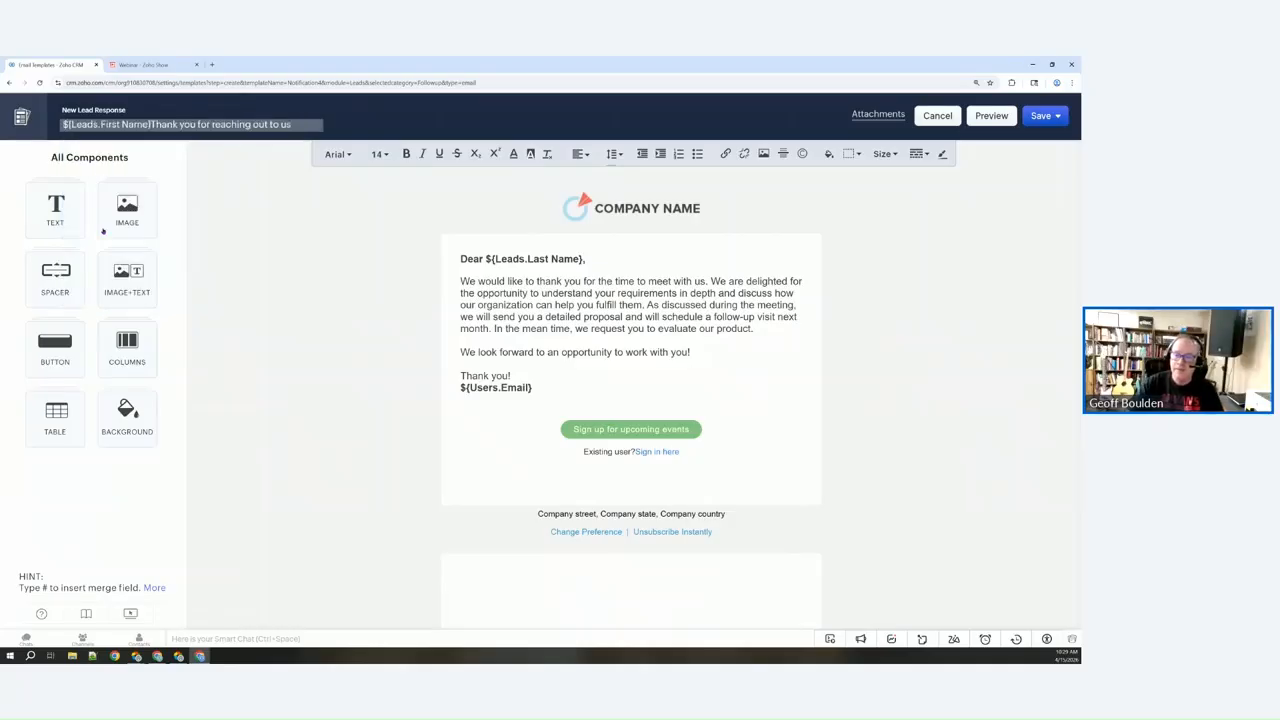
text(,)
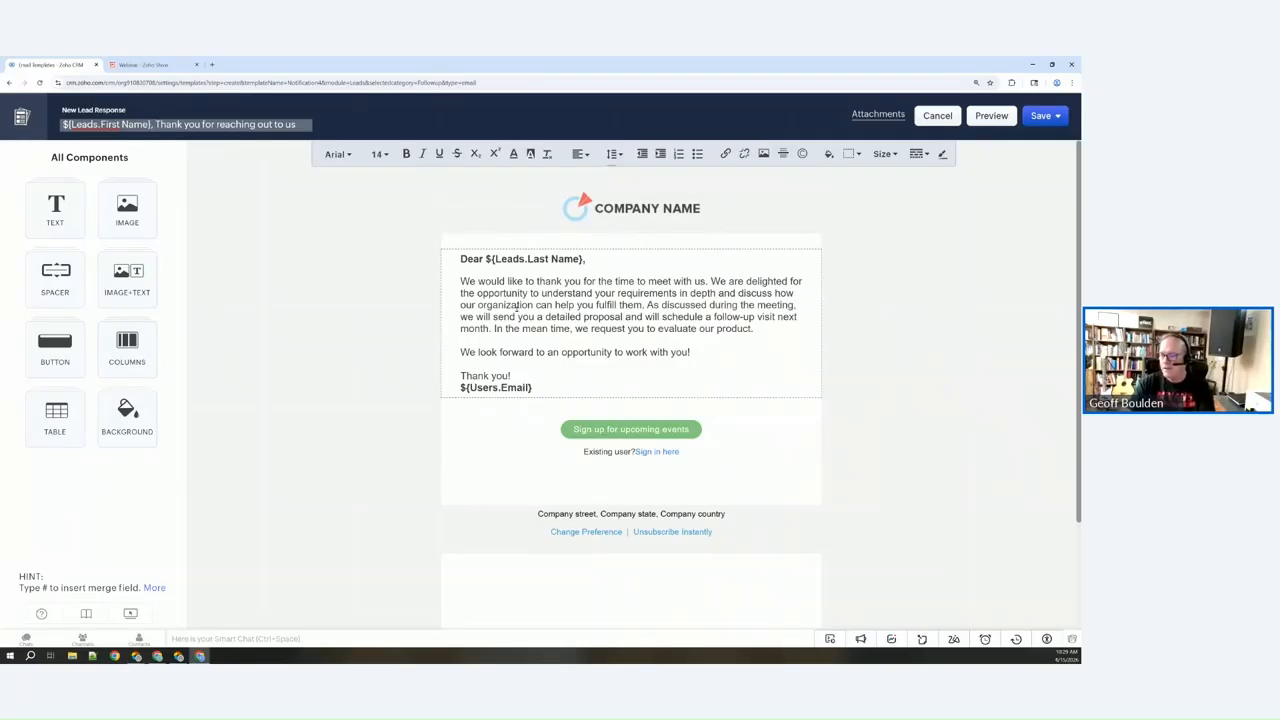
Duplicate the message's main text block and delete the copy
click(514, 310)
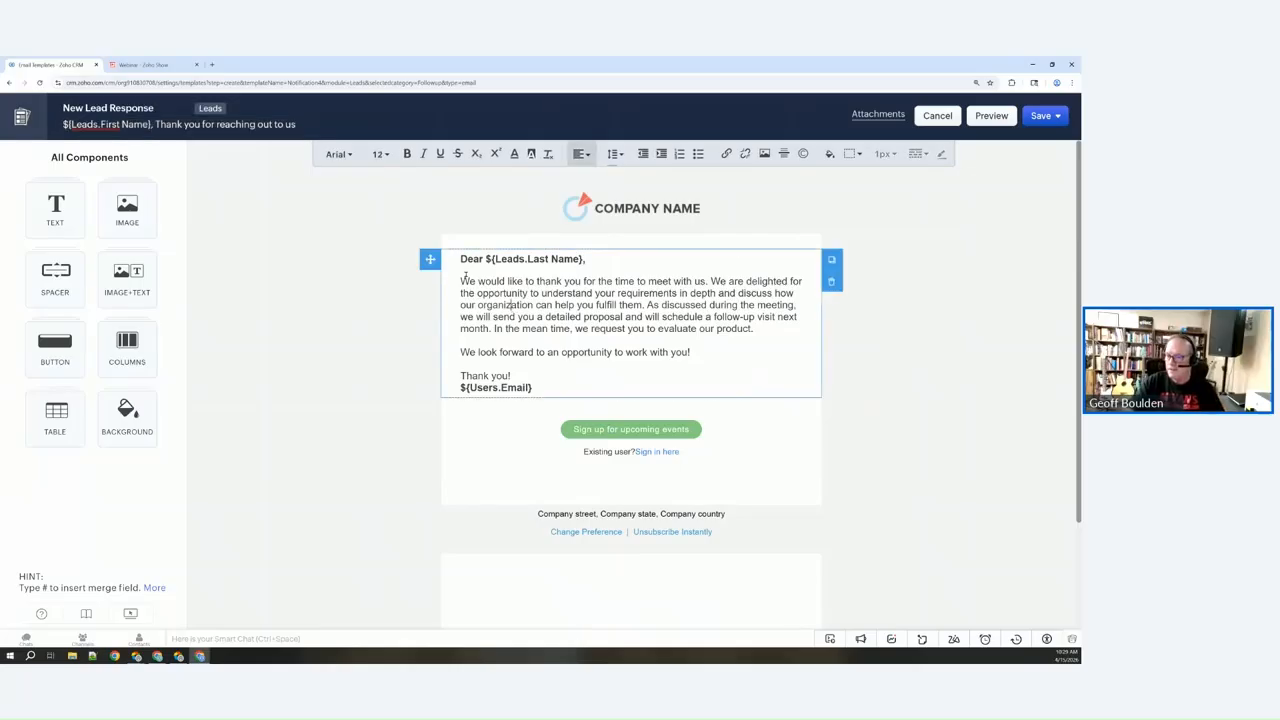
click(831, 262)
click(831, 429)
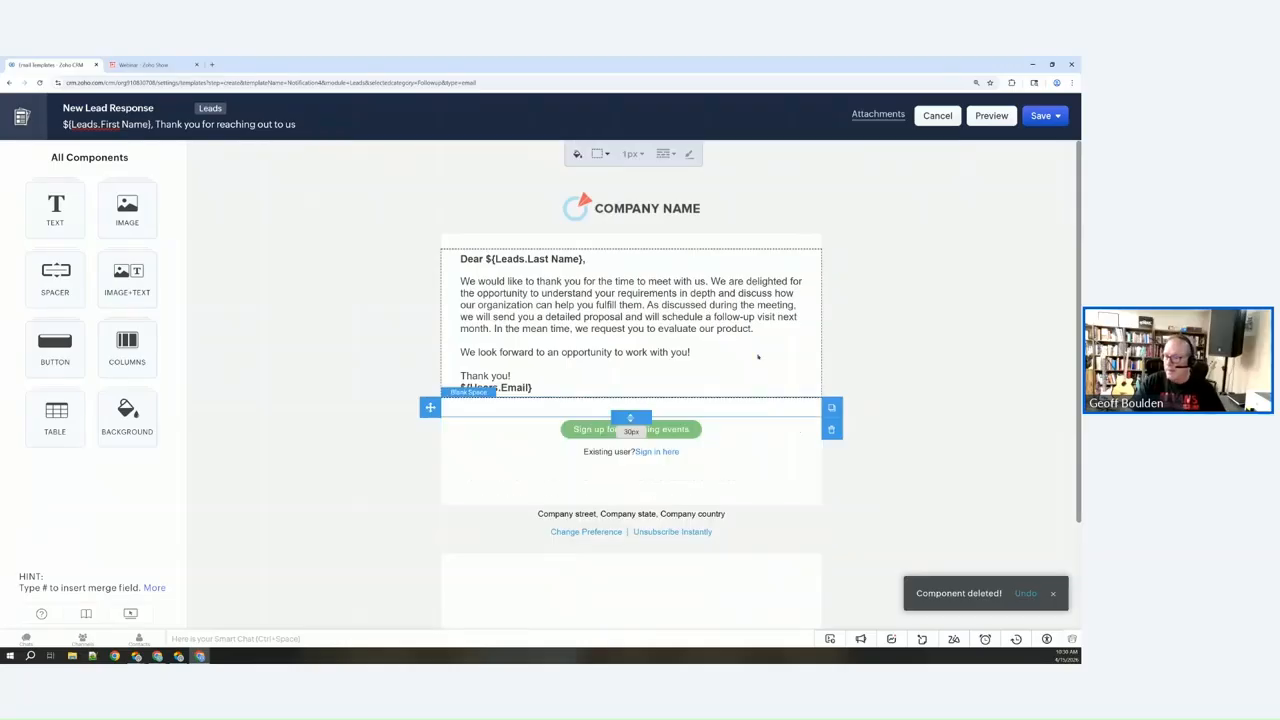
Insert the Leads First Name merge field before the Last Name field in the message's greeting
click(543, 356)
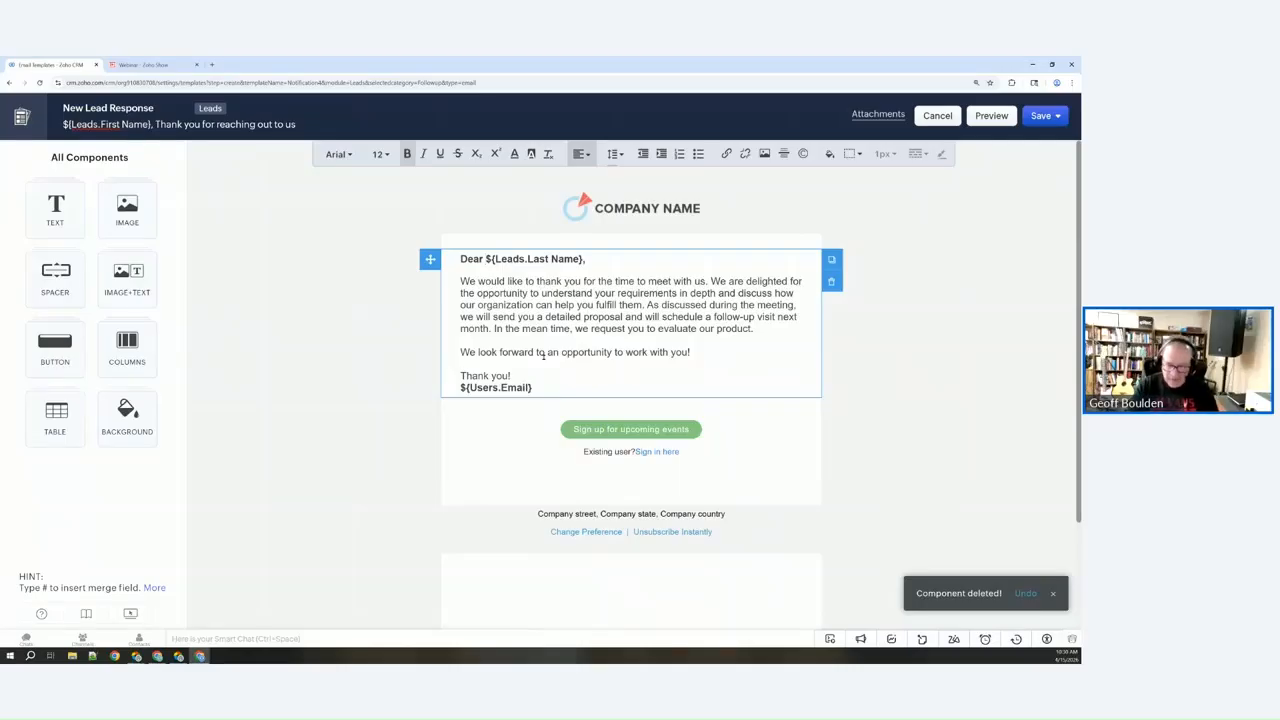
text(#)
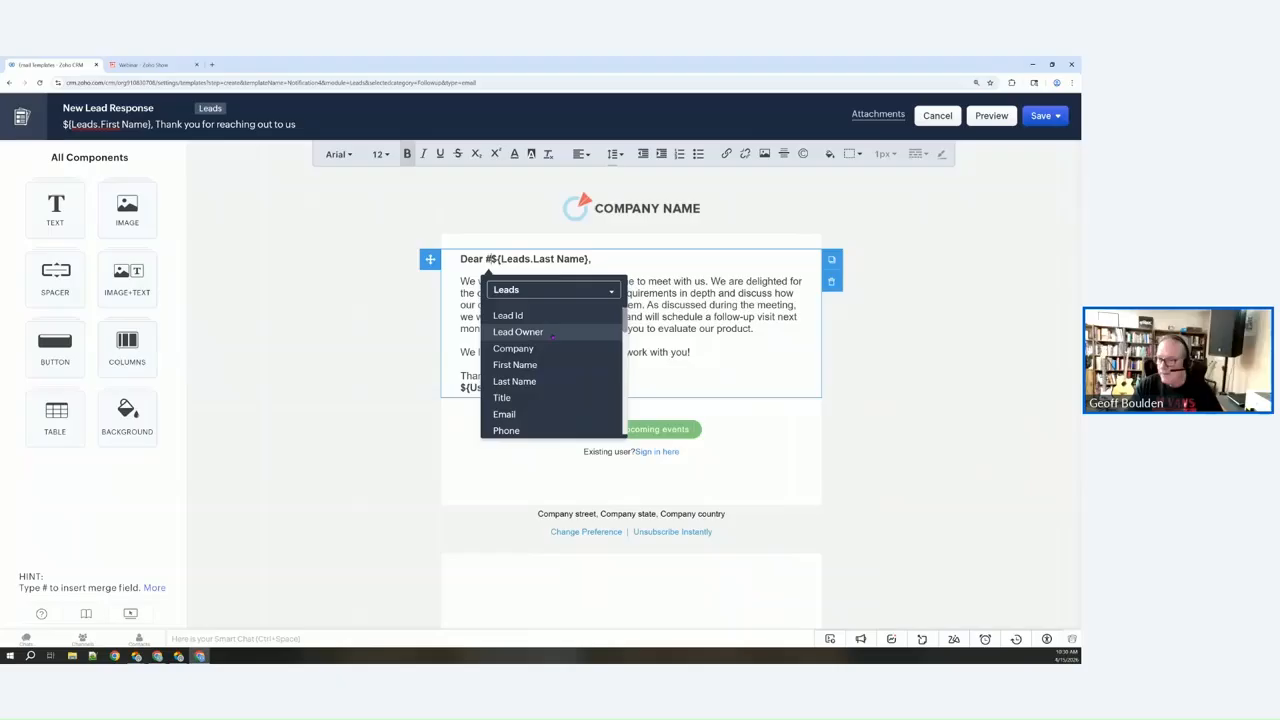
click(538, 365)
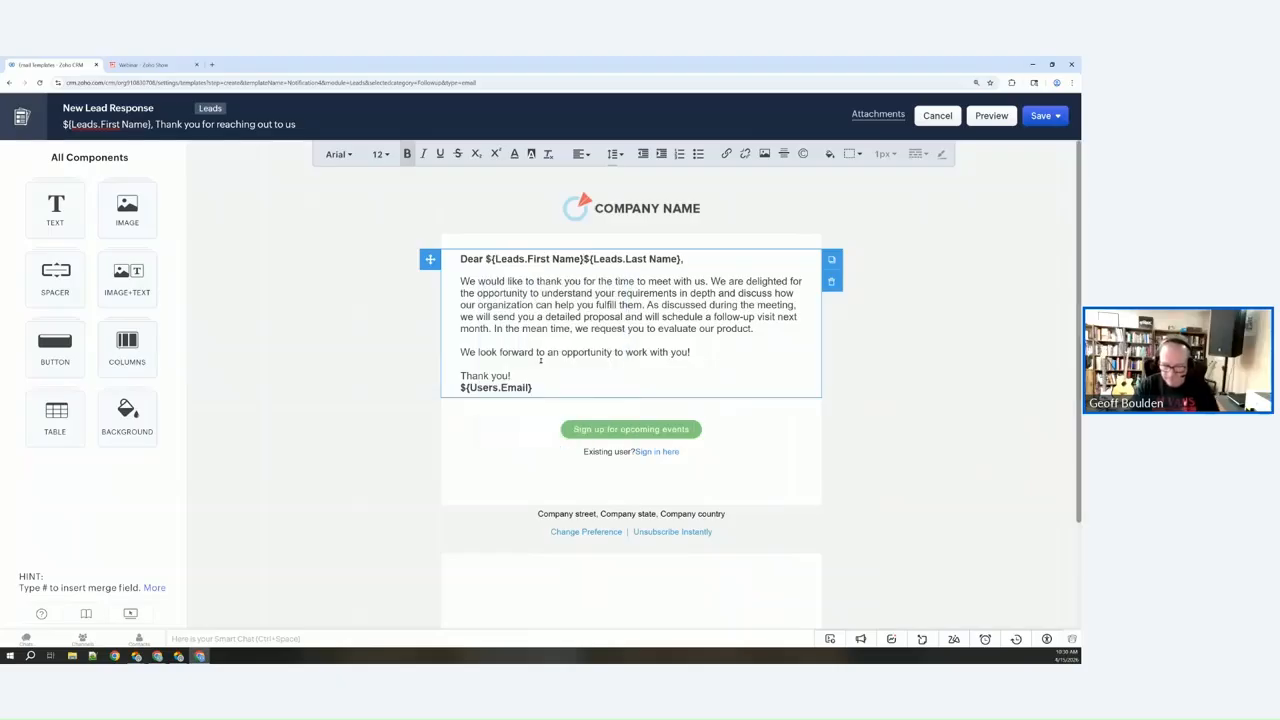
Replace the Last Name merge field in the greeting with a comma directly after the First Name field
text(,)
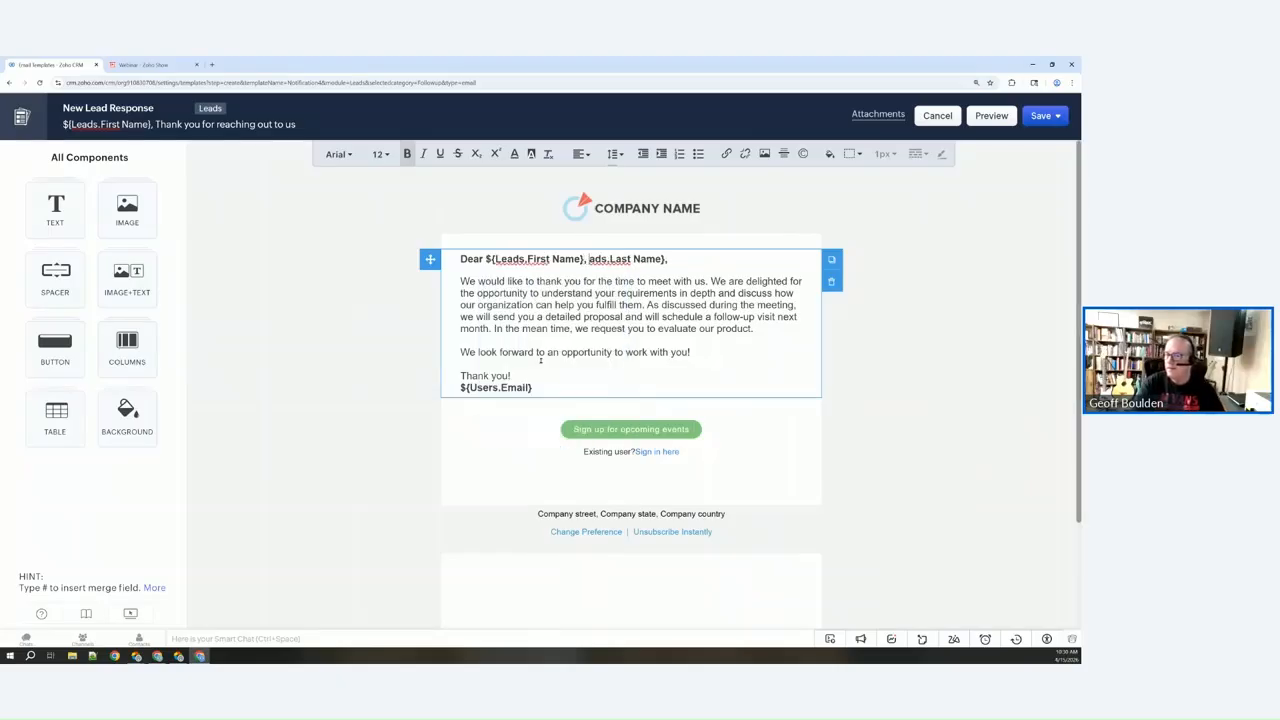
key(Delete)
key(Delete)
key(Delete)
key(Delete)
key(Delete)
key(Delete)
key(Delete)
key(Delete)
key(Delete)
key(Delete)
key(Delete)
key(Delete)
key(Delete)
key(Delete)
key(Delete)
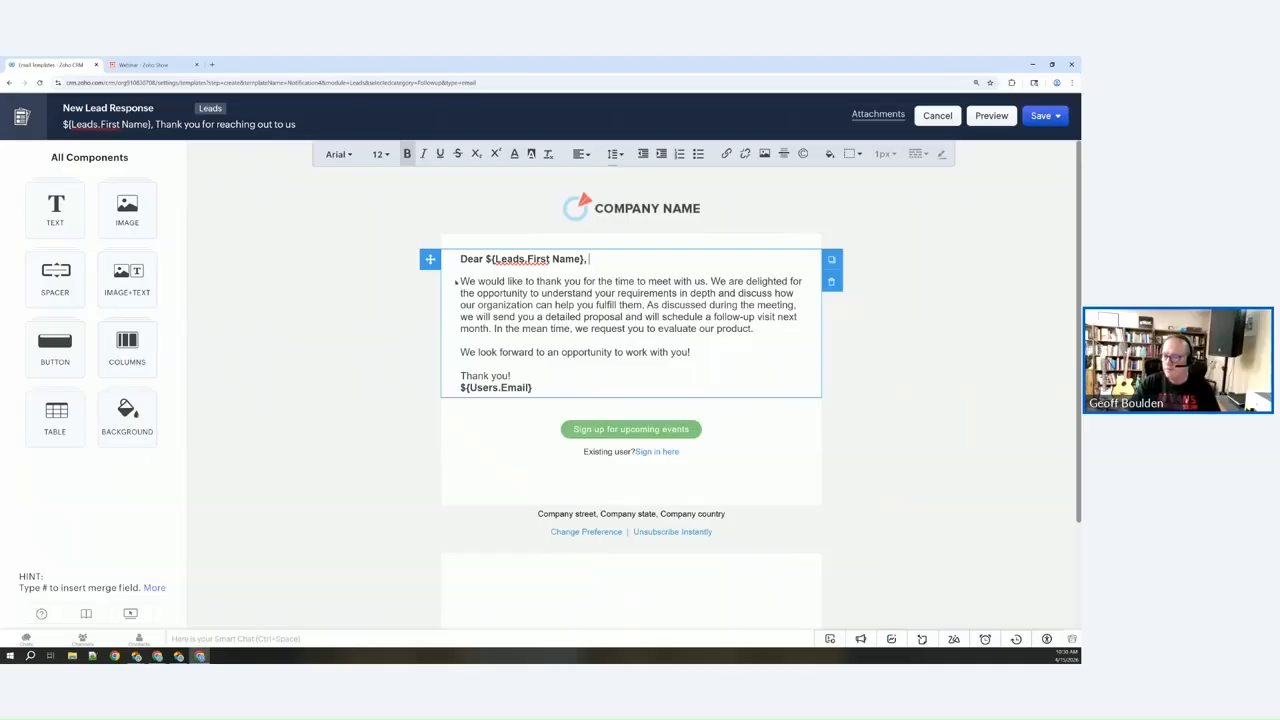
Replace the body paragraphs with "Thank you for visiting our web site....." and add blank lines before the closing
drag(461, 281, 704, 358)
key(Delete)
text(Thank you )
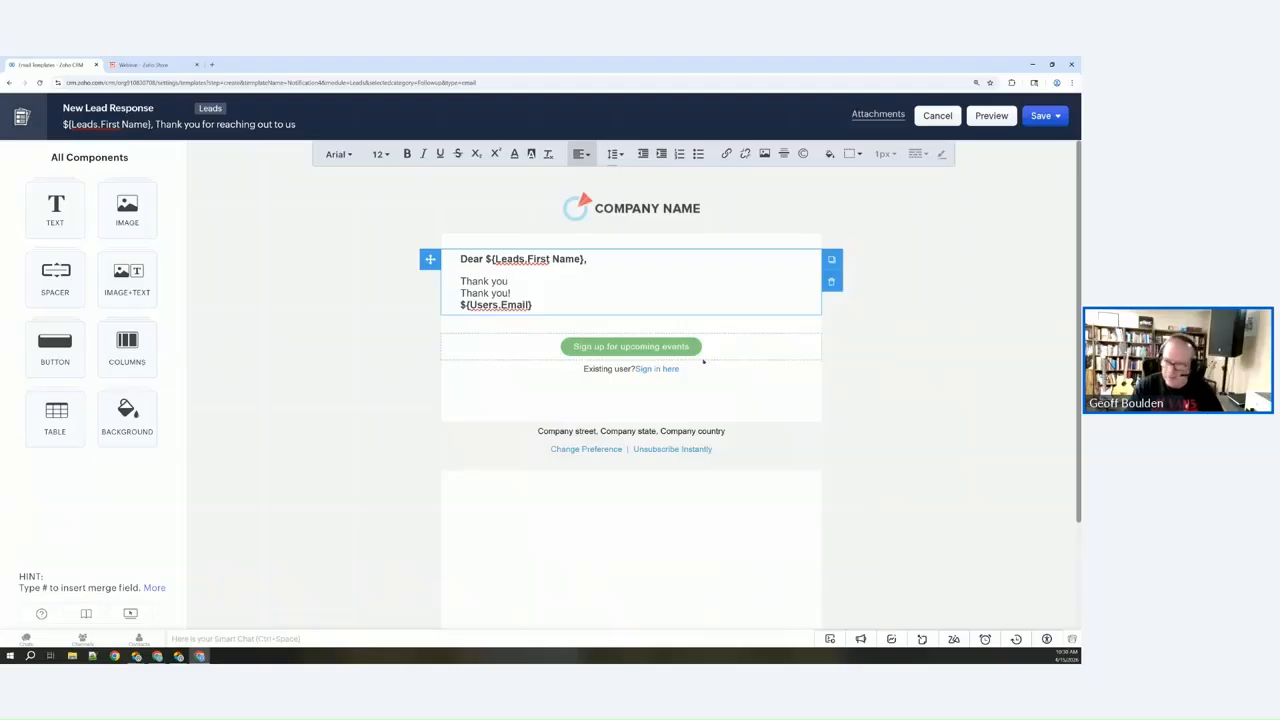
text(for)
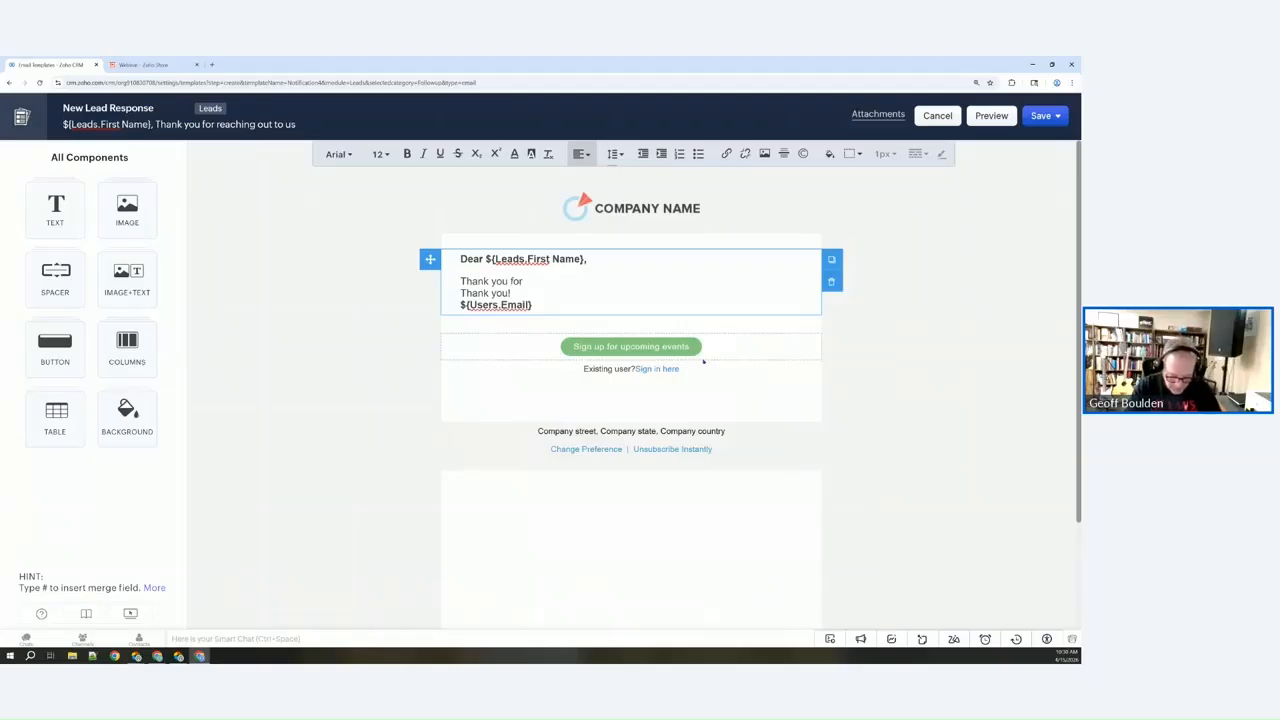
text( visiting o)
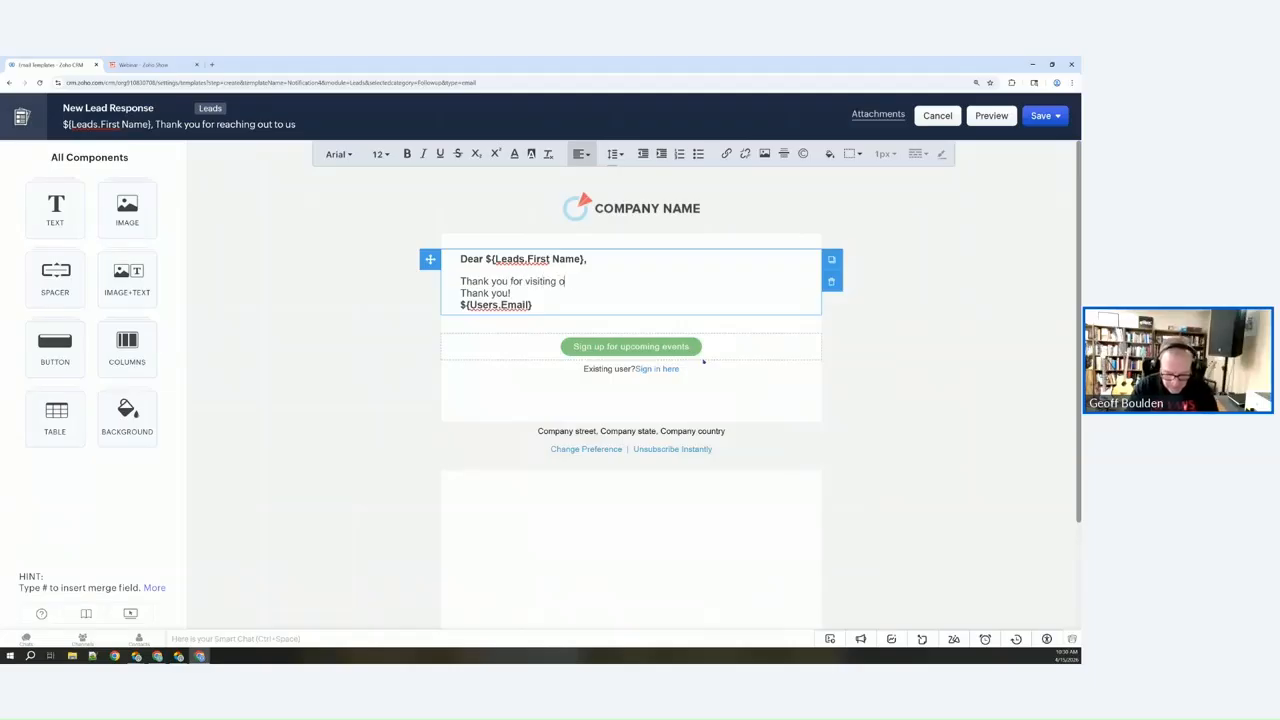
text(ur web site....)
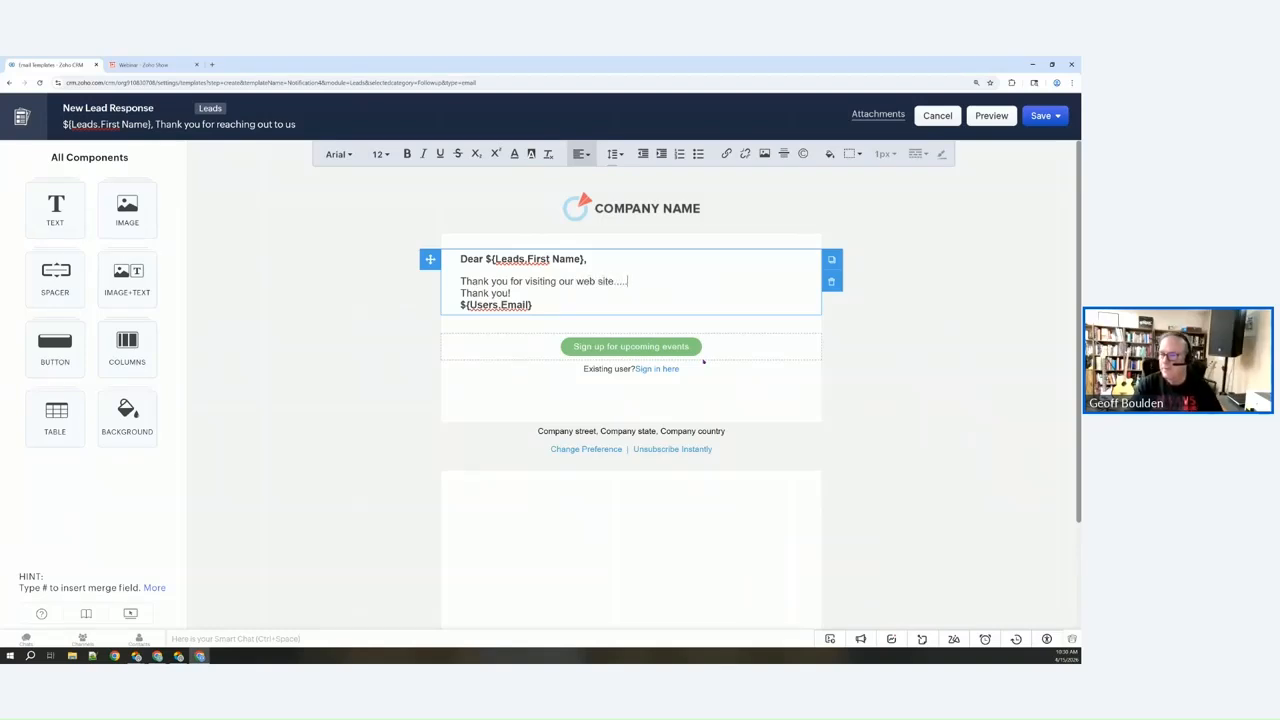
key(Return)
key(Return)
Delete the Users Email merge field from the line below "Thank you!"
key(Down)
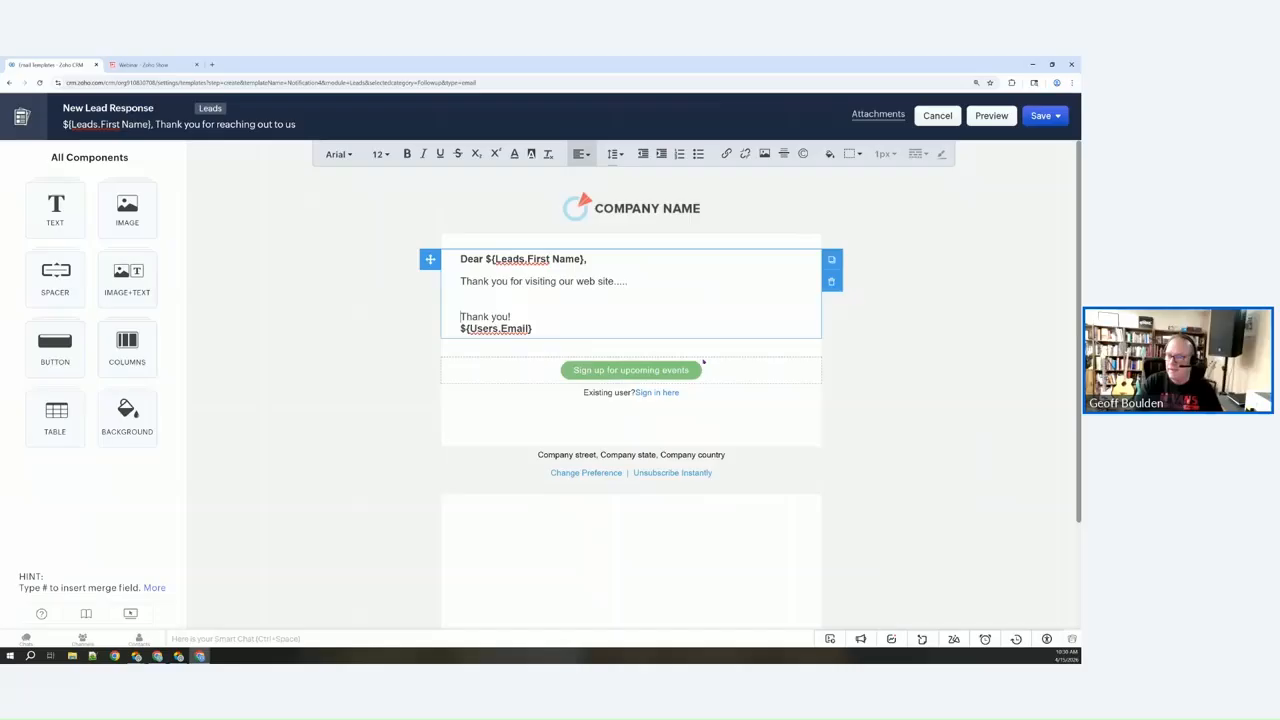
key(Down)
key(Delete)
key(Delete)
key(Delete)
key(Delete)
key(Delete)
key(Delete)
key(Delete)
key(Delete)
key(Delete)
key(Delete)
key(Delete)
key(Delete)
key(Delete)
key(Delete)
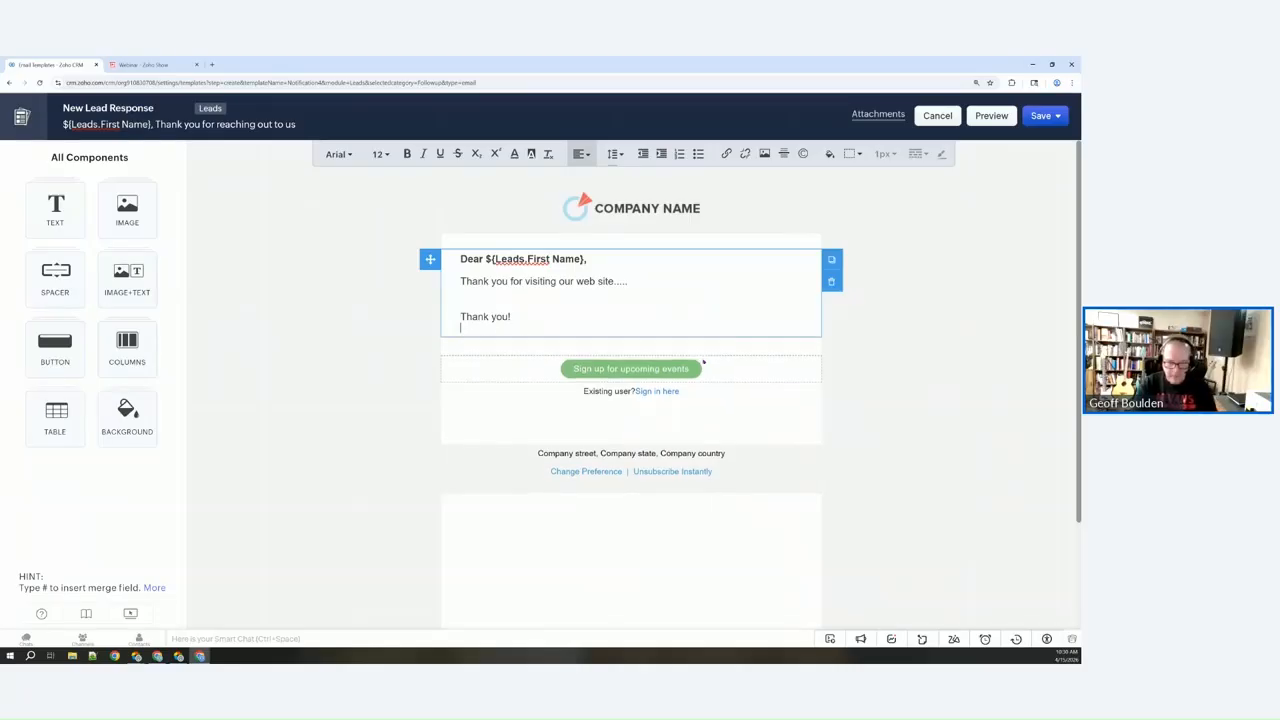
text(#)
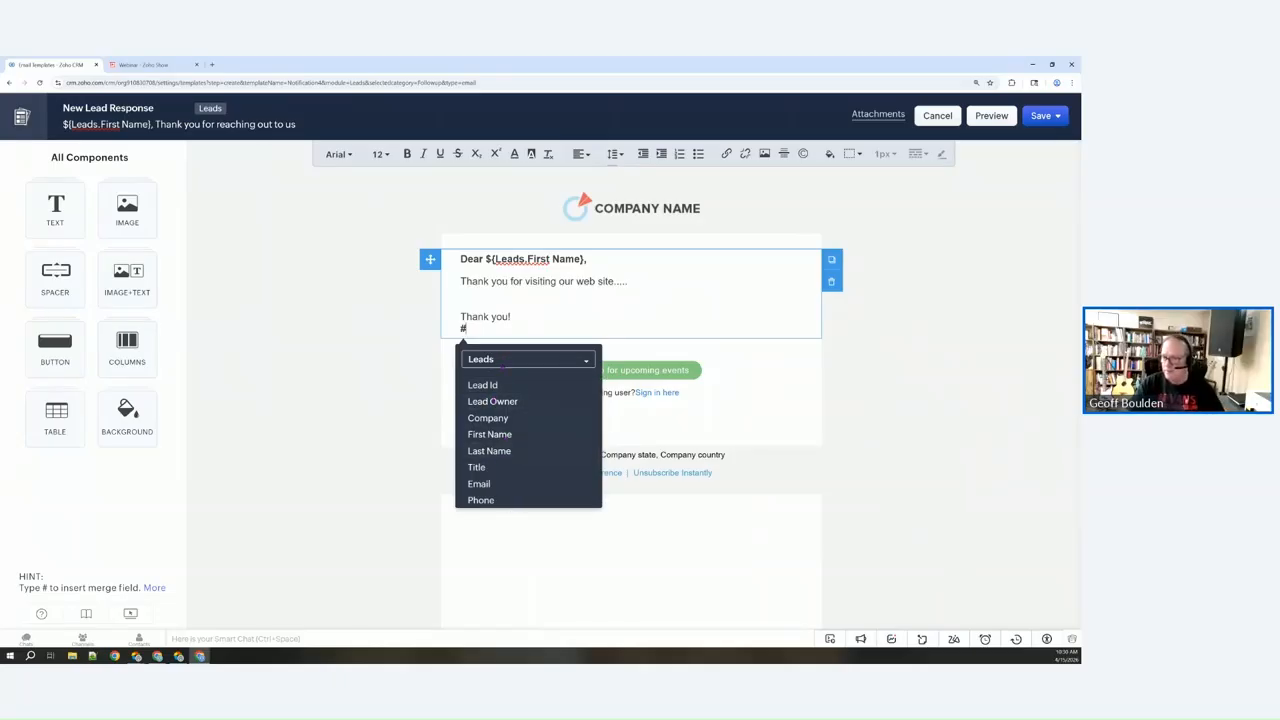
click(506, 359)
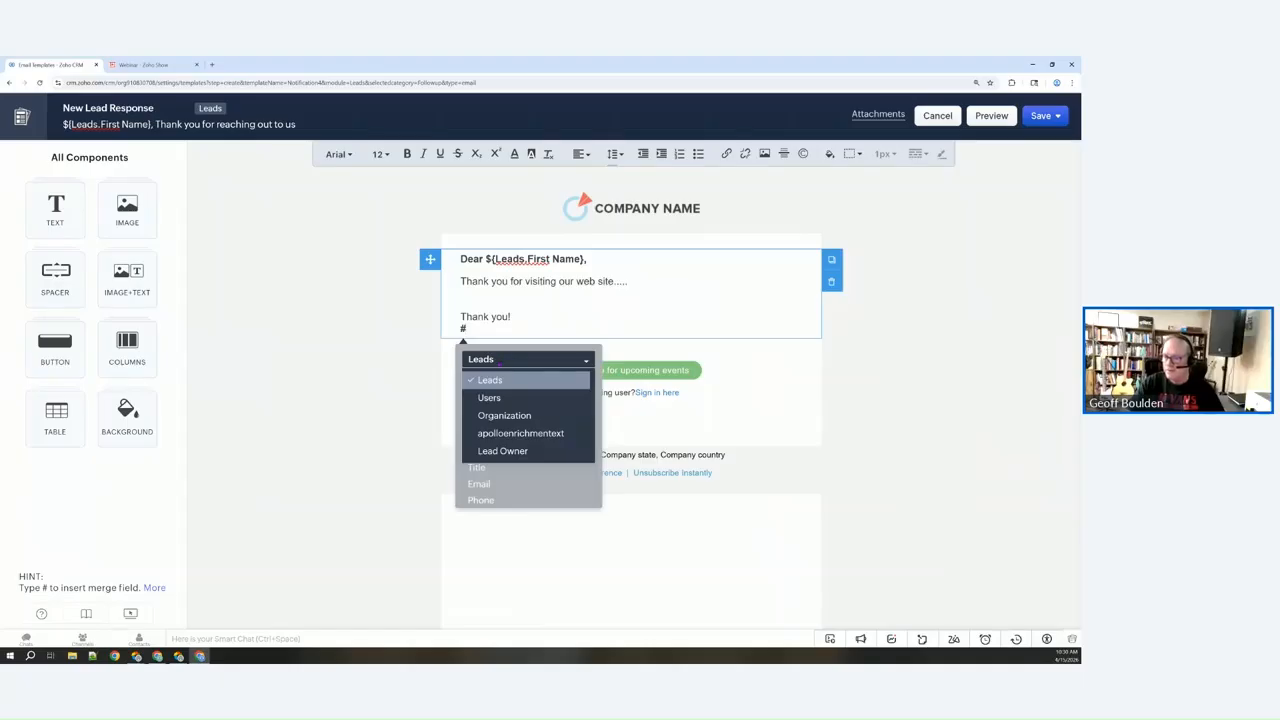
scroll(518, 421, down, 1)
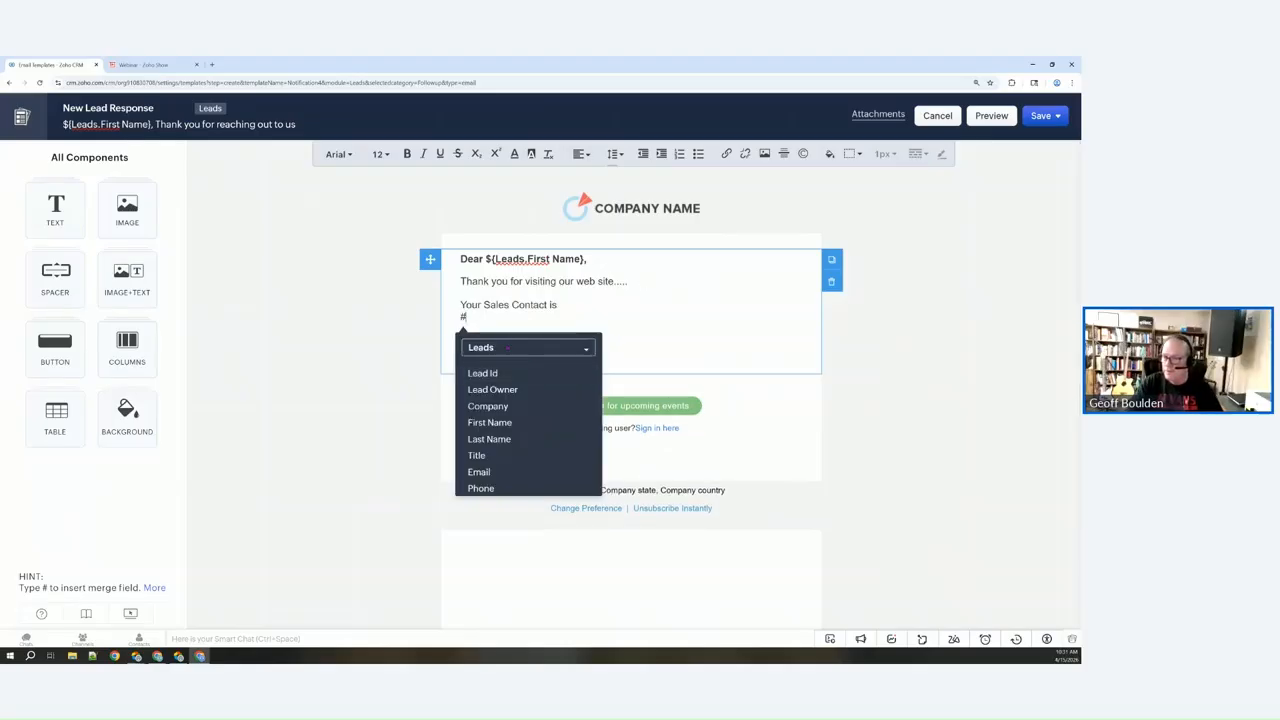
Under the line "Your Sales Contact is", insert the Lead Owner First Name and Last Name merge fields separated by a space
click(508, 347)
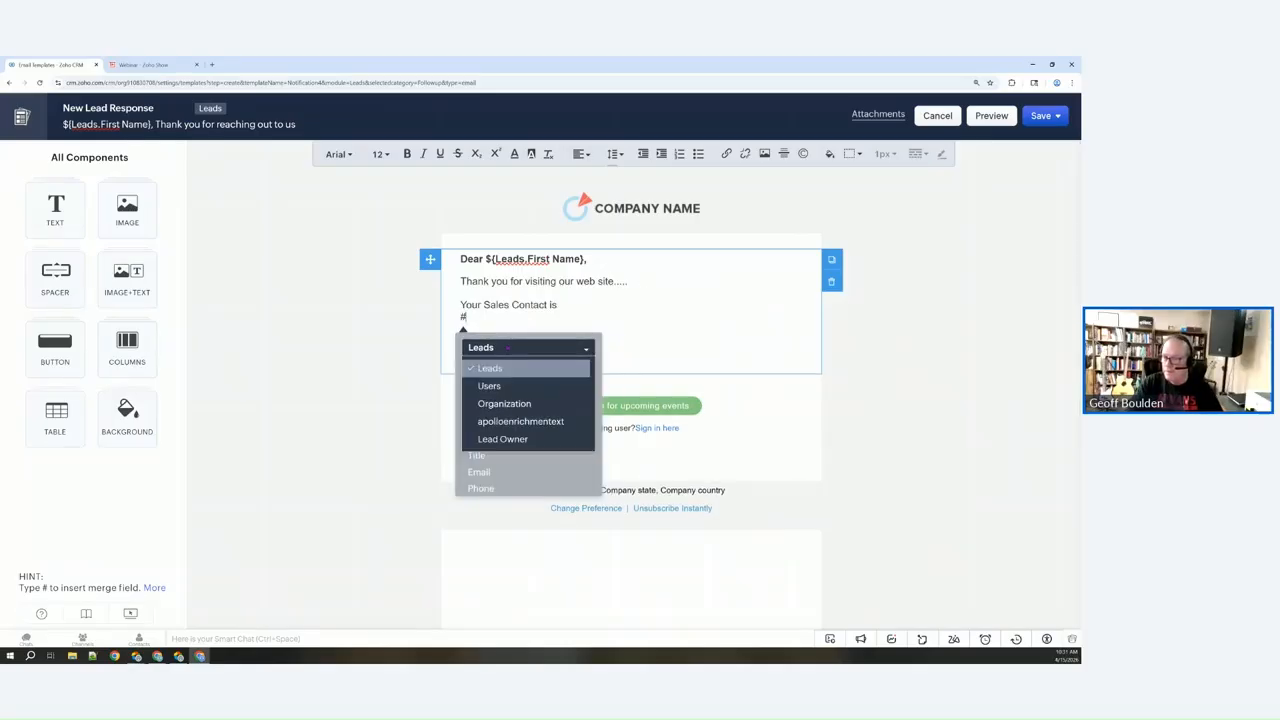
click(485, 439)
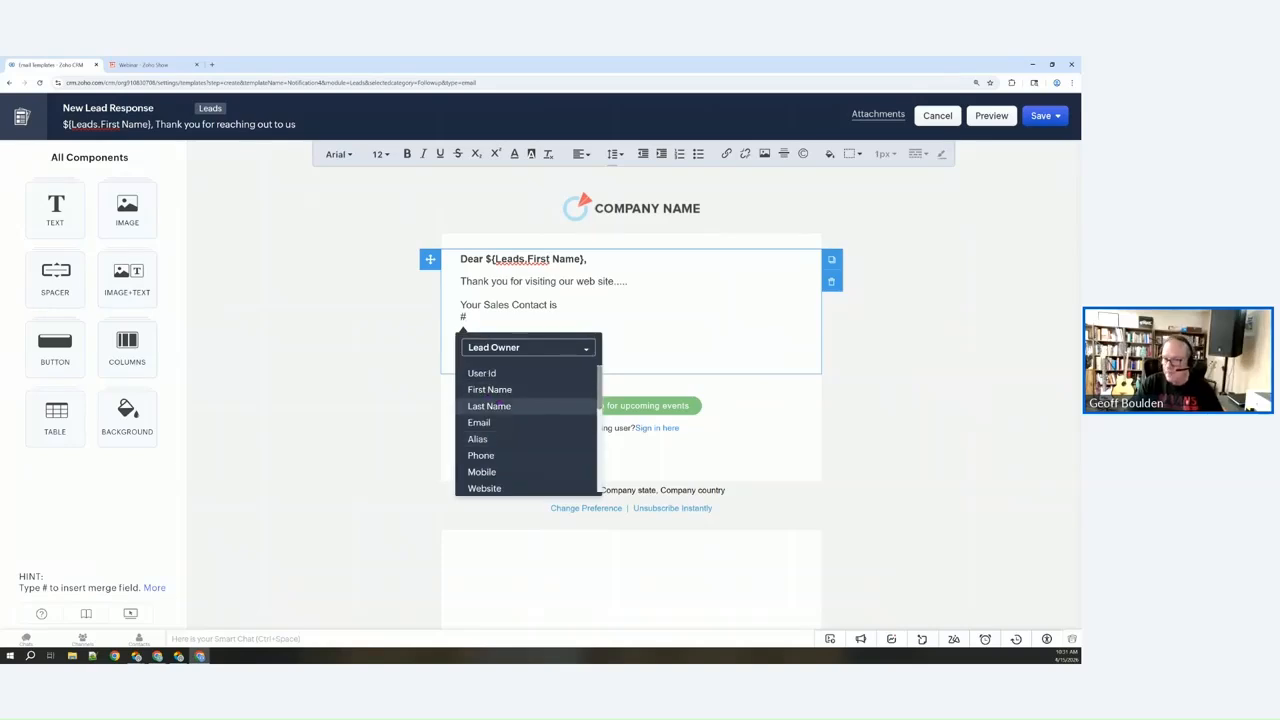
click(483, 389)
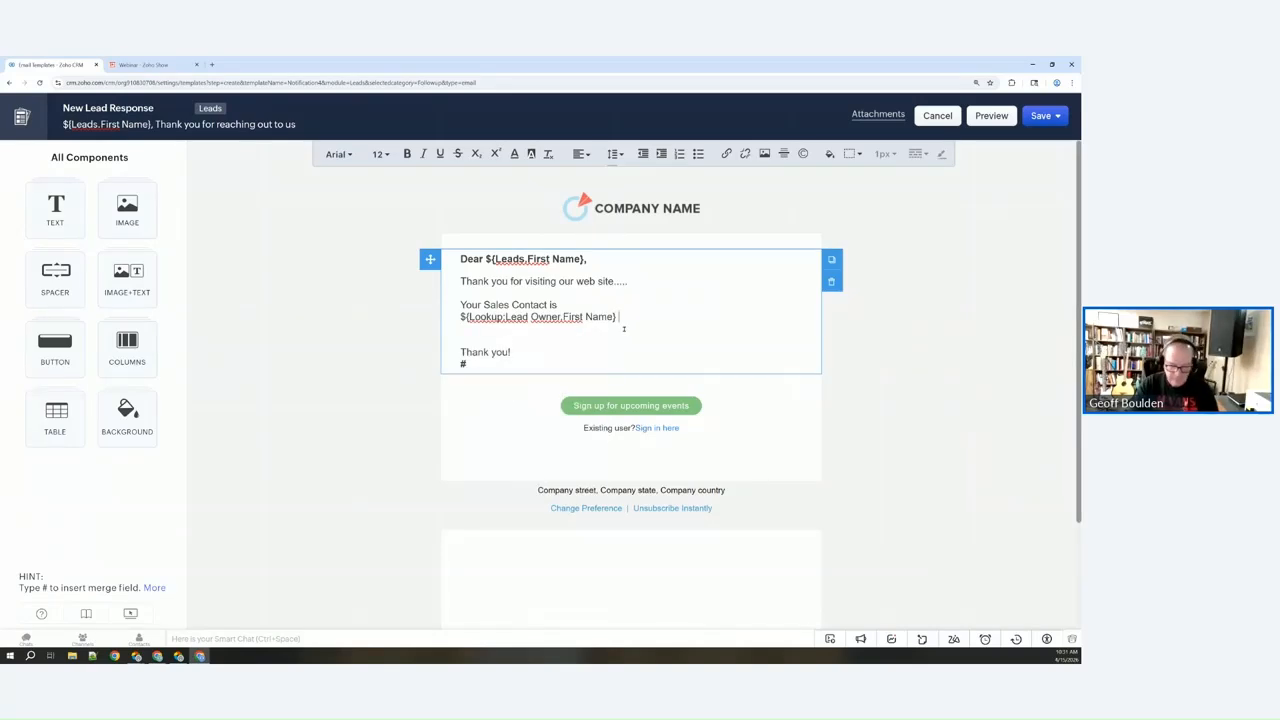
text(#)
click(686, 347)
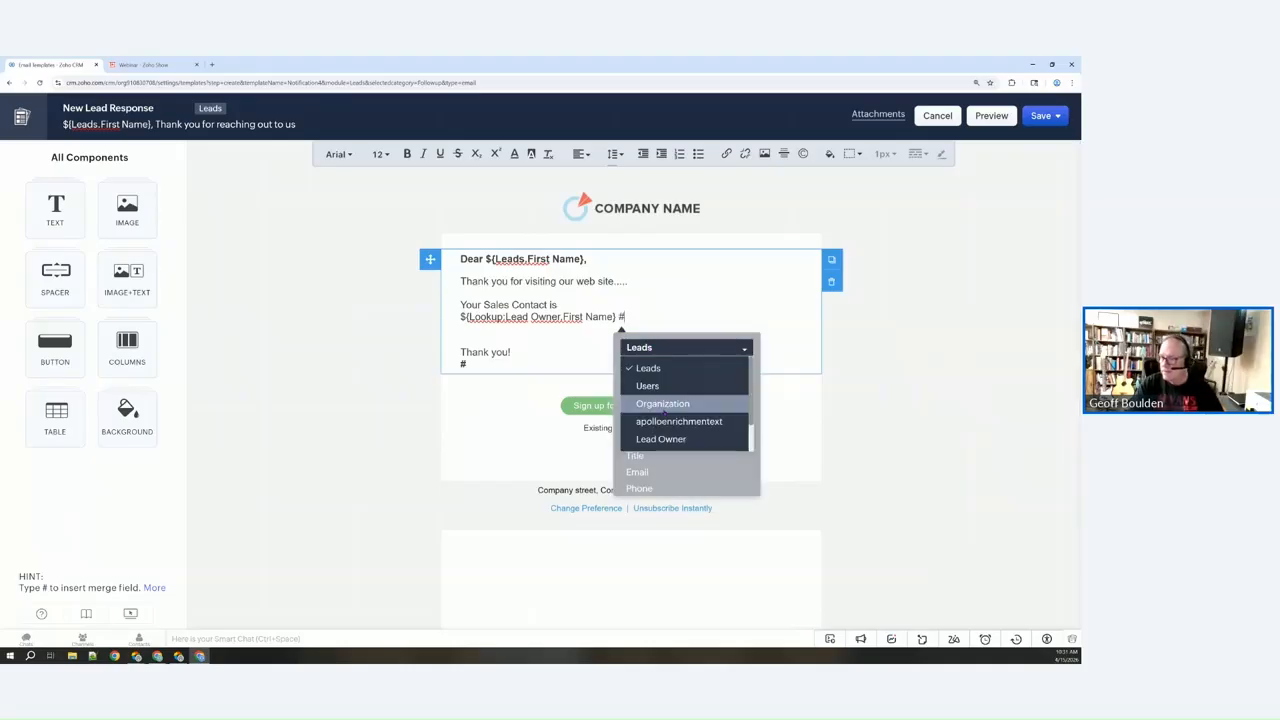
click(661, 439)
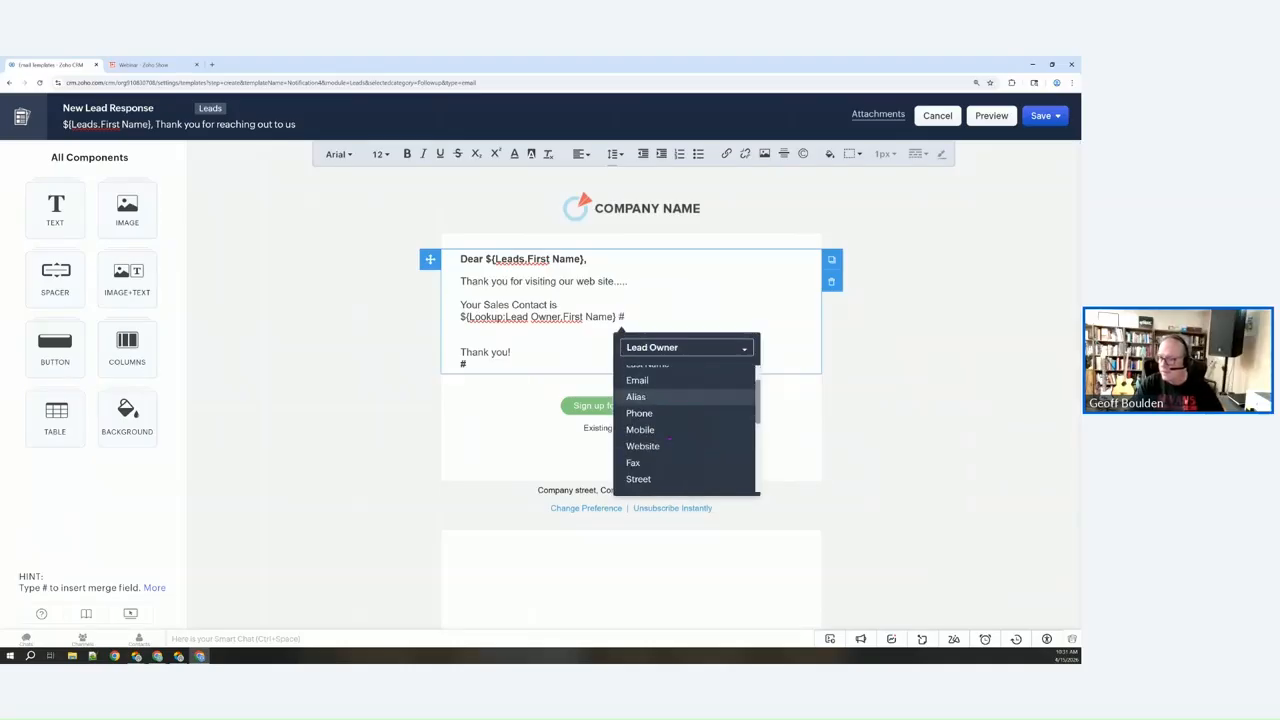
click(645, 404)
Insert the Lead Owner Phone merge field on a new line below the sales contact's name
key(Return)
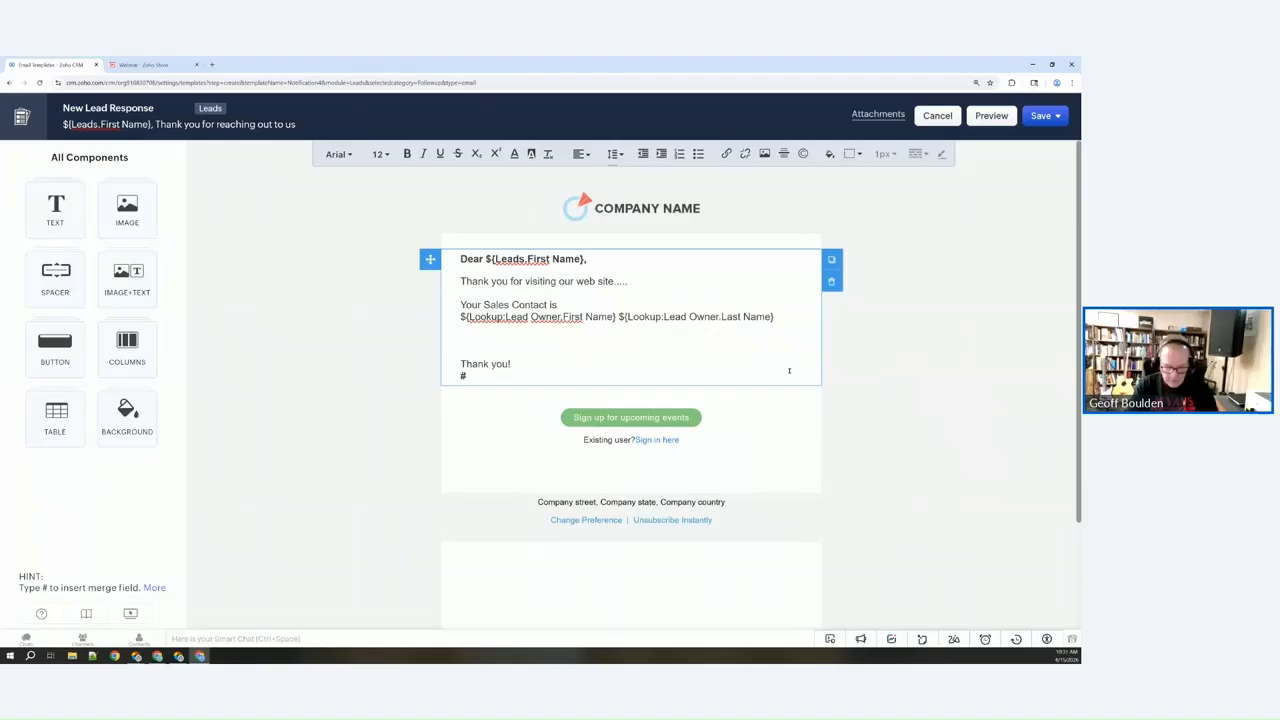
text(#)
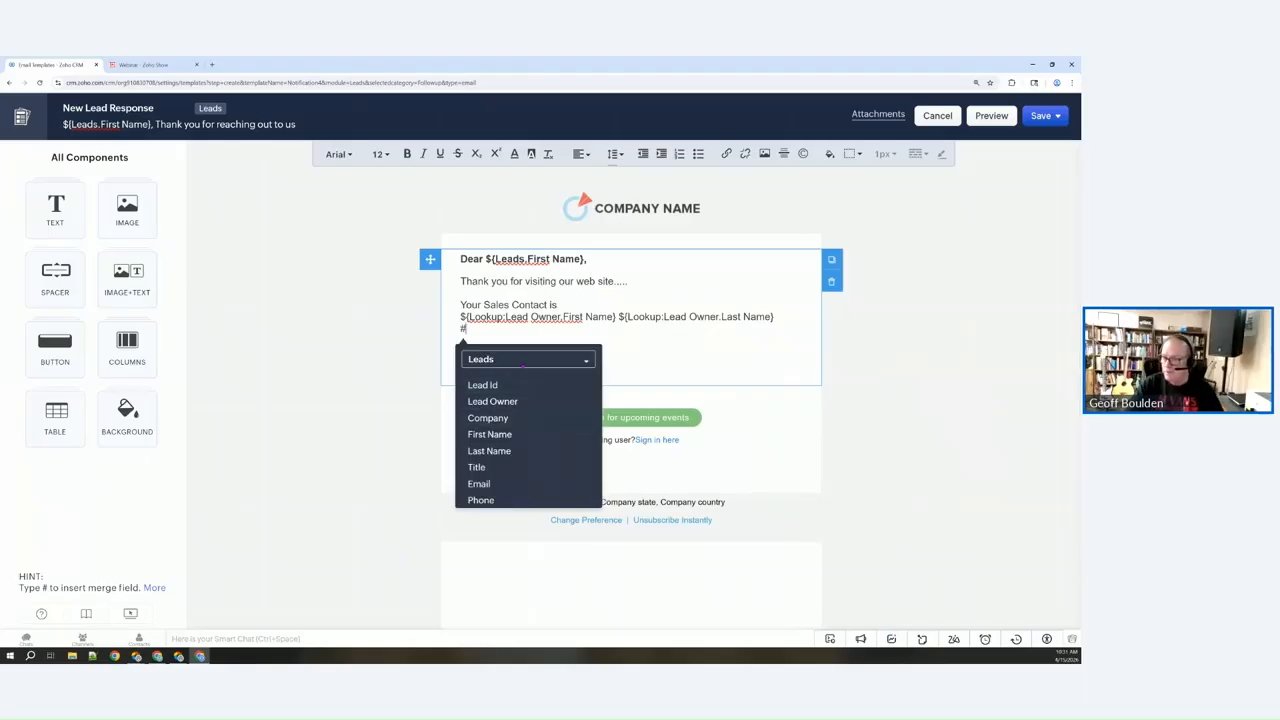
click(523, 362)
click(520, 451)
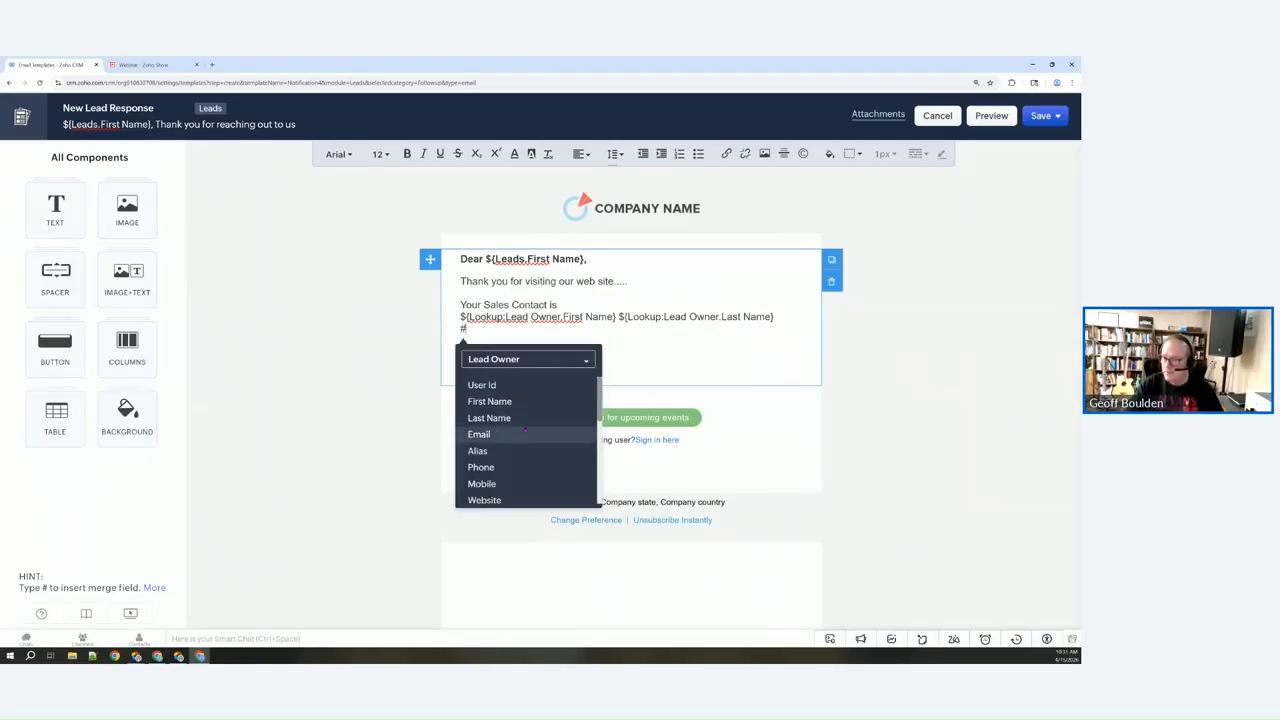
scroll(525, 428, down, 1)
scroll(510, 426, up, 1)
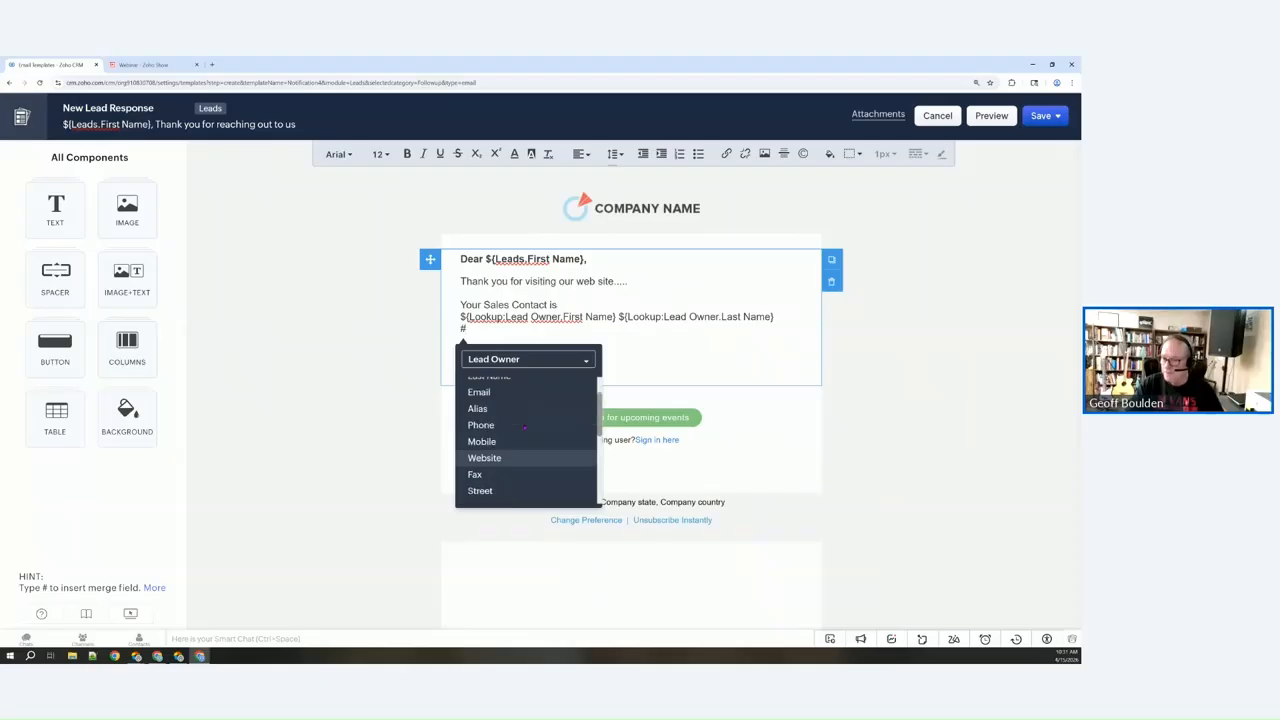
click(481, 425)
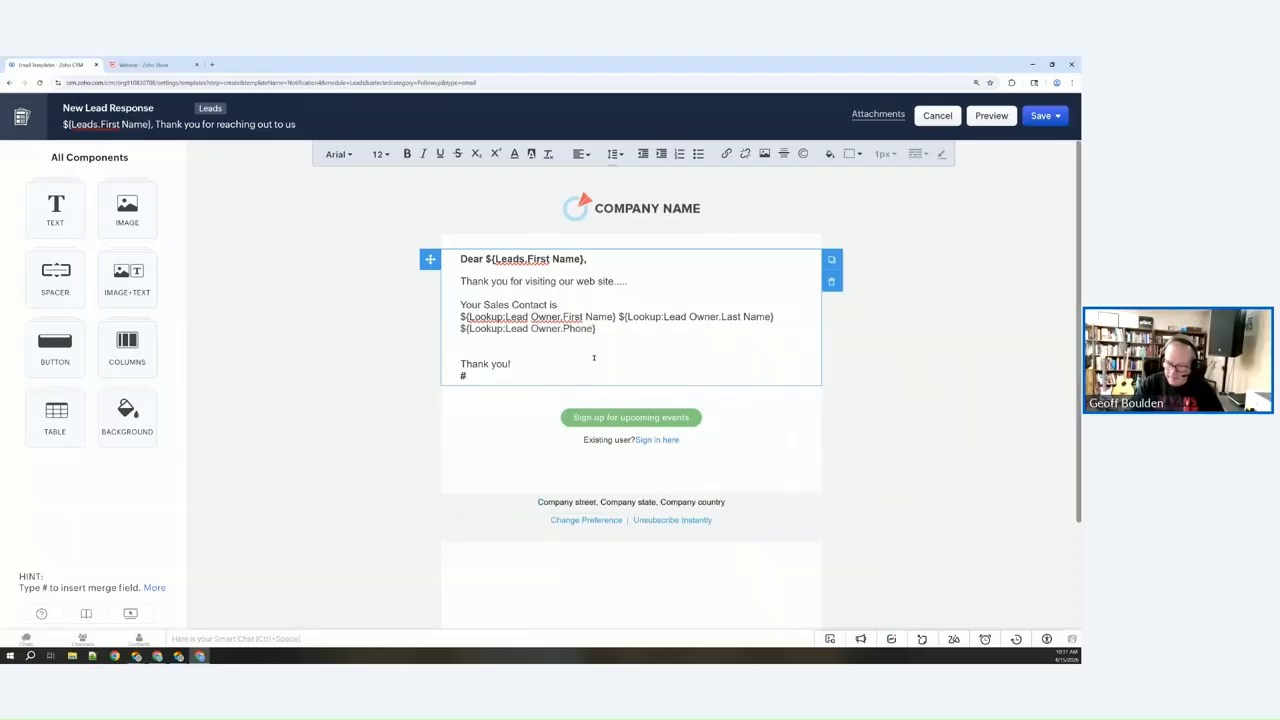
Insert the Lead Owner Email merge field on a new line below the Phone field
key(Return)
text(#)
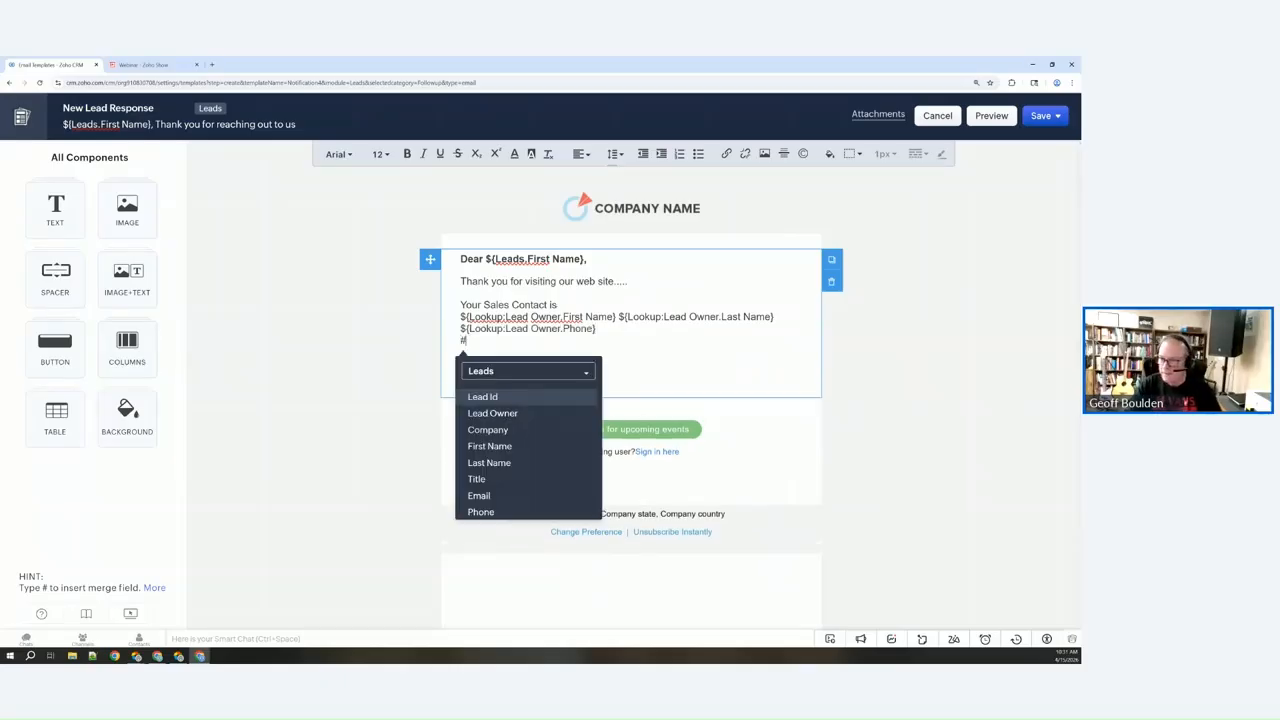
click(513, 370)
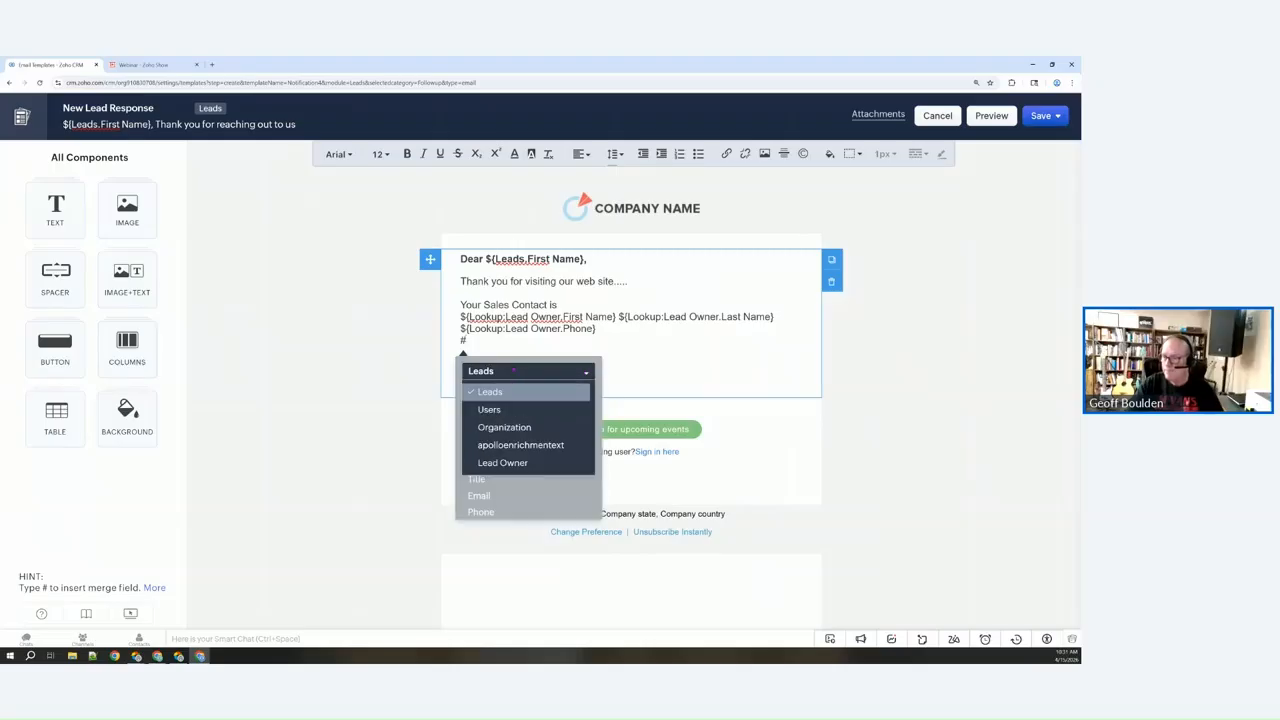
click(513, 461)
scroll(513, 435, down, 2)
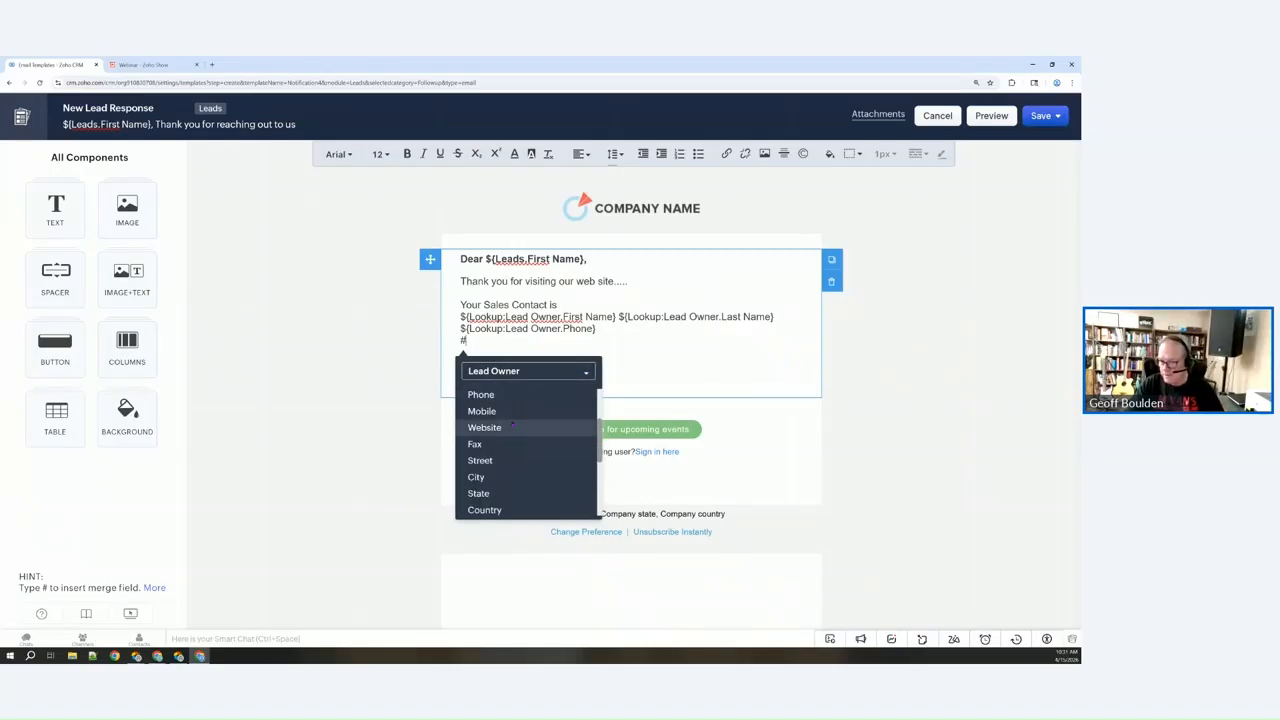
scroll(512, 424, down, 1)
scroll(512, 424, up, 3)
click(478, 443)
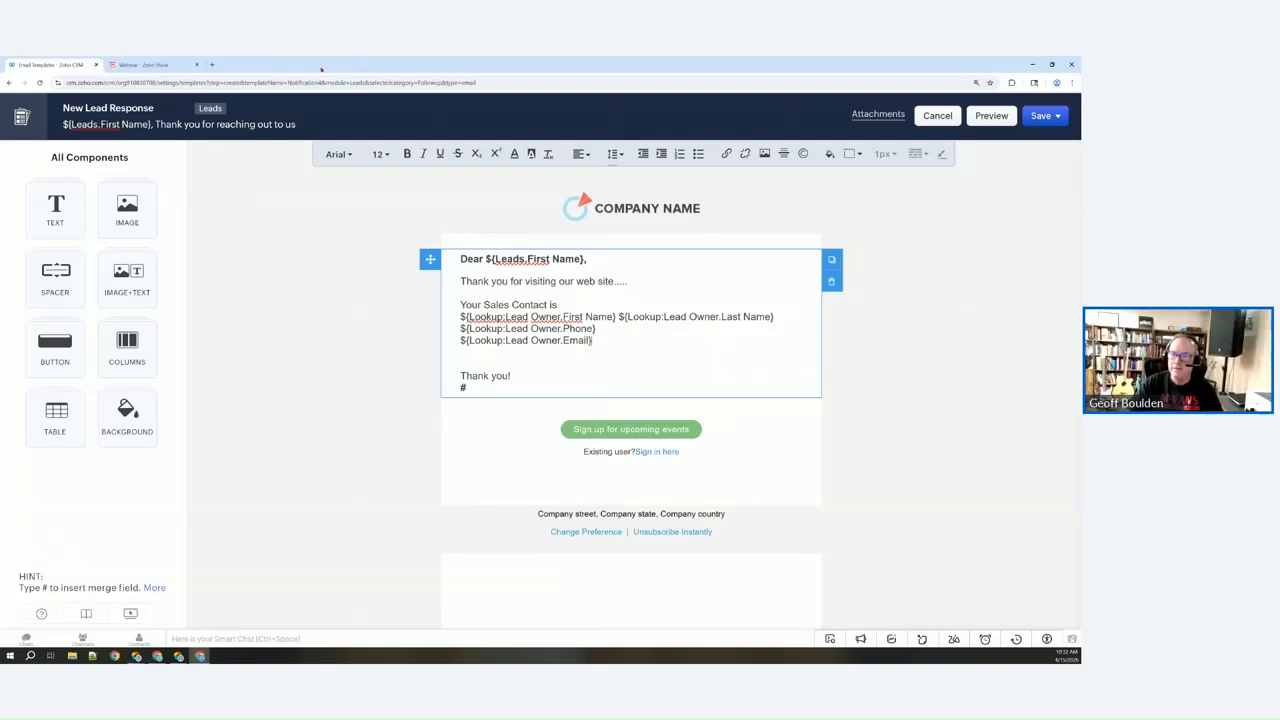
Open crm.zoho.com in a new browser tab and go to the Users page in Setup
click(212, 64)
text(crm.z)
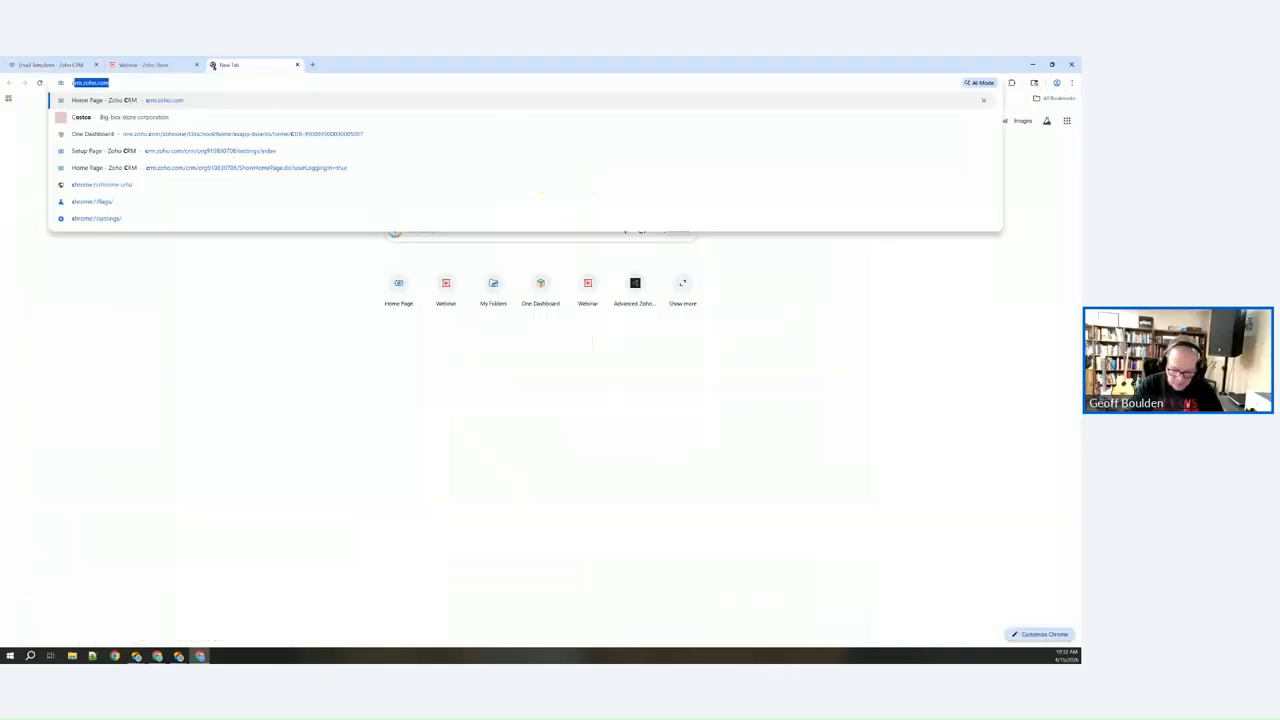
text(oho)
key(Return)
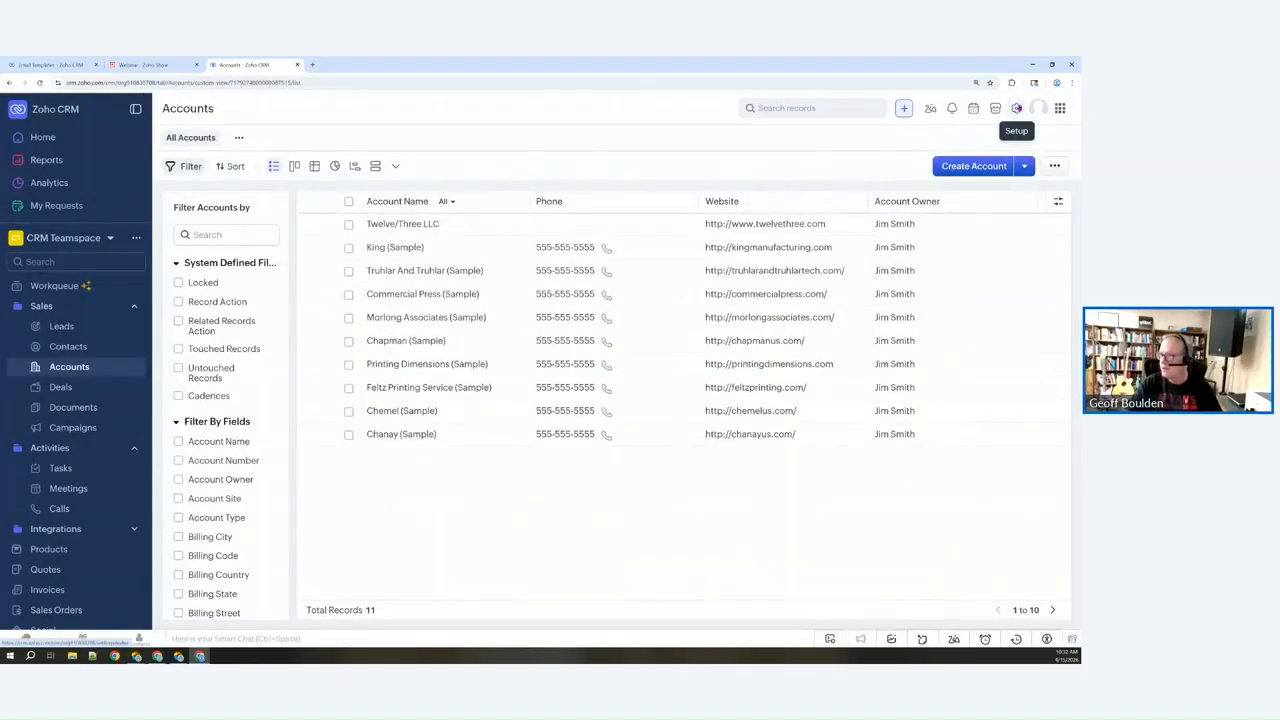
click(1016, 108)
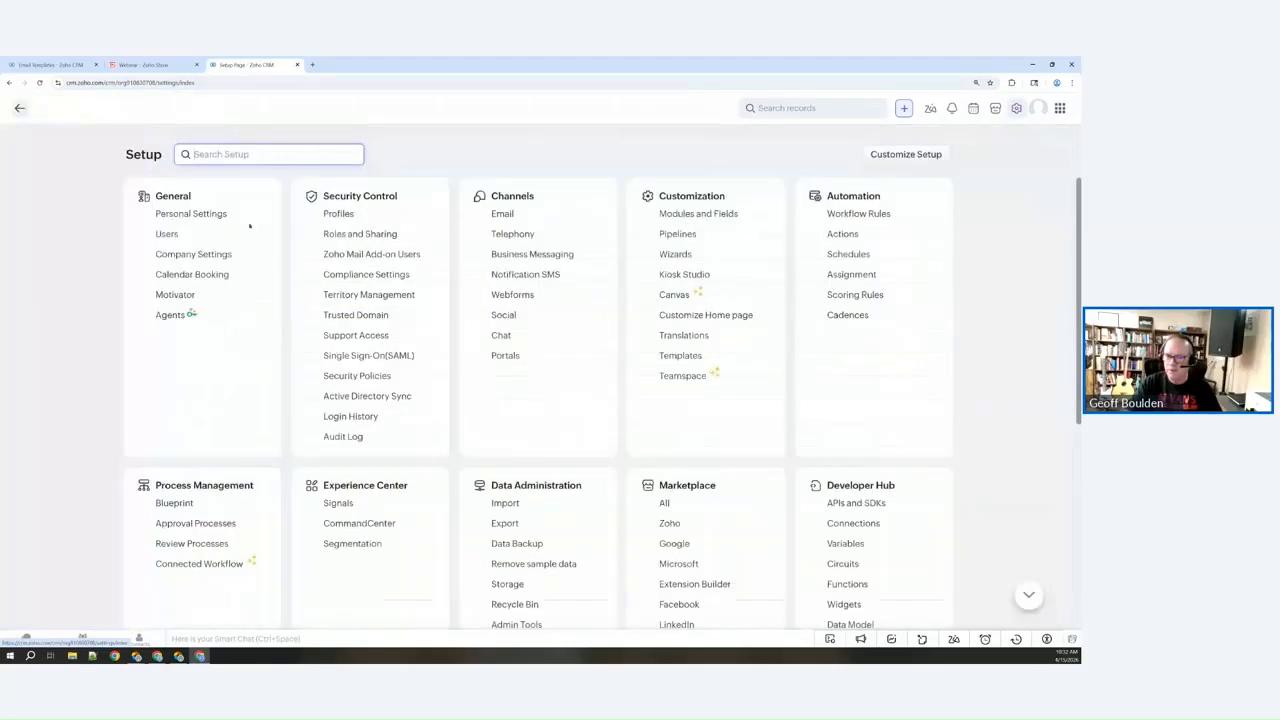
click(169, 236)
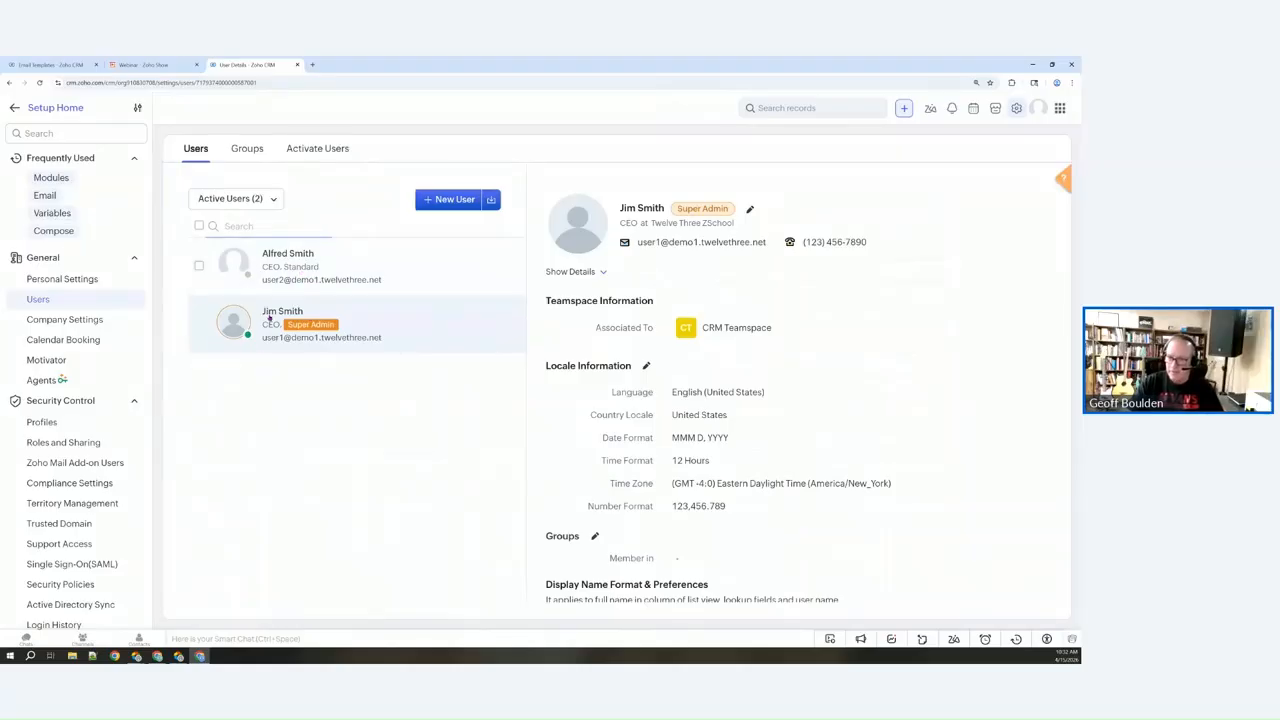
Edit the Standard-profile user's information and enter the user's phone number in the Phone field
click(296, 256)
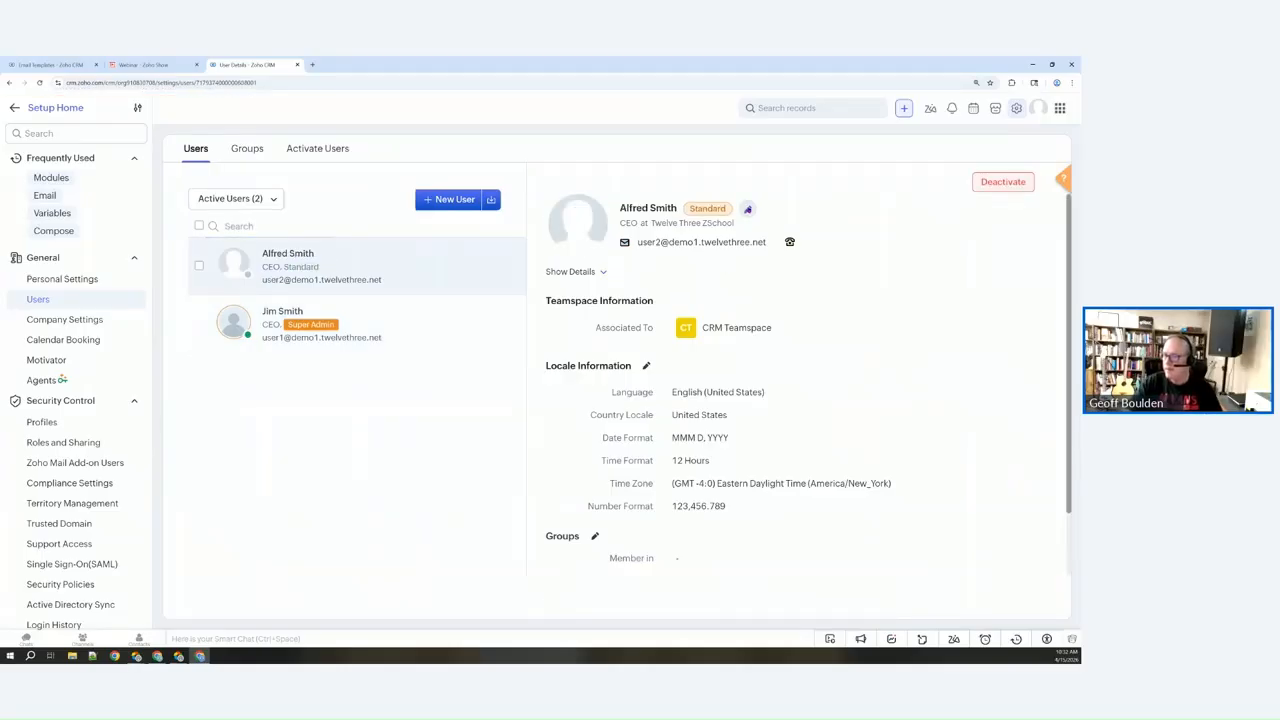
click(747, 209)
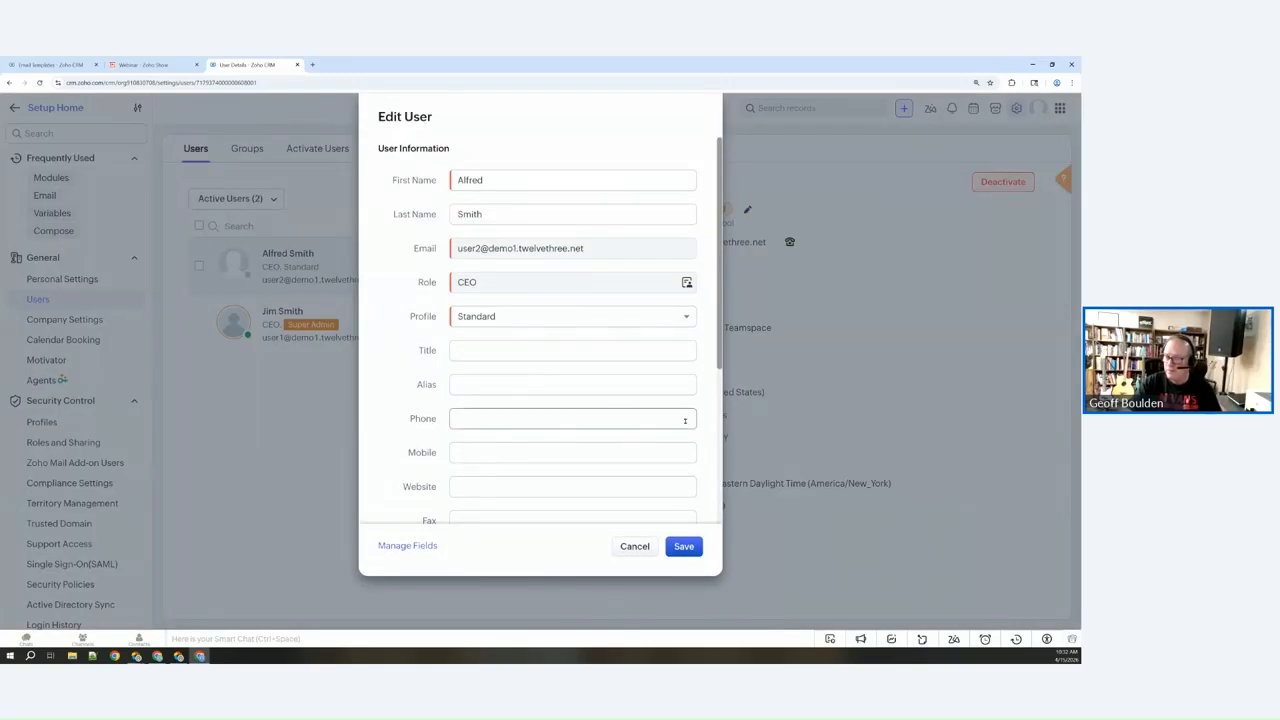
click(554, 424)
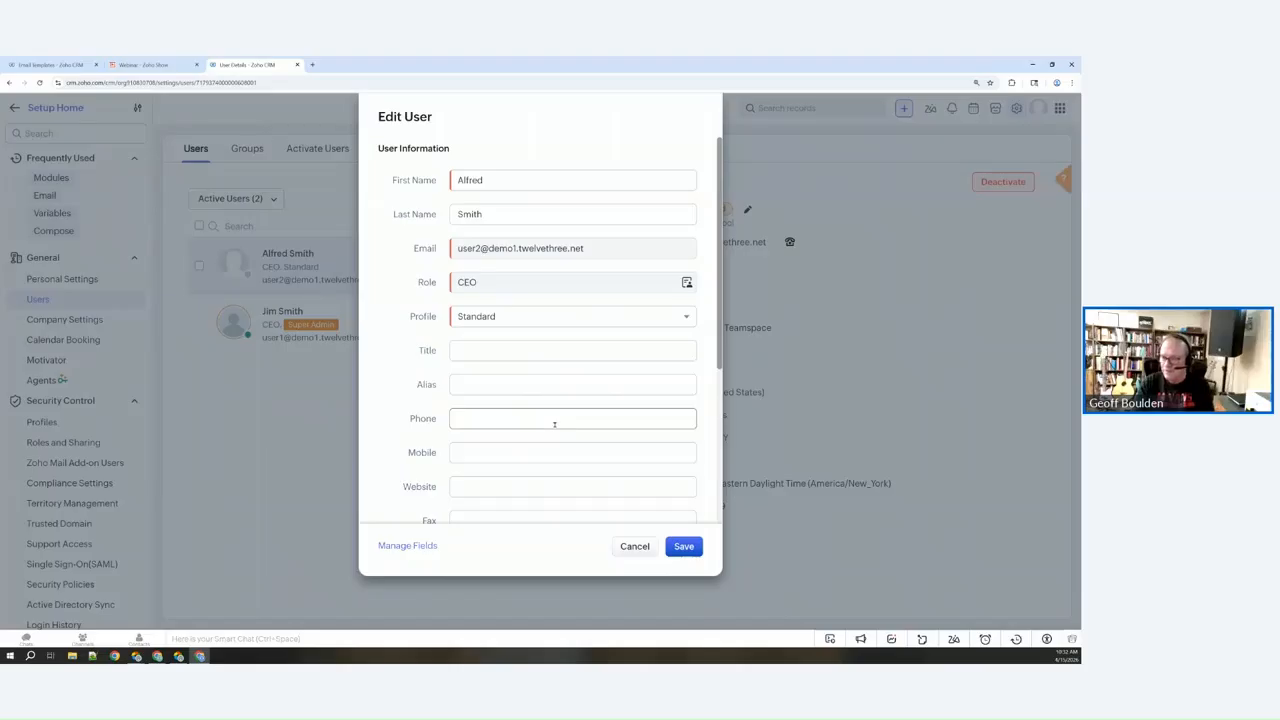
click(554, 424)
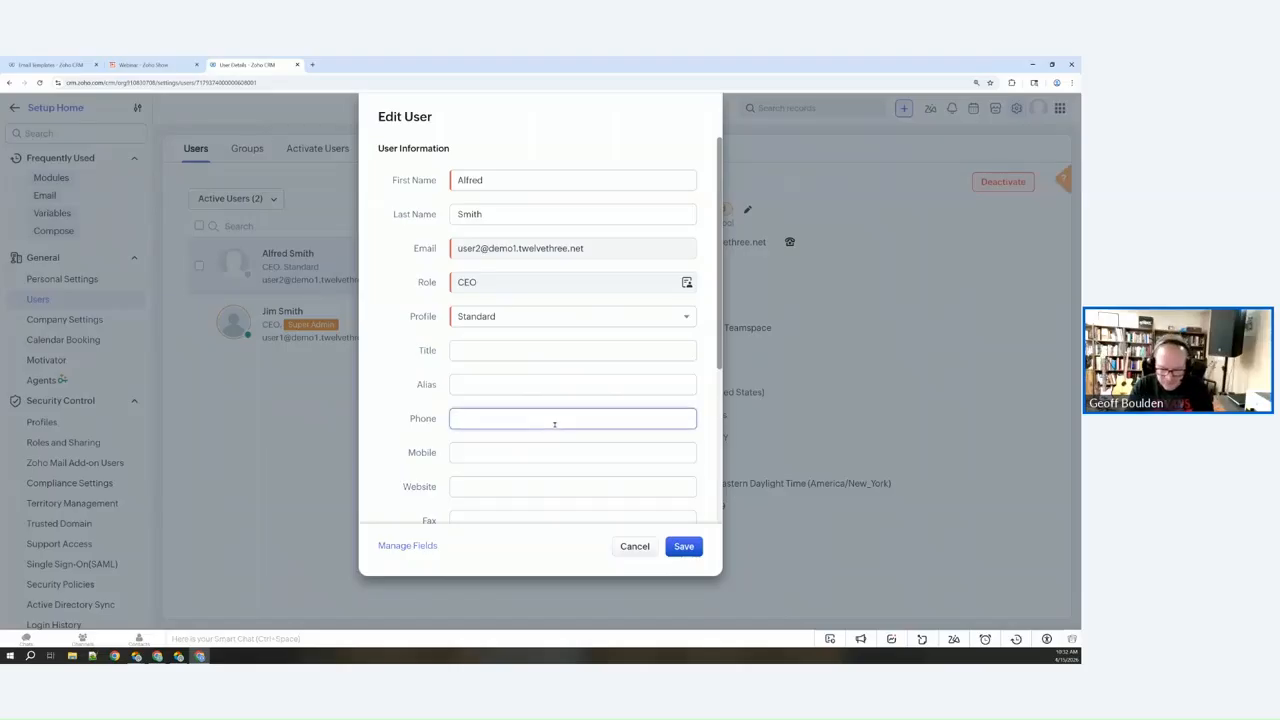
text((555)
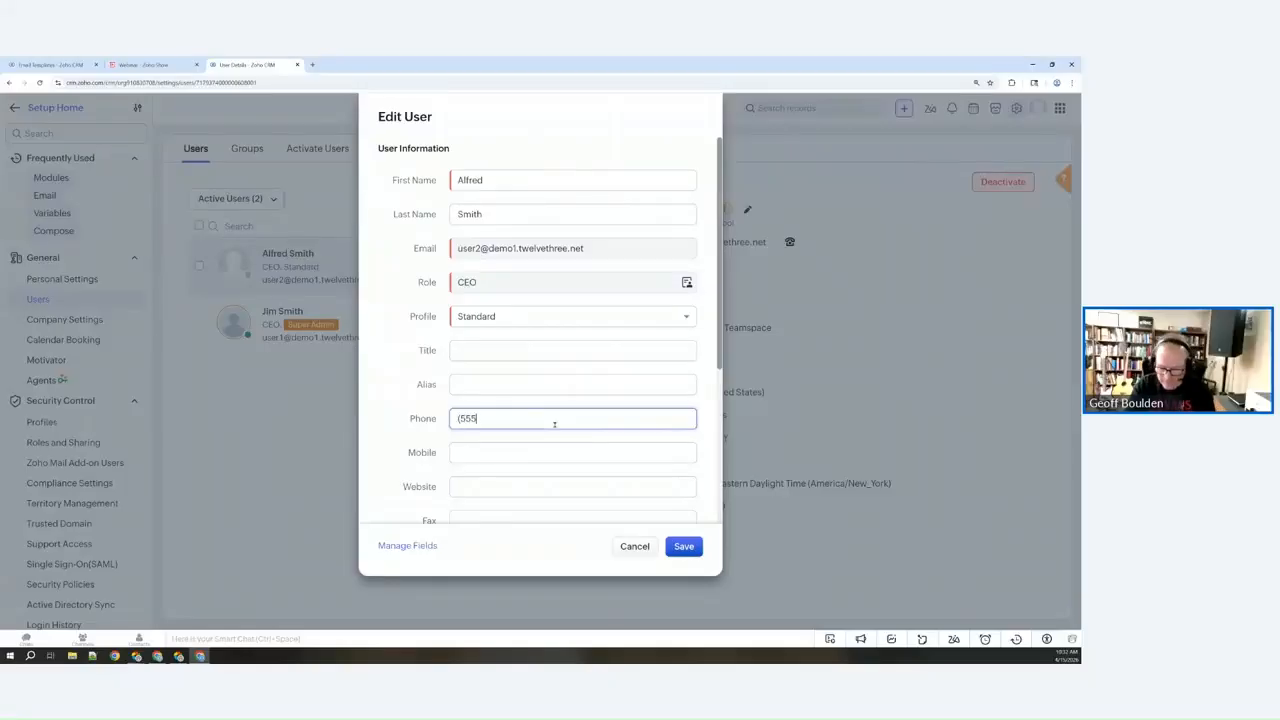
text() 555-1111)
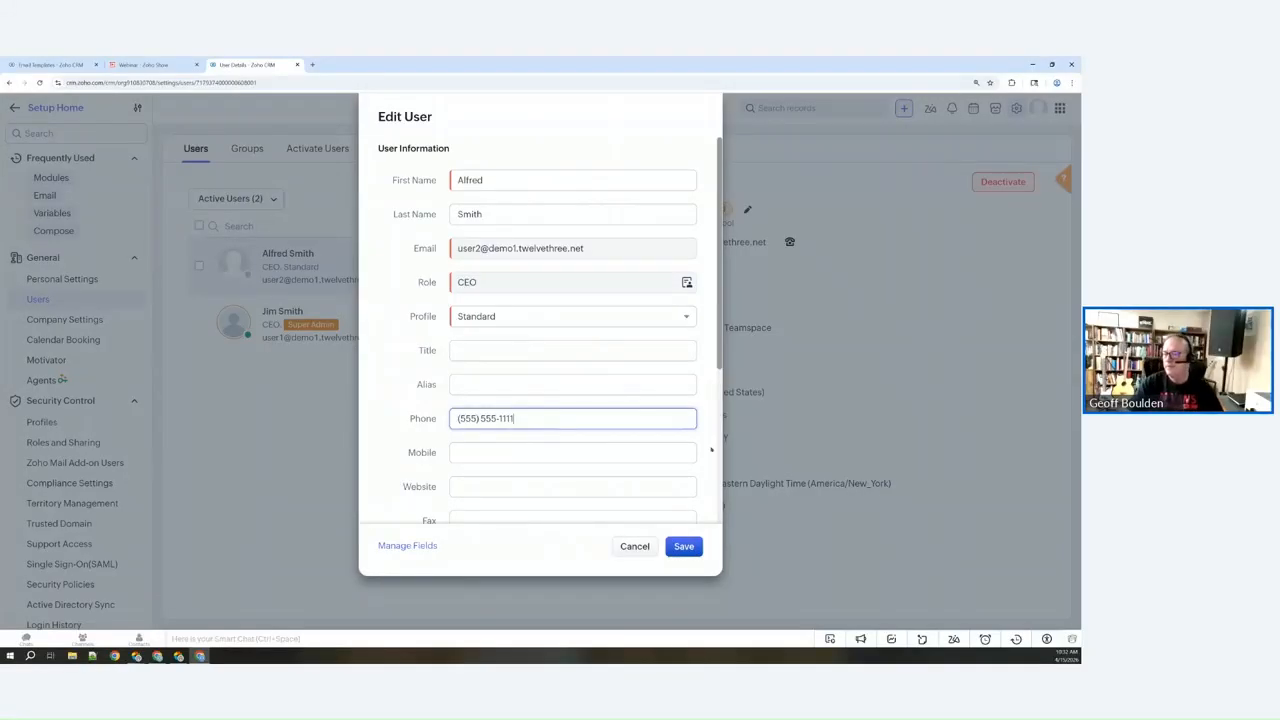
Set the user's title to Regional Manager and save the user record
scroll(528, 451, down, 1)
click(470, 304)
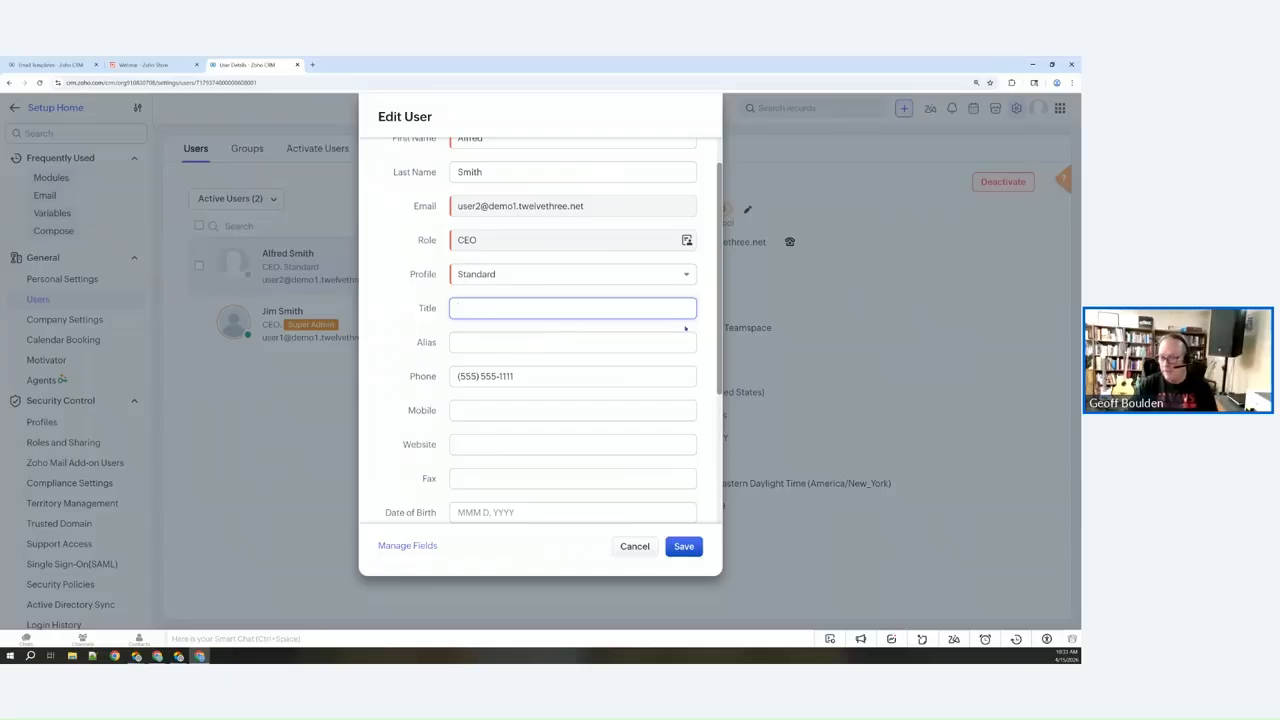
text(Regional Manager)
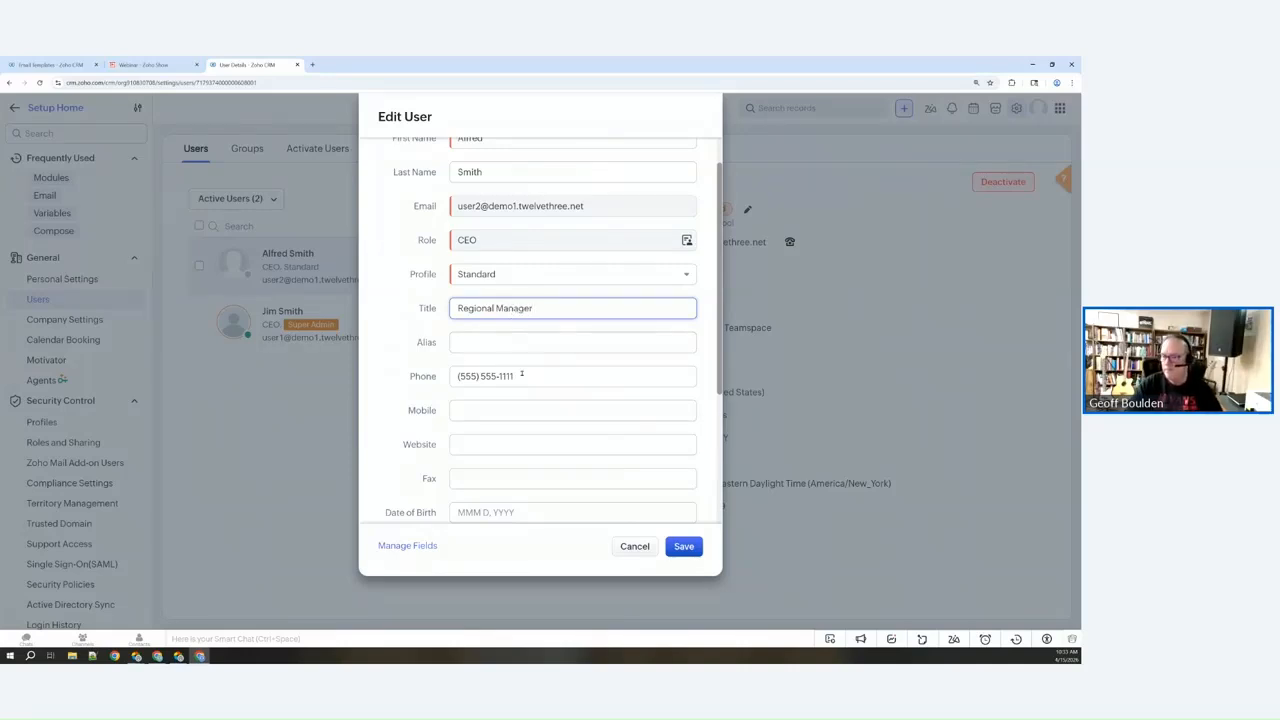
scroll(507, 335, down, 2)
scroll(515, 372, down, 1)
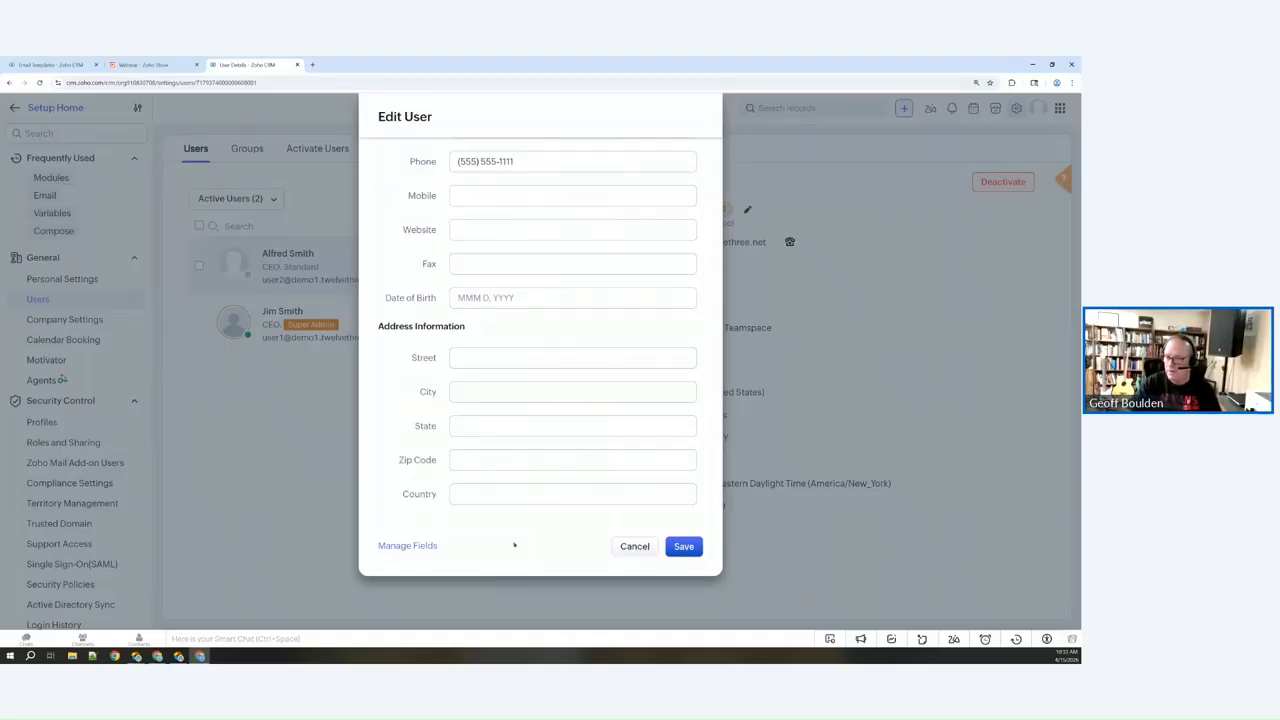
scroll(510, 300, up, 5)
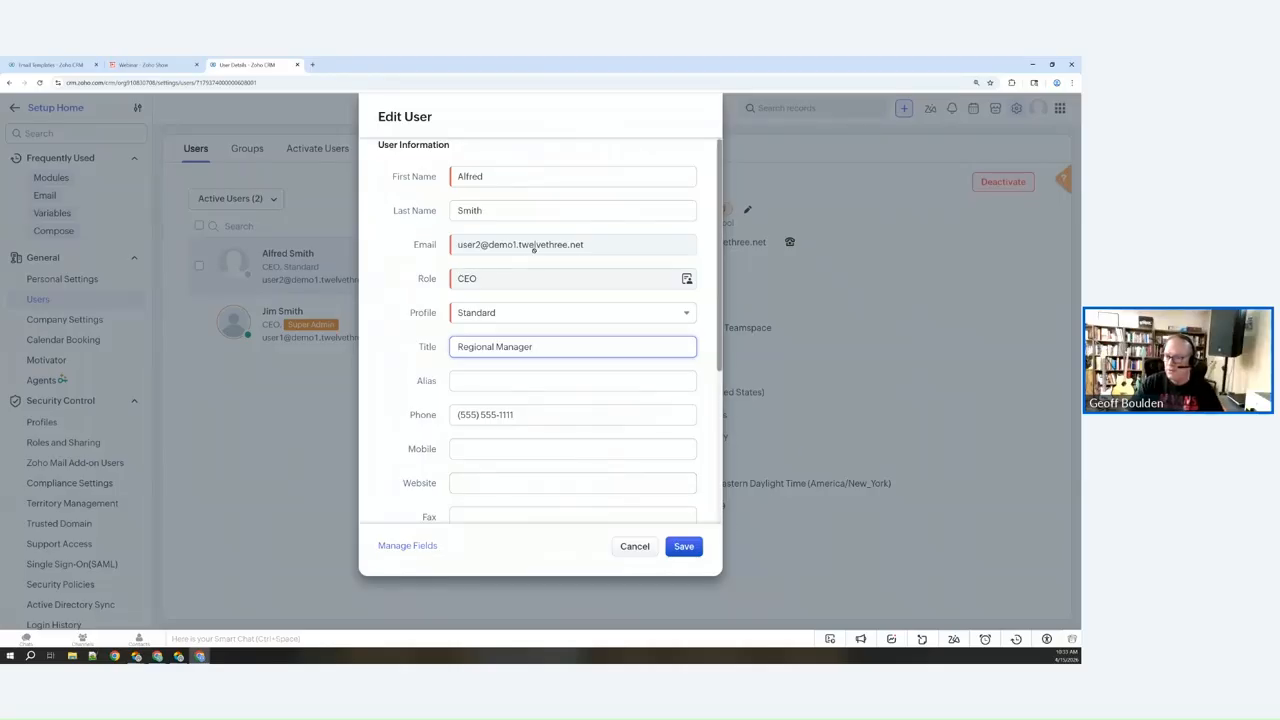
click(683, 546)
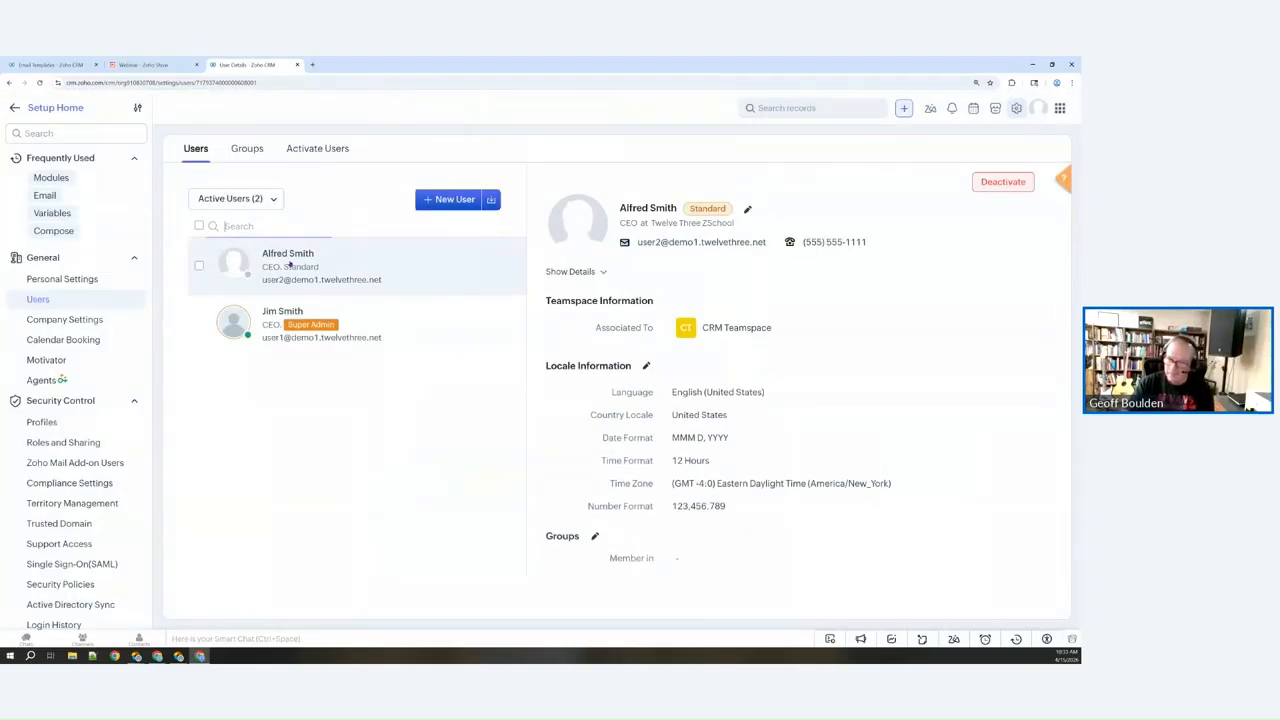
In the email template, insert the Lead Owner Title merge field below the contact's name and label the next lines "Phone:" and "Email:"
click(60, 63)
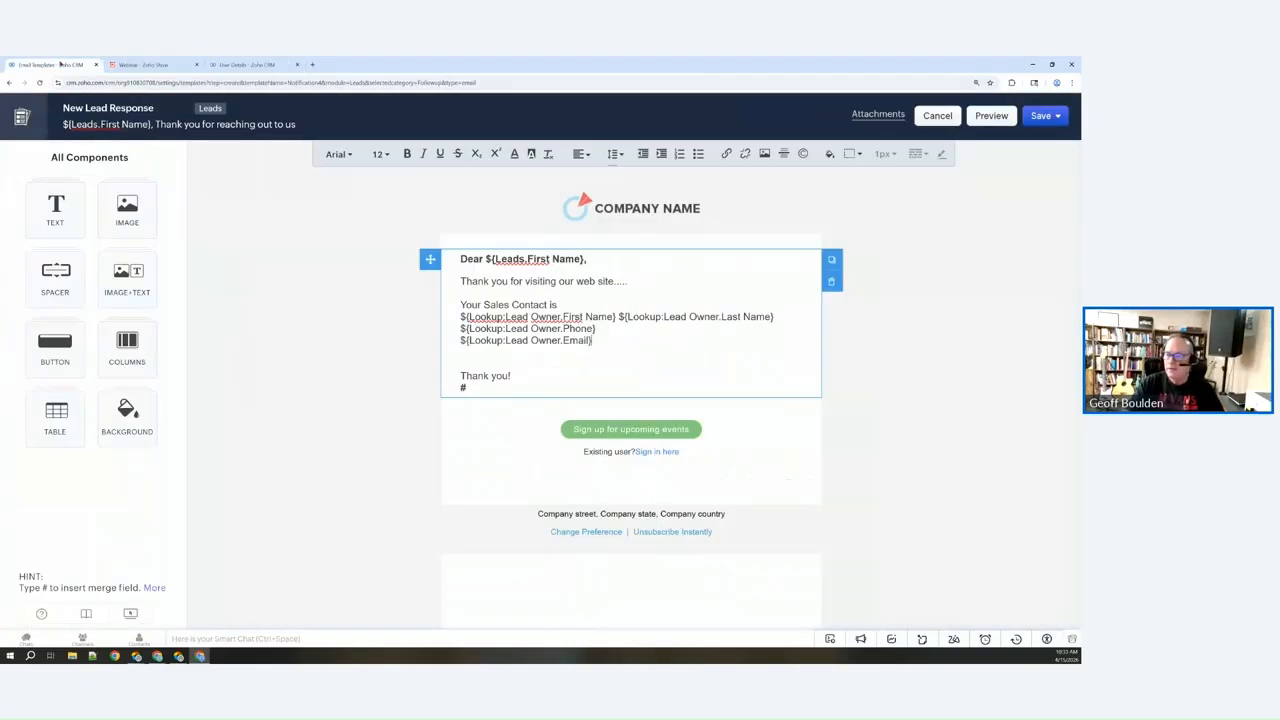
click(779, 316)
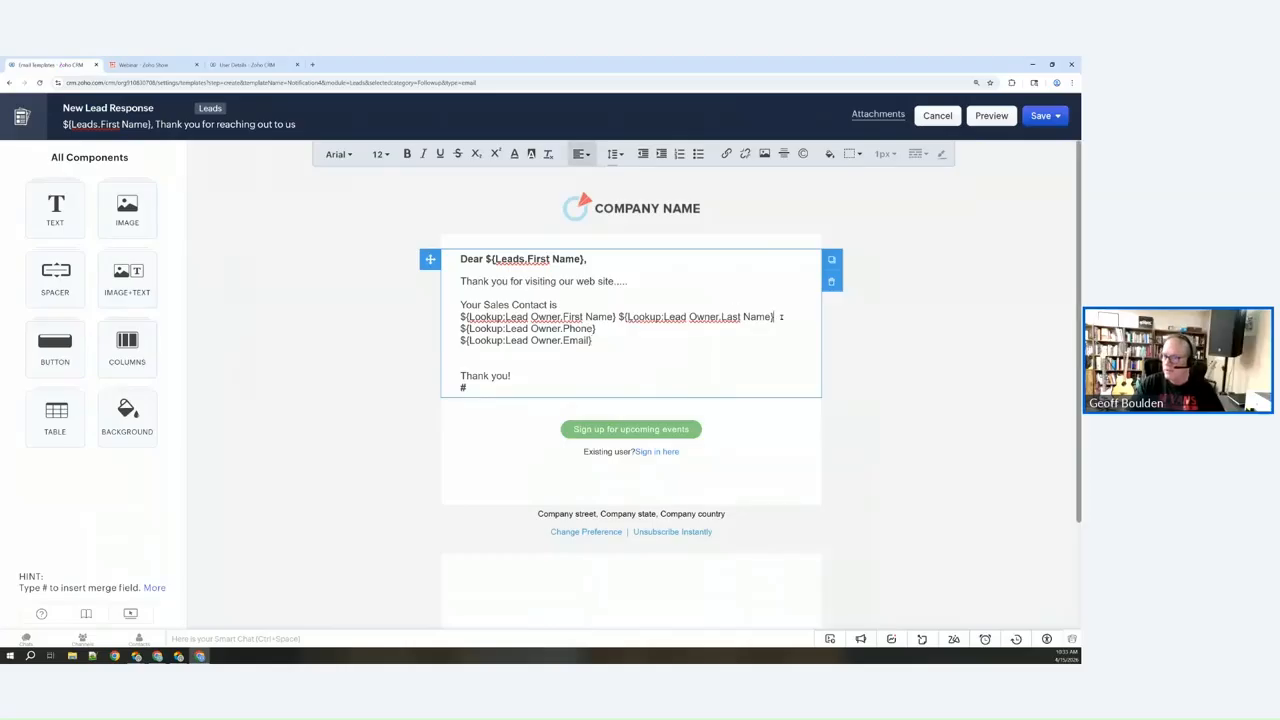
key(Return)
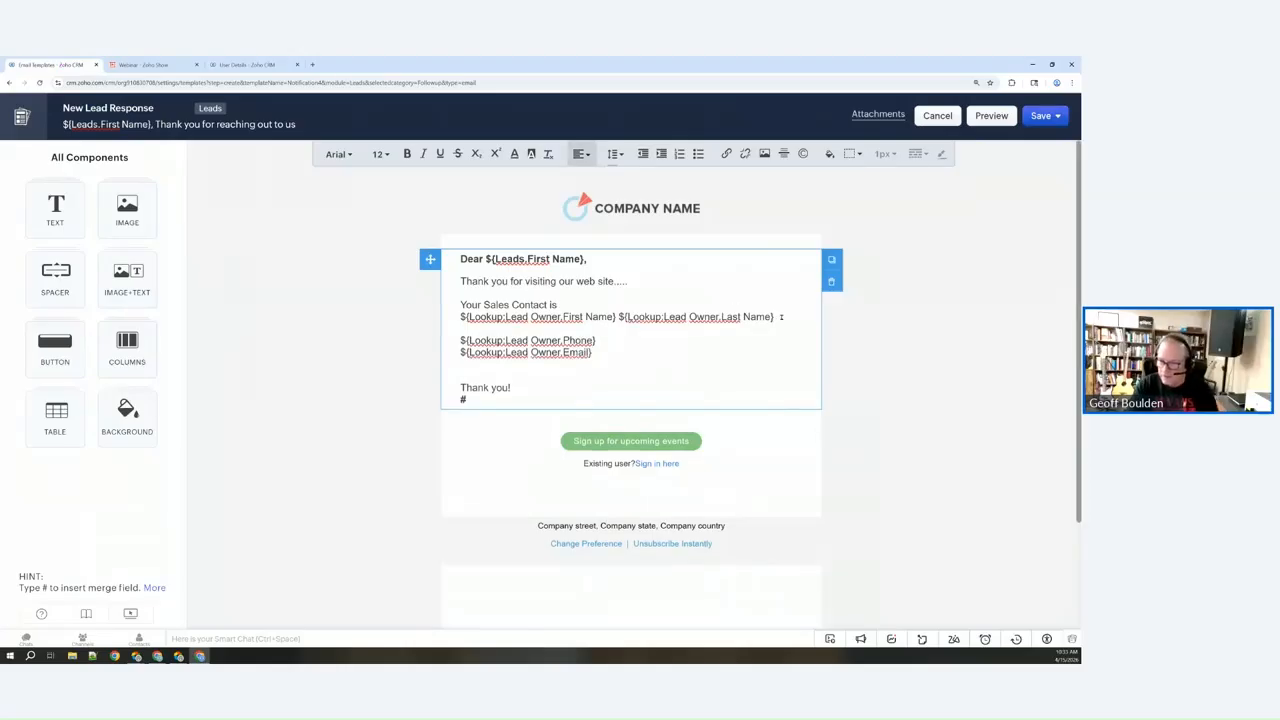
text(#)
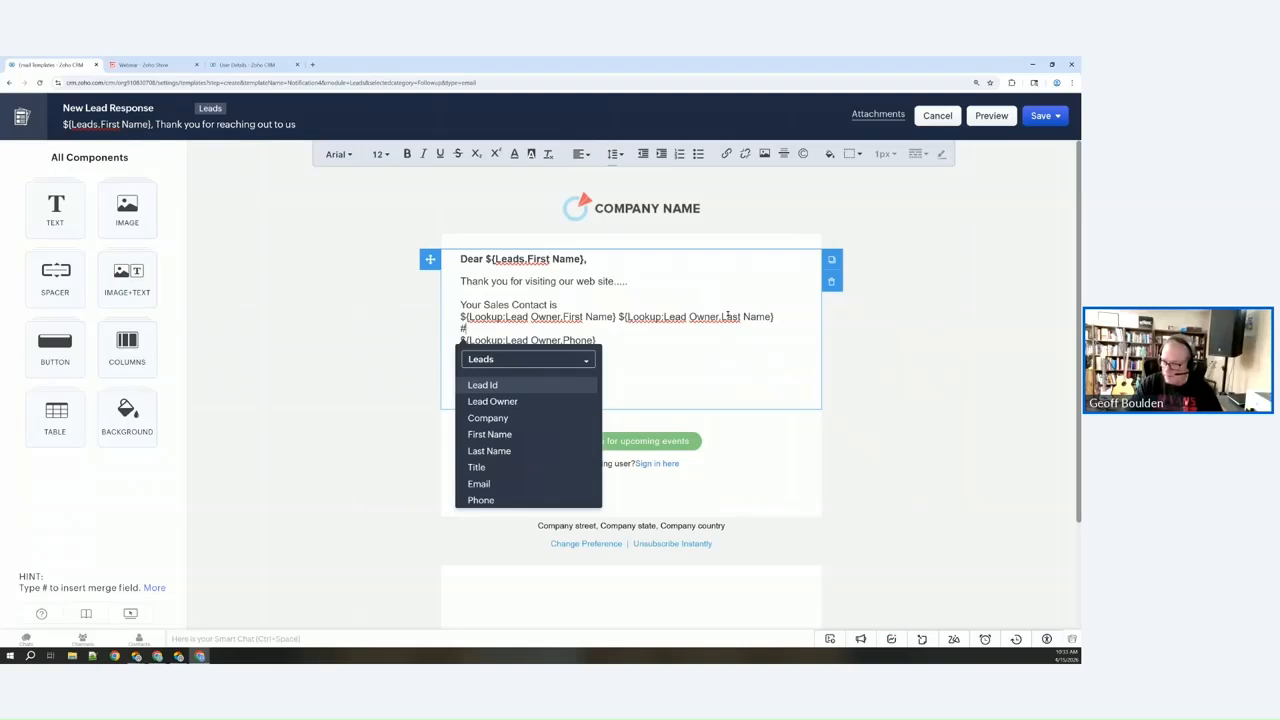
click(575, 359)
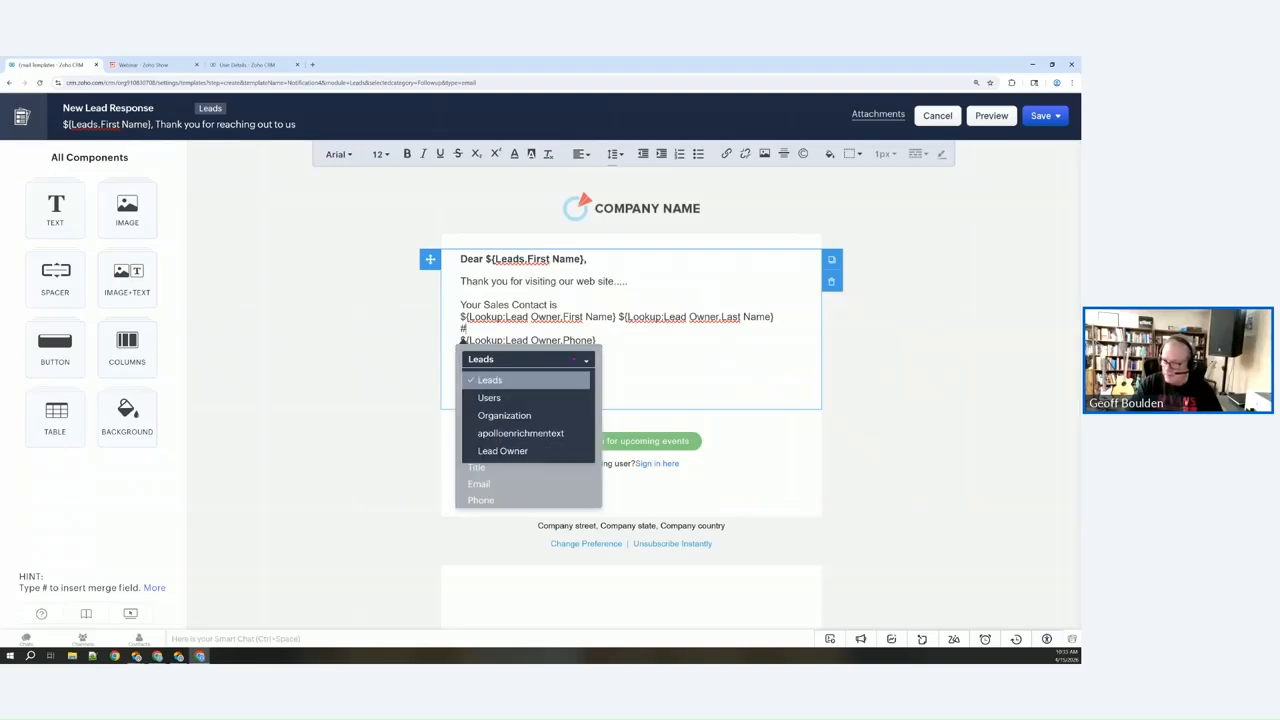
click(503, 450)
scroll(519, 418, down, 1)
scroll(519, 420, down, 5)
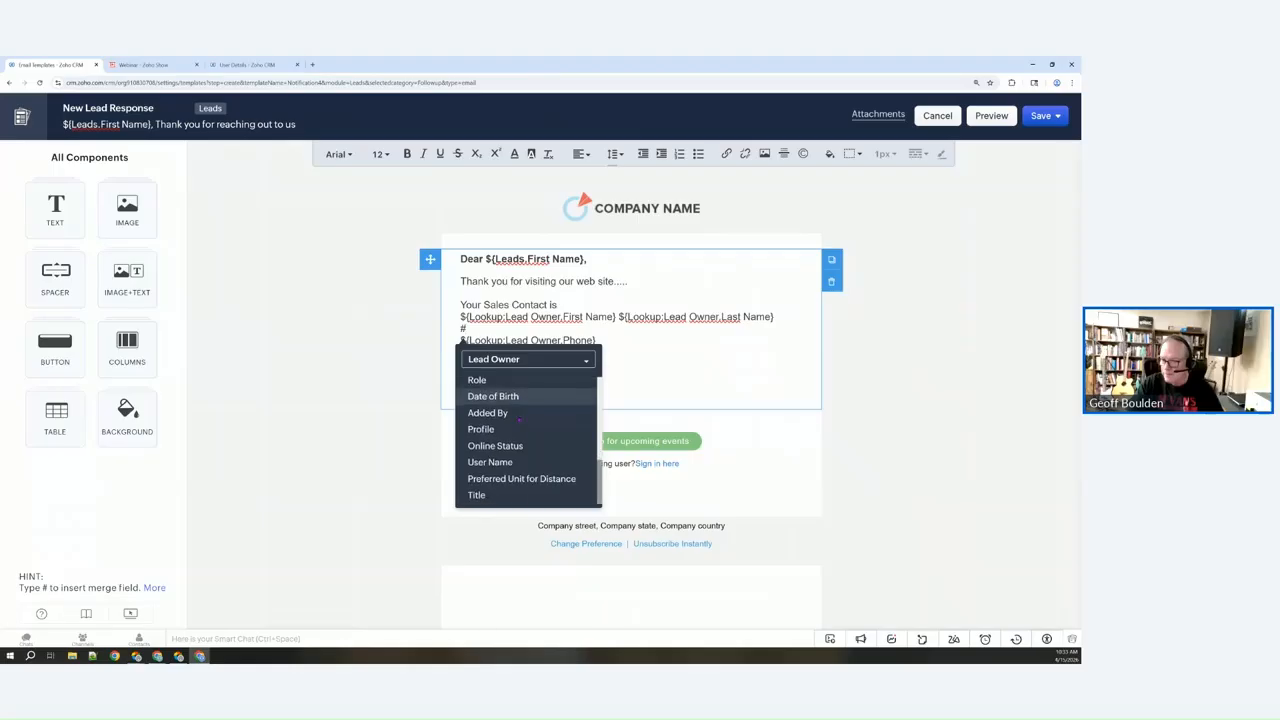
click(476, 495)
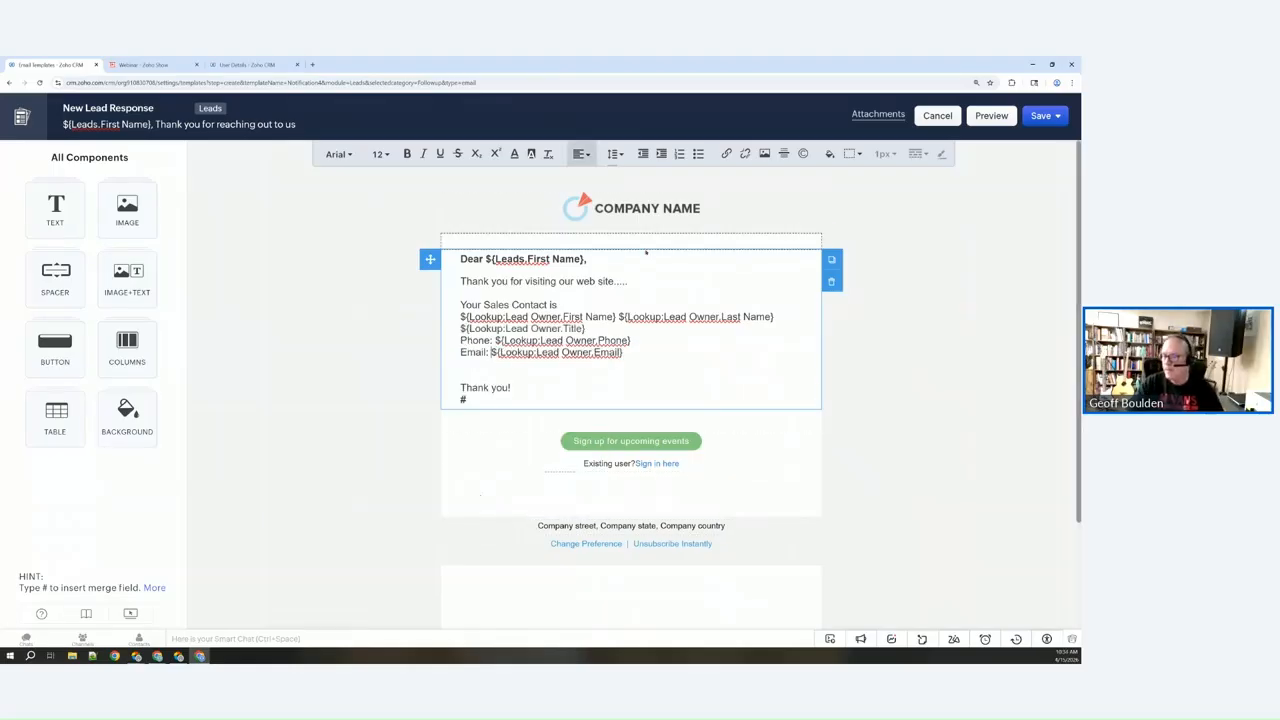
Replace the COMPANY NAME logo with a single-image block above the greeting and open its image selection
click(630, 207)
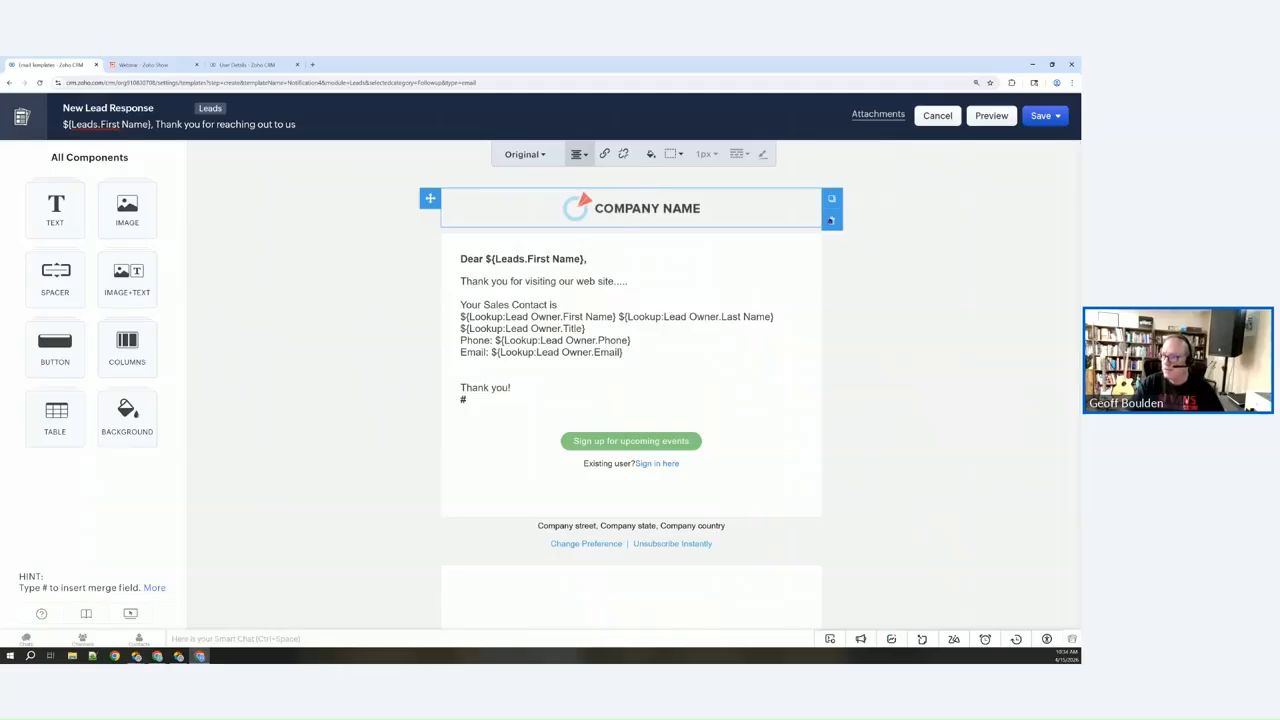
click(830, 220)
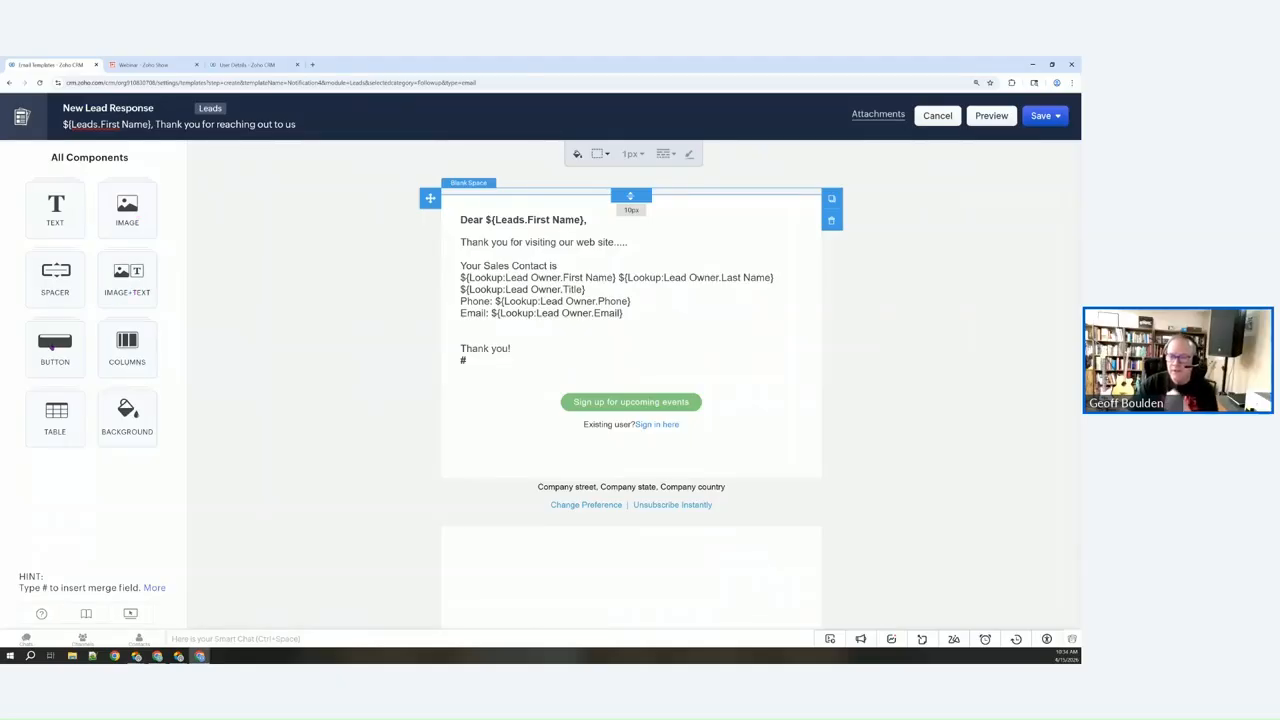
click(127, 210)
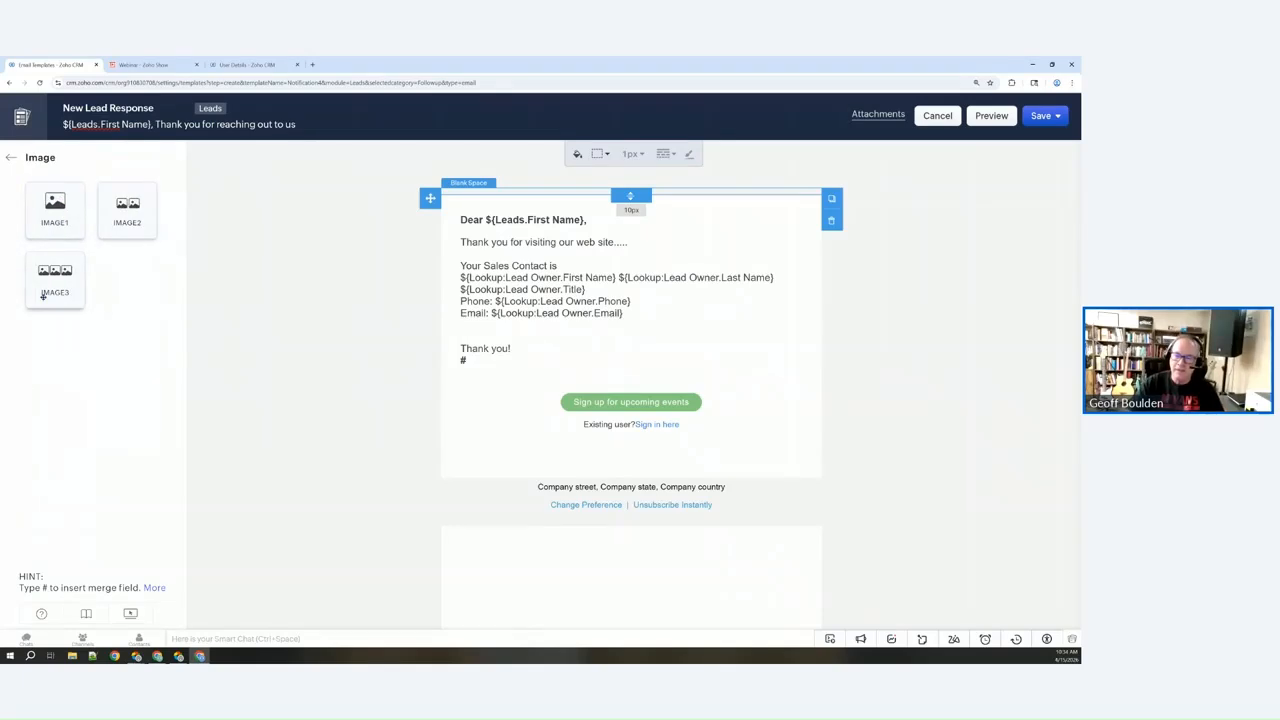
drag(55, 205, 620, 194)
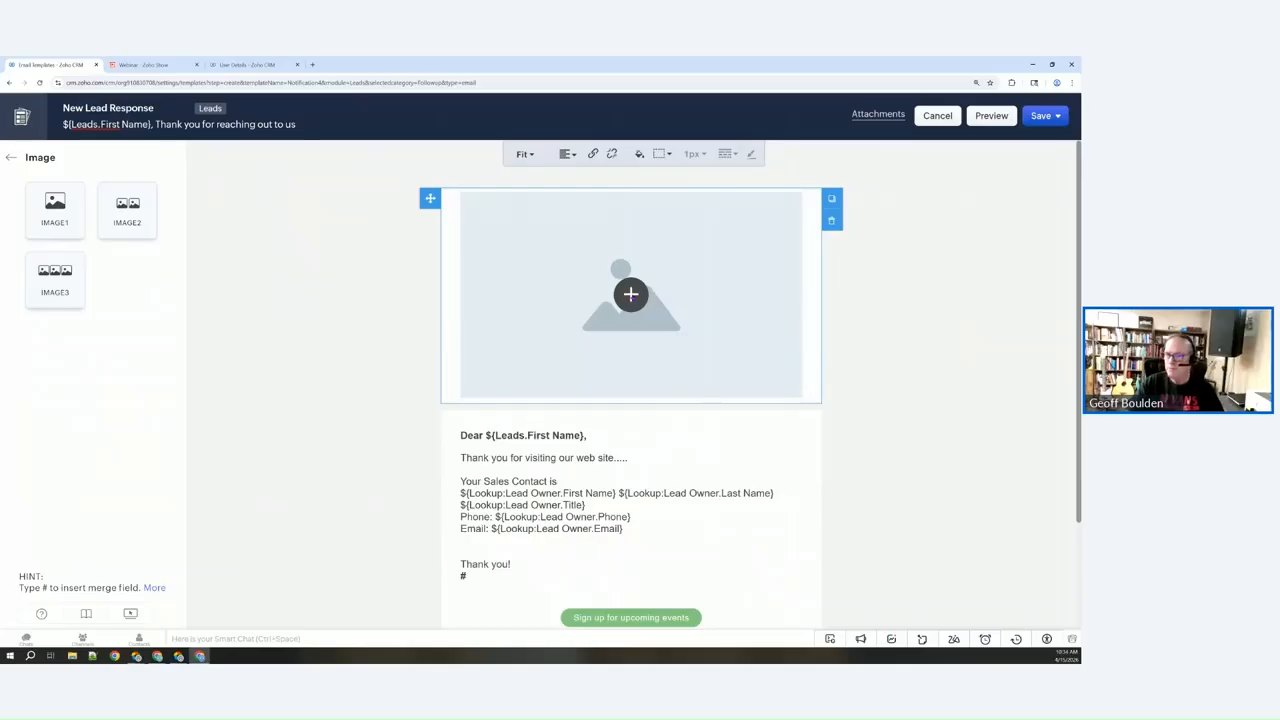
click(631, 293)
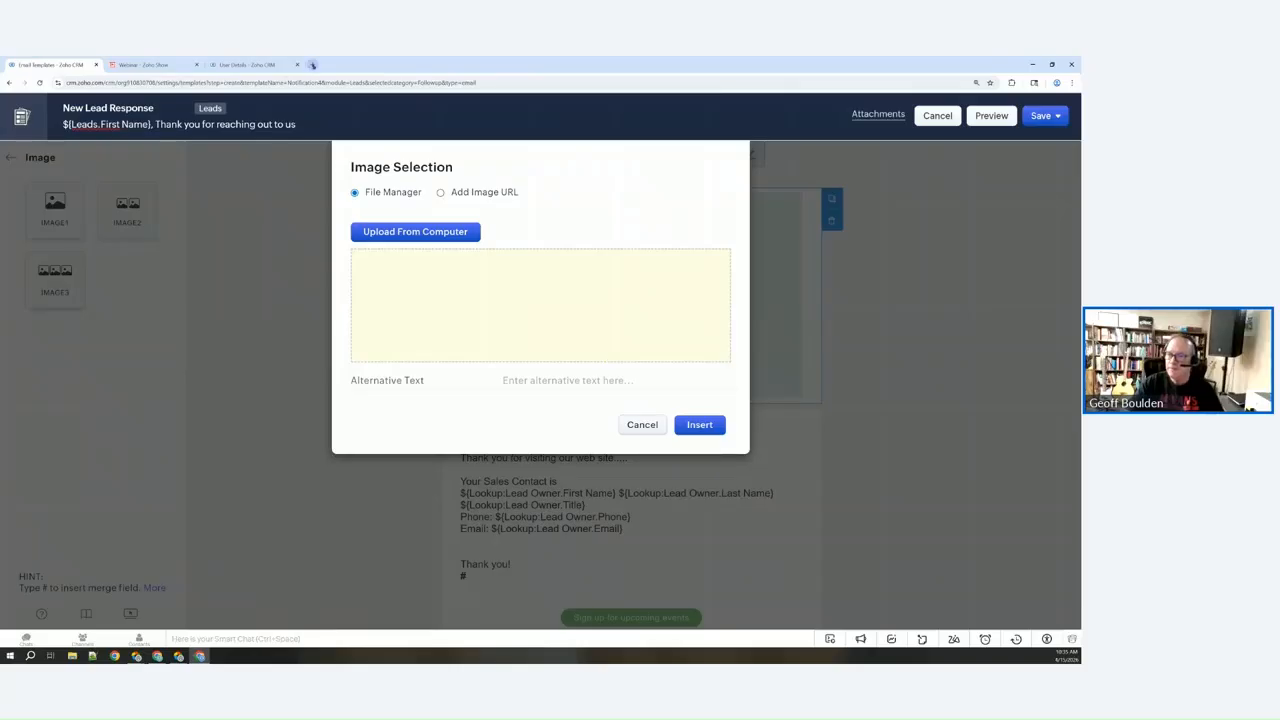
Open twelvethree.com in a new browser tab
click(312, 64)
text(twelvethree.com)
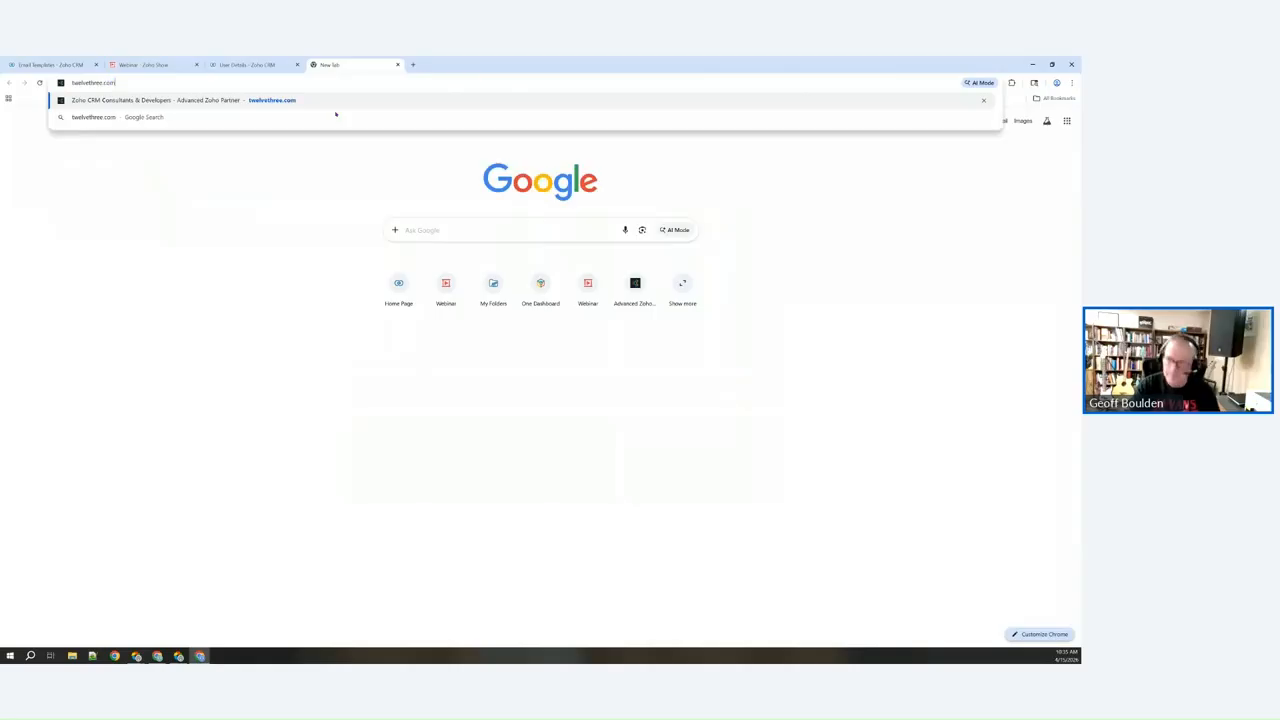
key(Return)
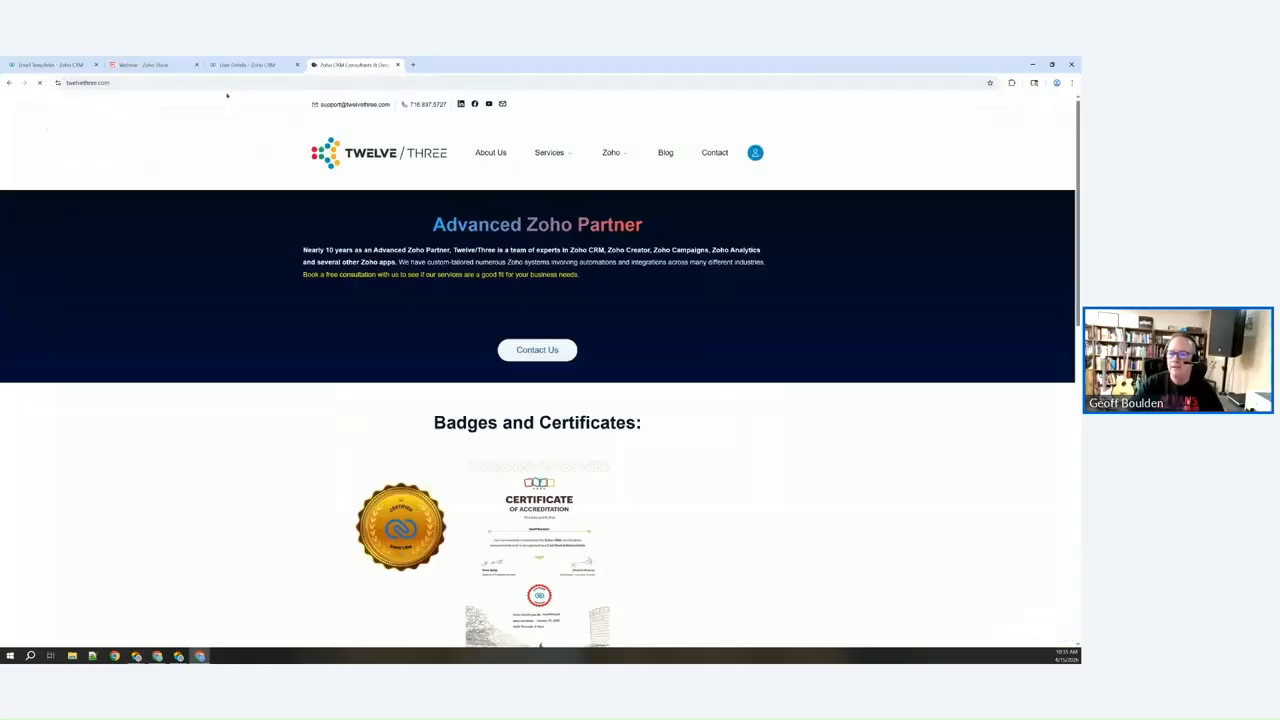
Copy the website logo's link address and paste it into the template's image selection, using the Add Image URL option
right_click(333, 158)
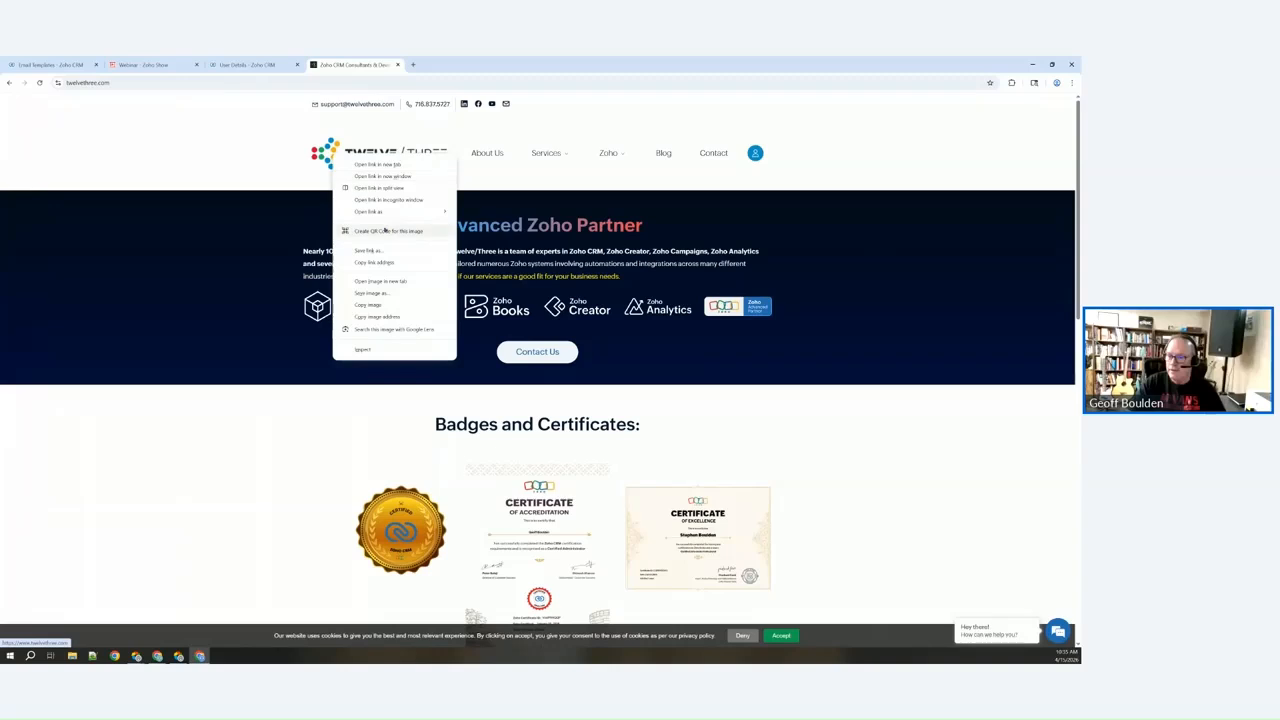
click(374, 261)
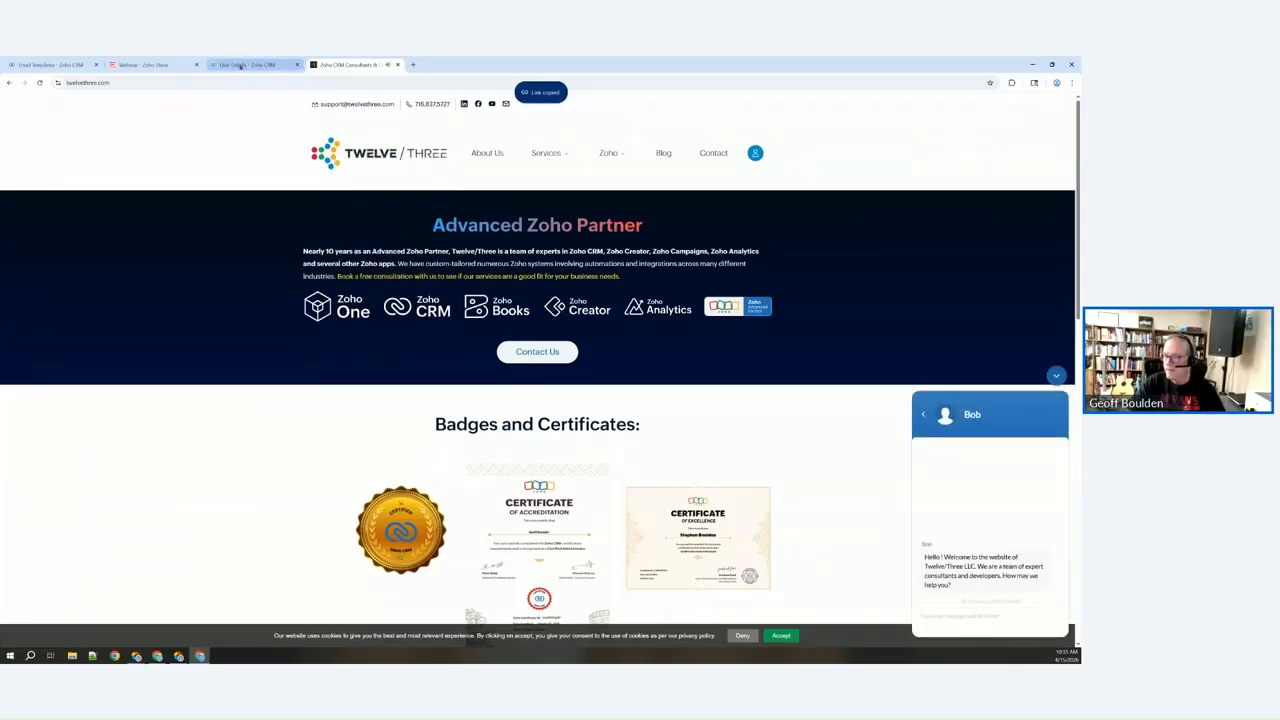
click(240, 66)
click(67, 65)
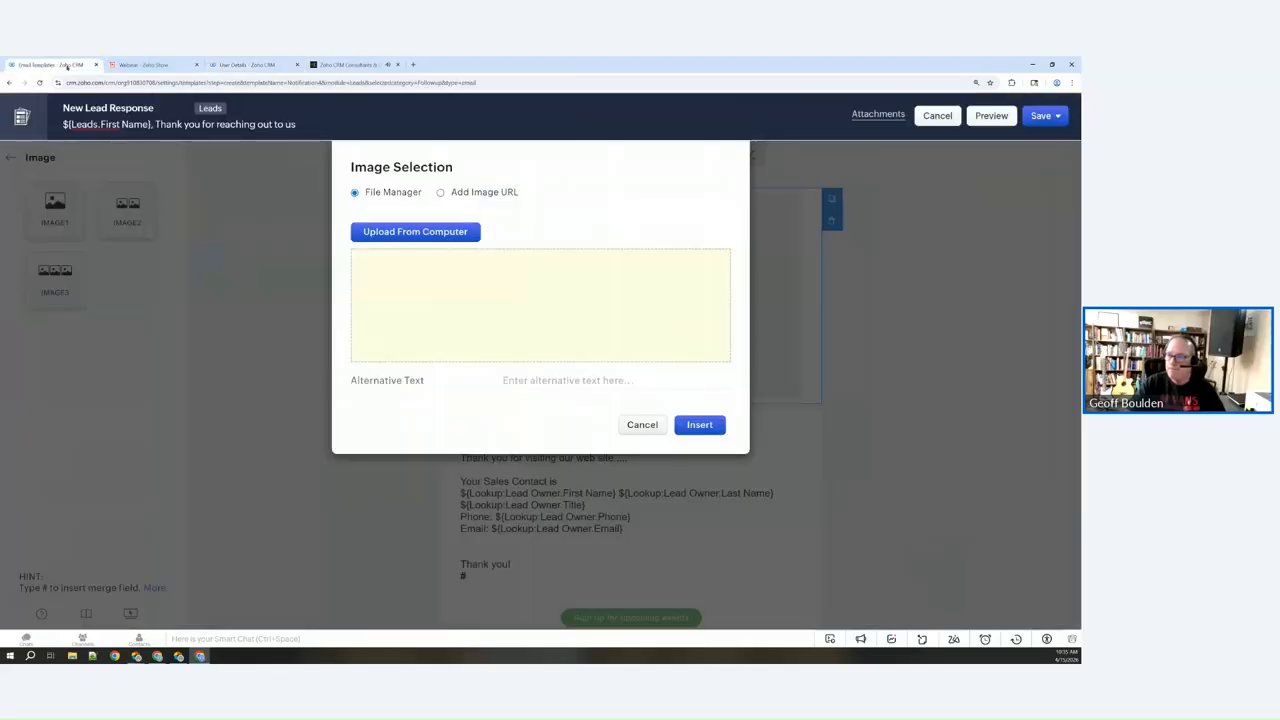
click(442, 194)
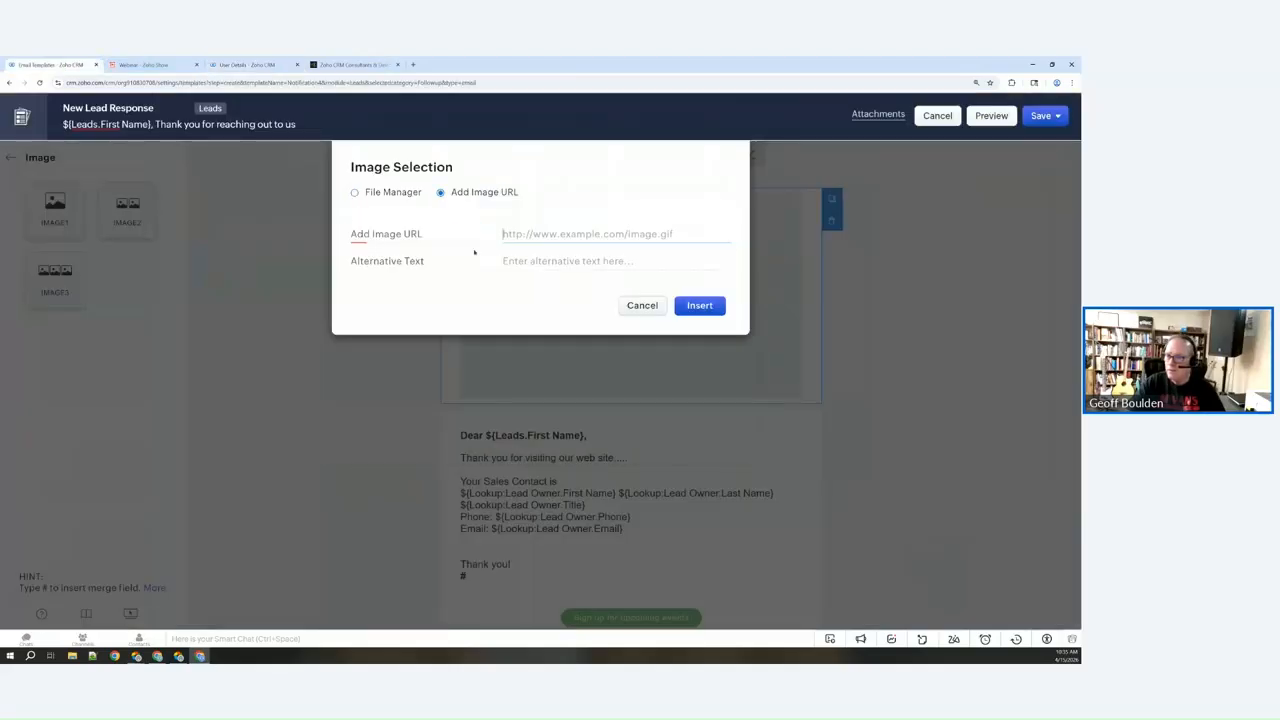
key(ctrl+v)
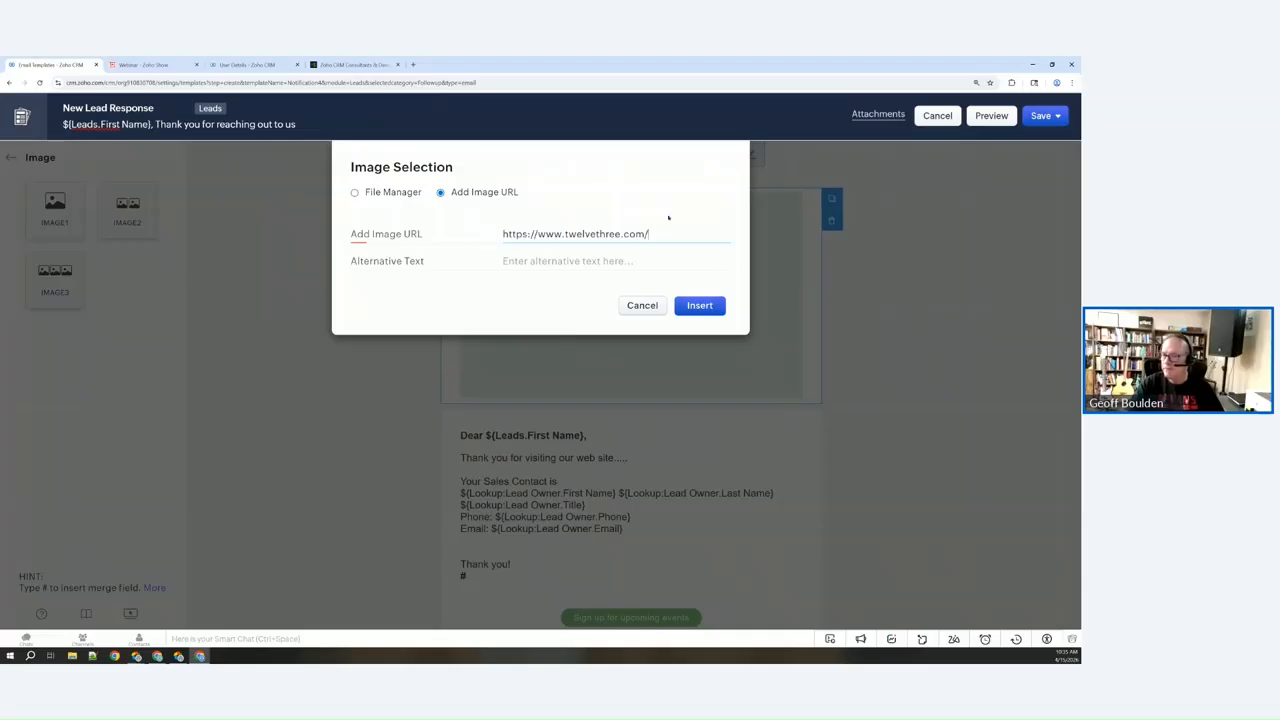
Copy the logo's image address from the website, replace the image URL with it (twelvethree.com/logos/t3-logo-default.png), and insert the image
click(336, 64)
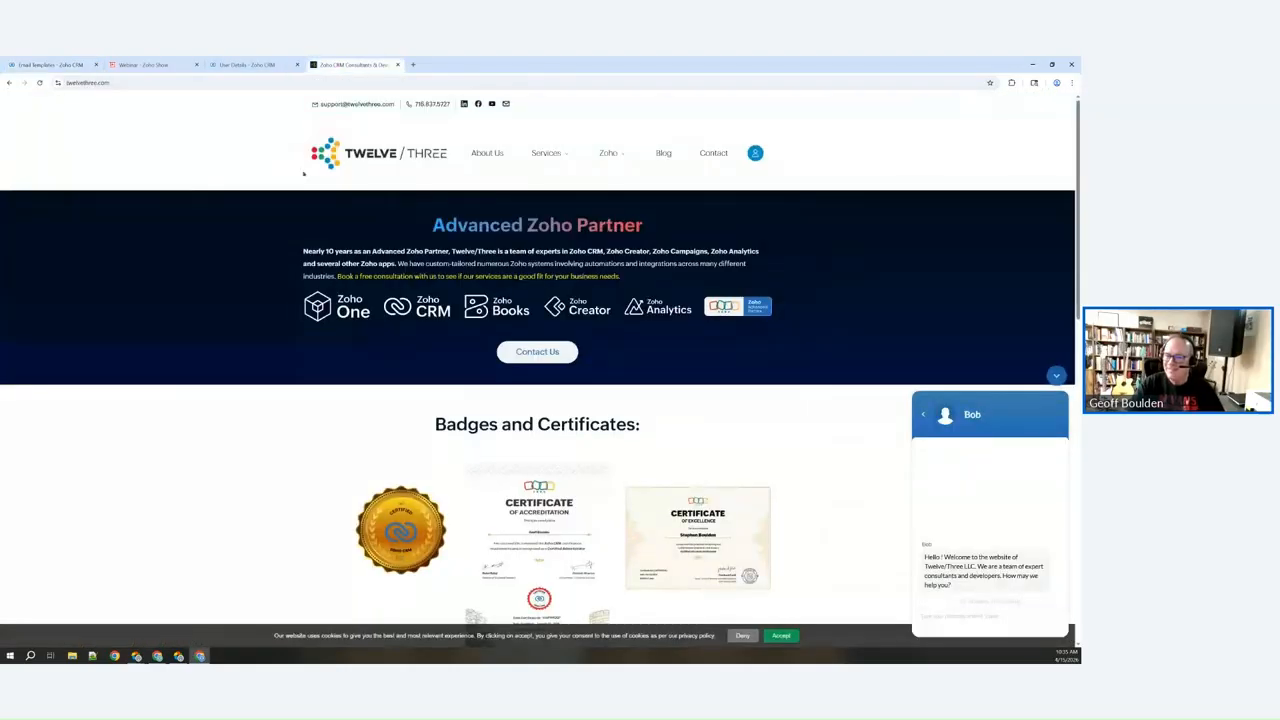
right_click(339, 159)
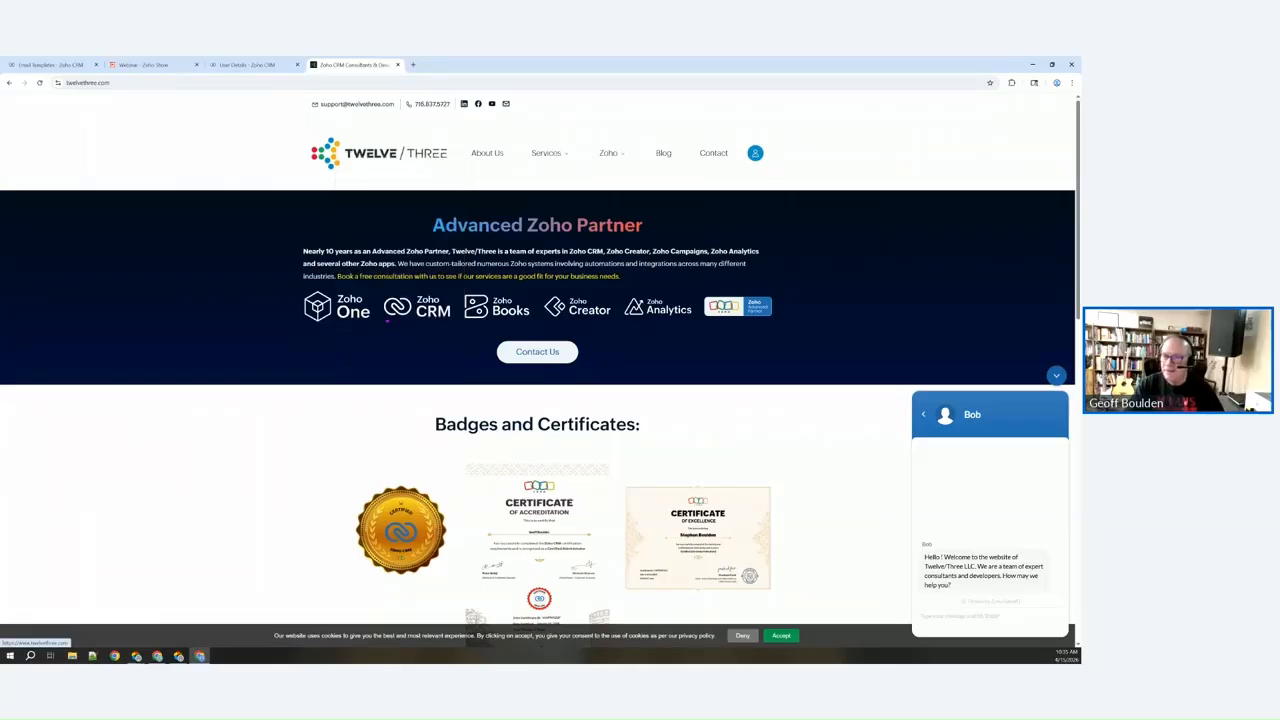
click(385, 319)
click(45, 64)
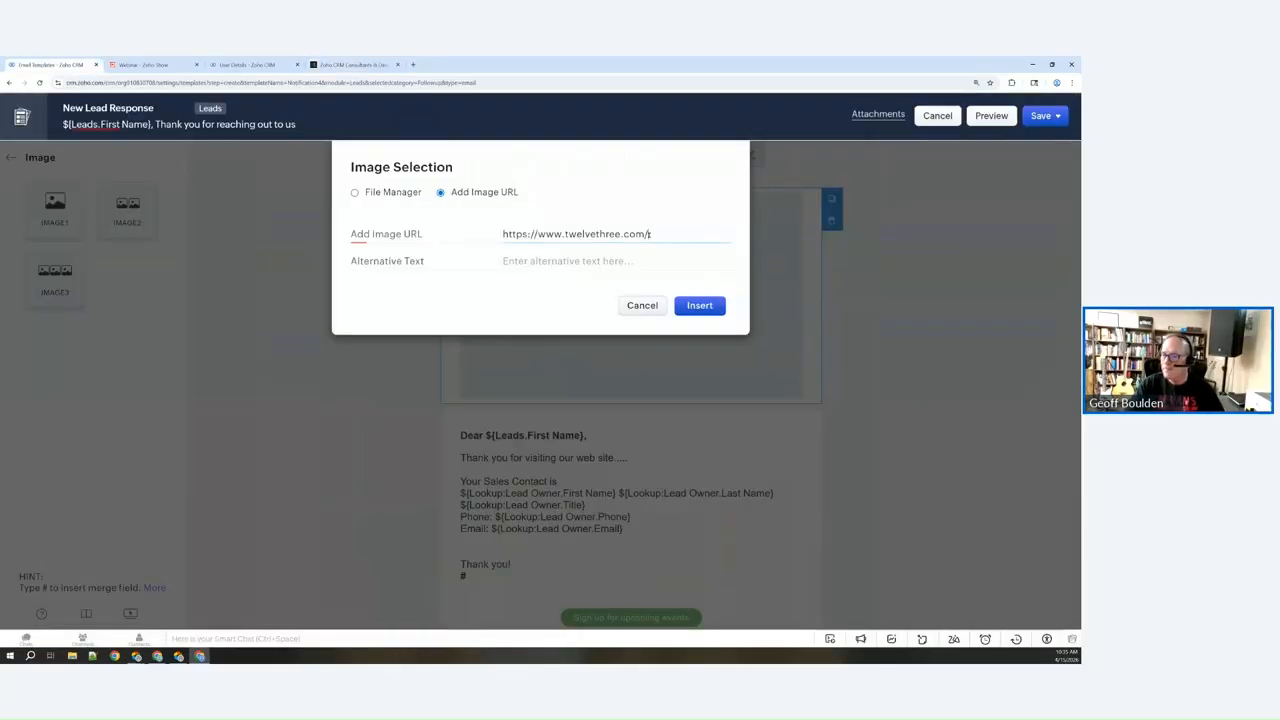
key(ctrl+a)
key(ctrl+v)
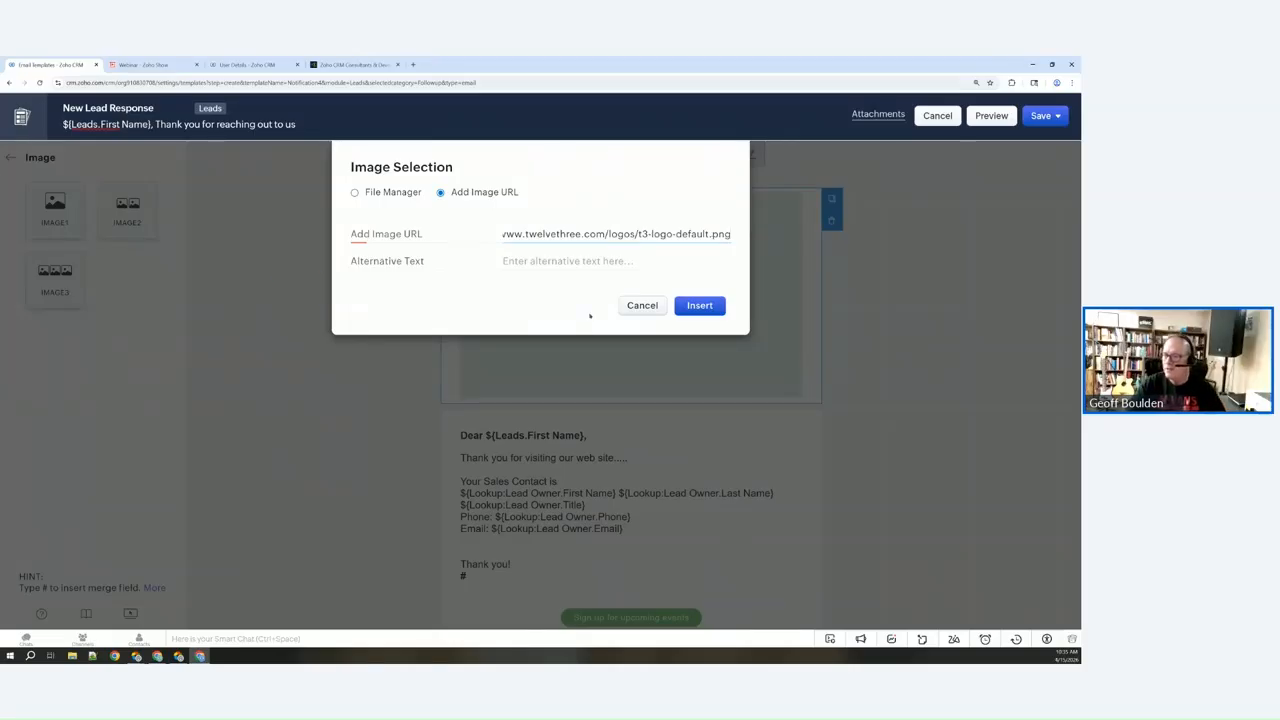
click(700, 306)
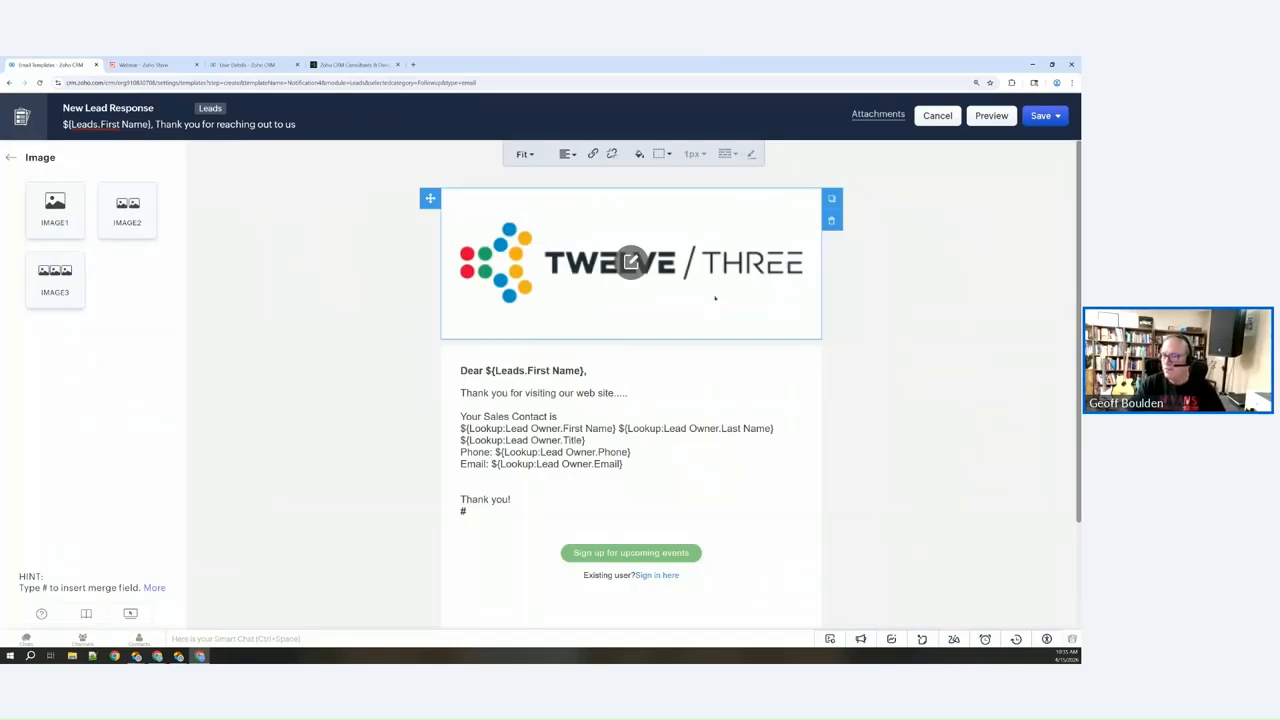
Set the template's logo image to Medium size and align it to the center
click(526, 154)
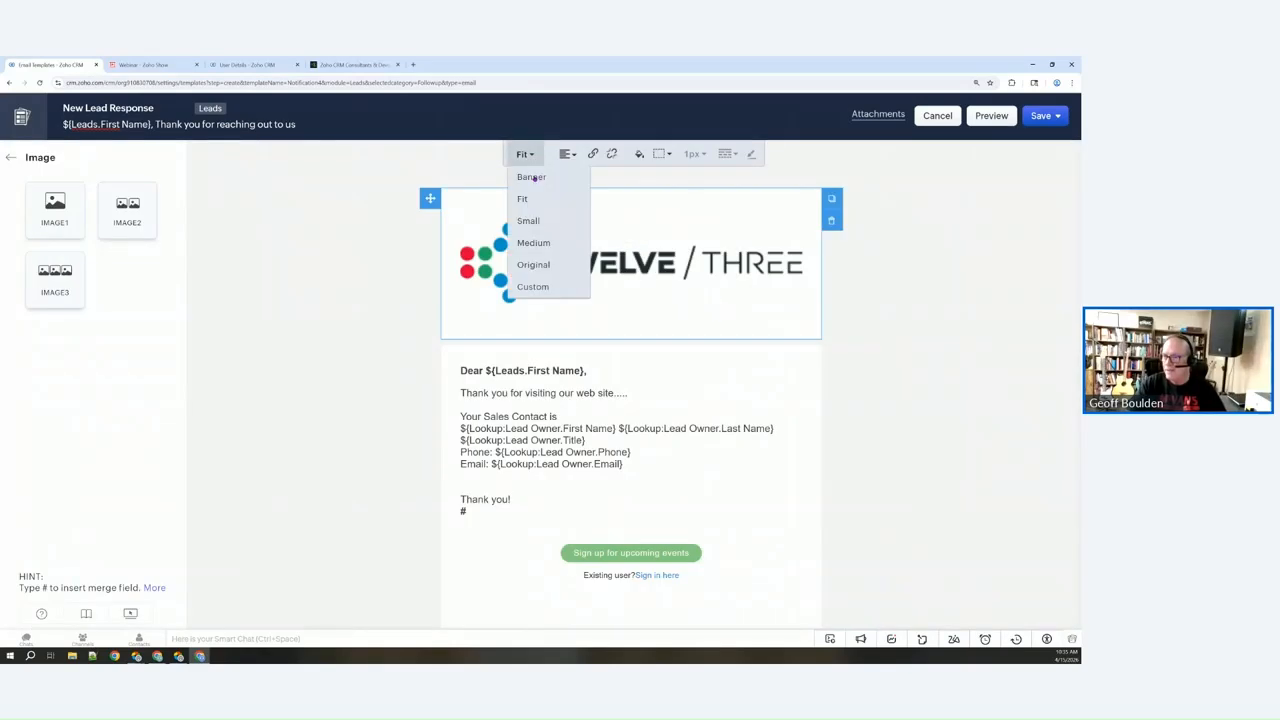
click(535, 243)
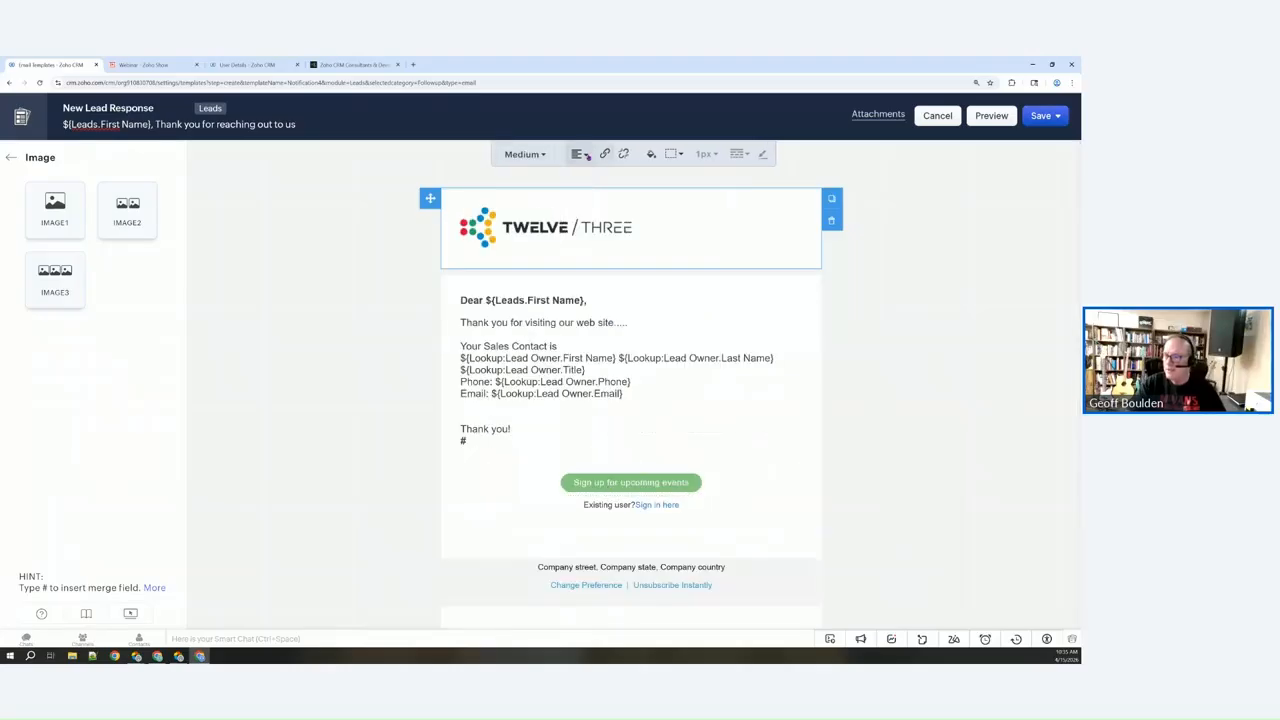
click(578, 154)
click(582, 203)
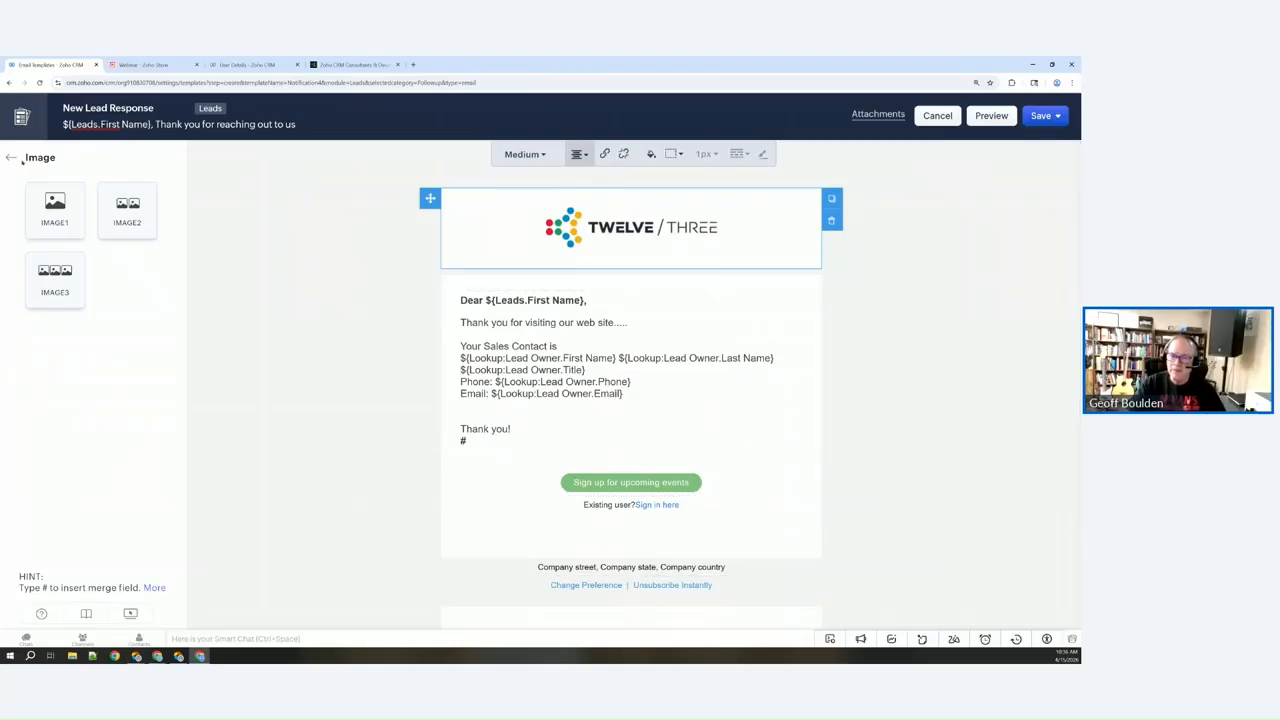
Return to the full component list and delete the stray # below "Thank you!" in the template's body text
click(12, 159)
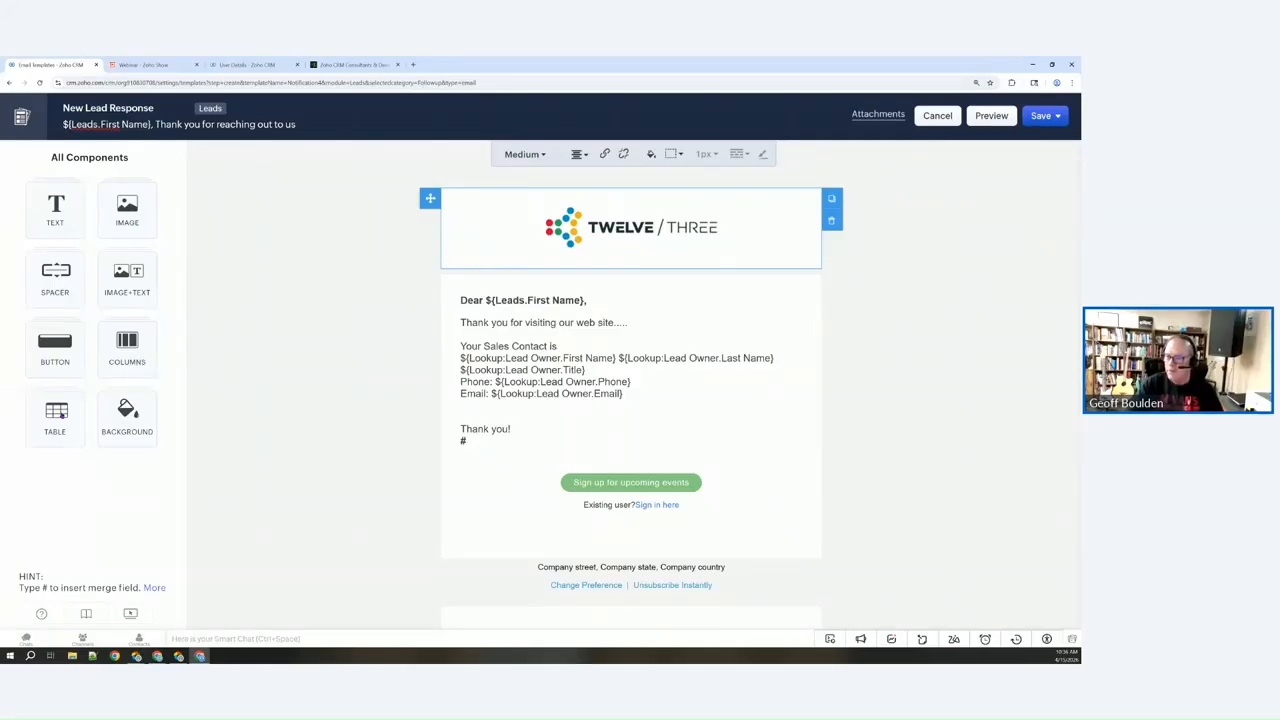
click(478, 447)
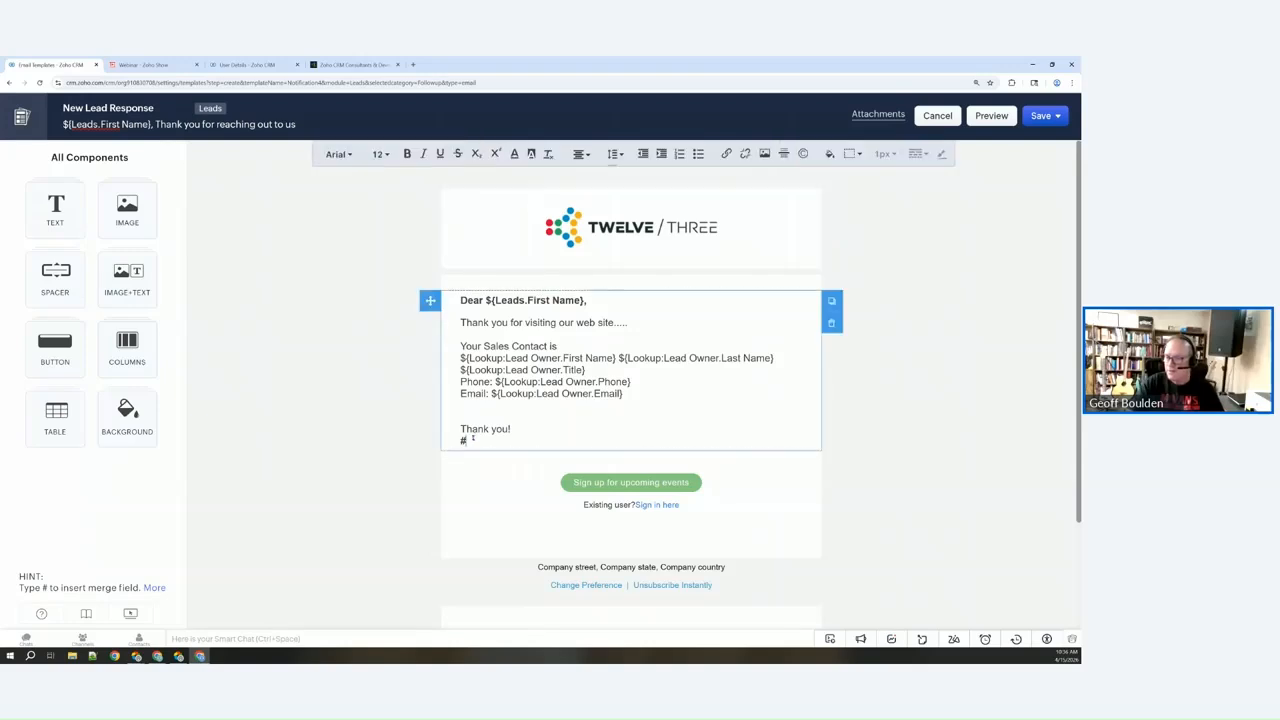
key(BackSpace)
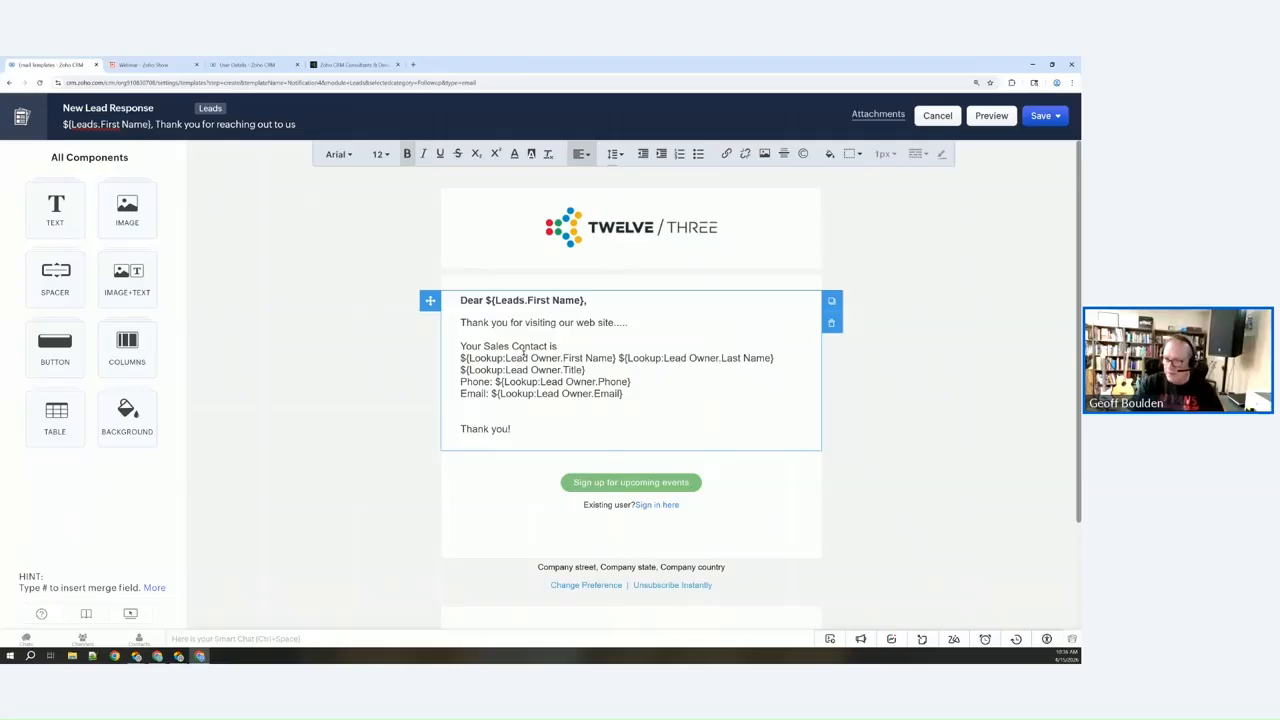
text(#)
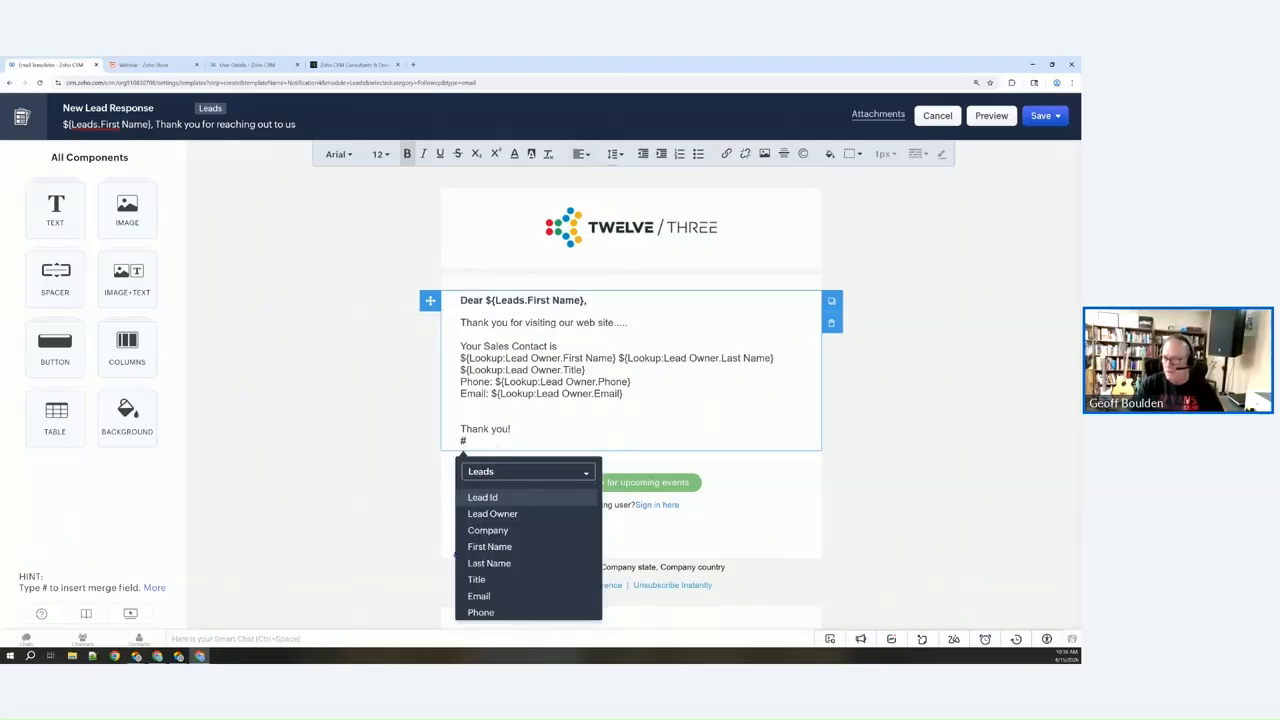
click(525, 471)
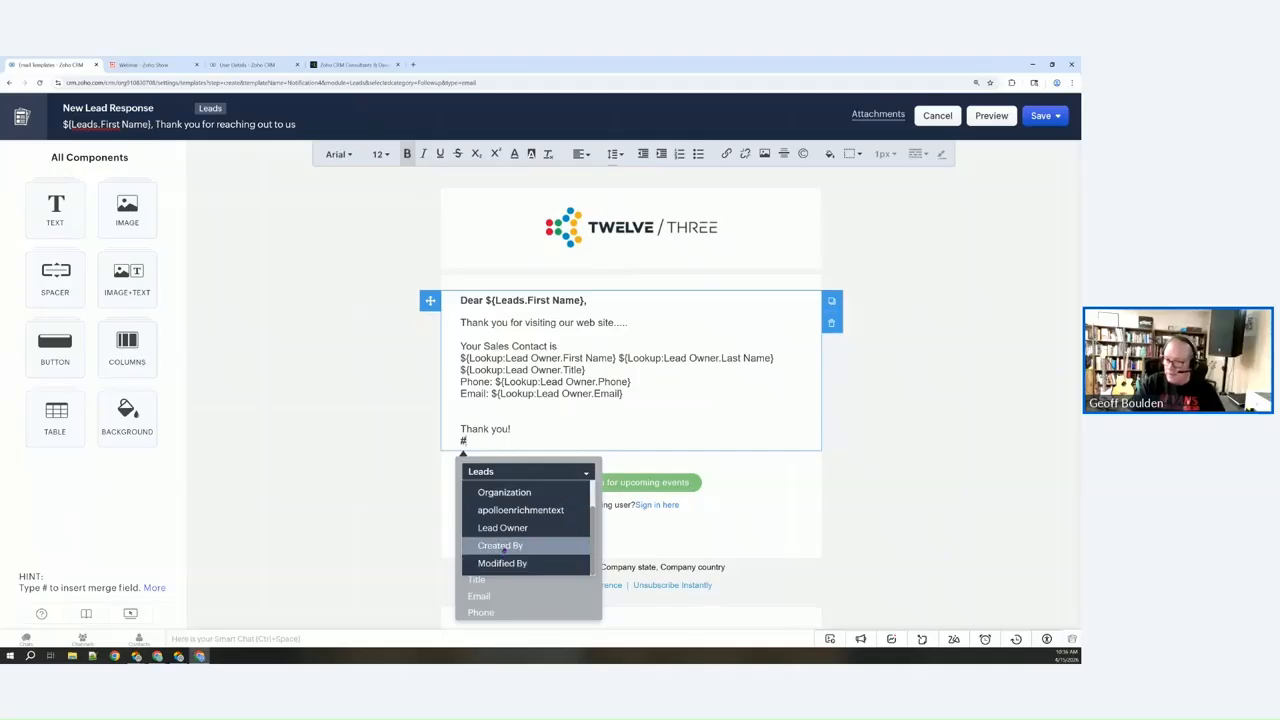
scroll(507, 560, up, 2)
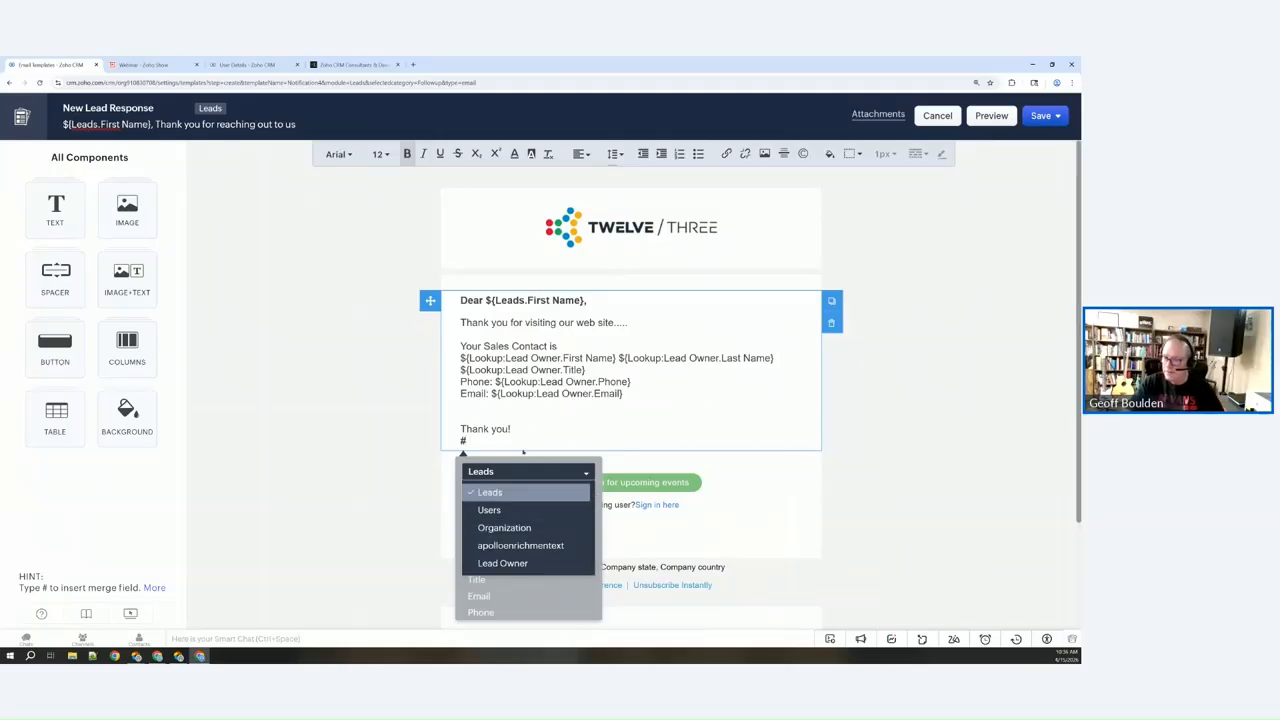
key(Escape)
key(BackSpace)
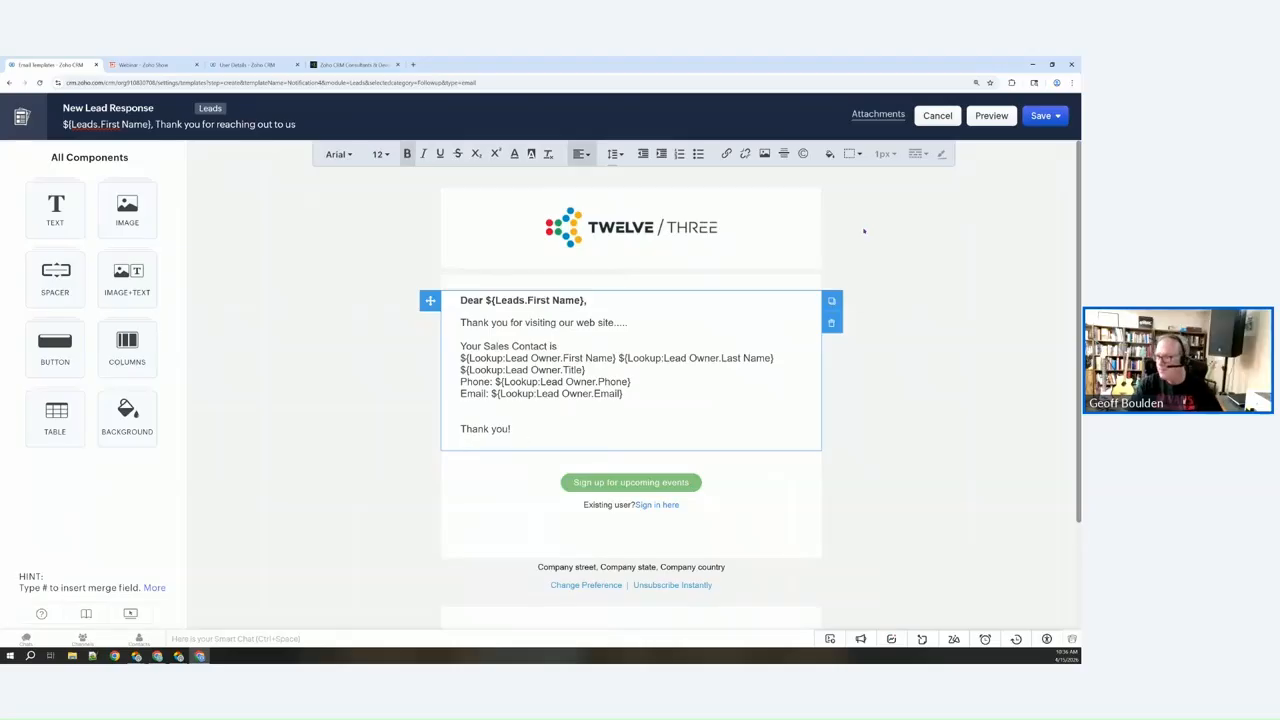
Preview the New Lead Response template in its desktop and mobile layouts and close the preview
click(992, 116)
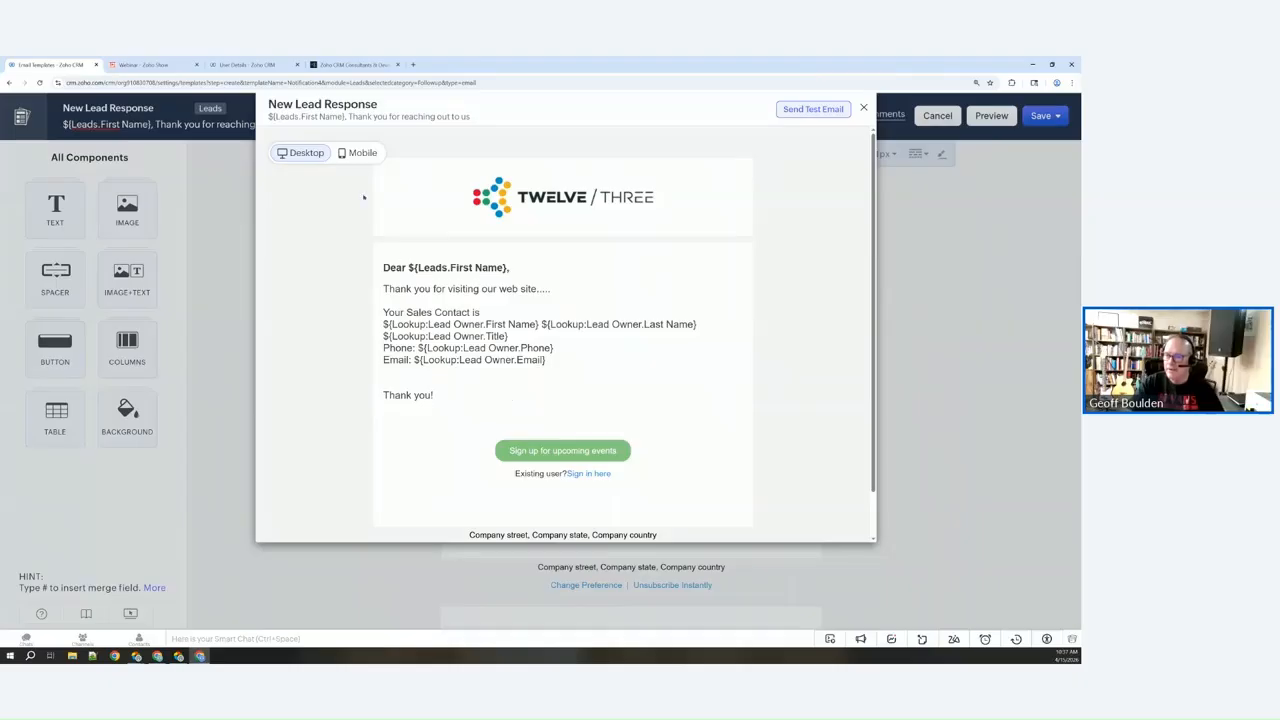
click(360, 154)
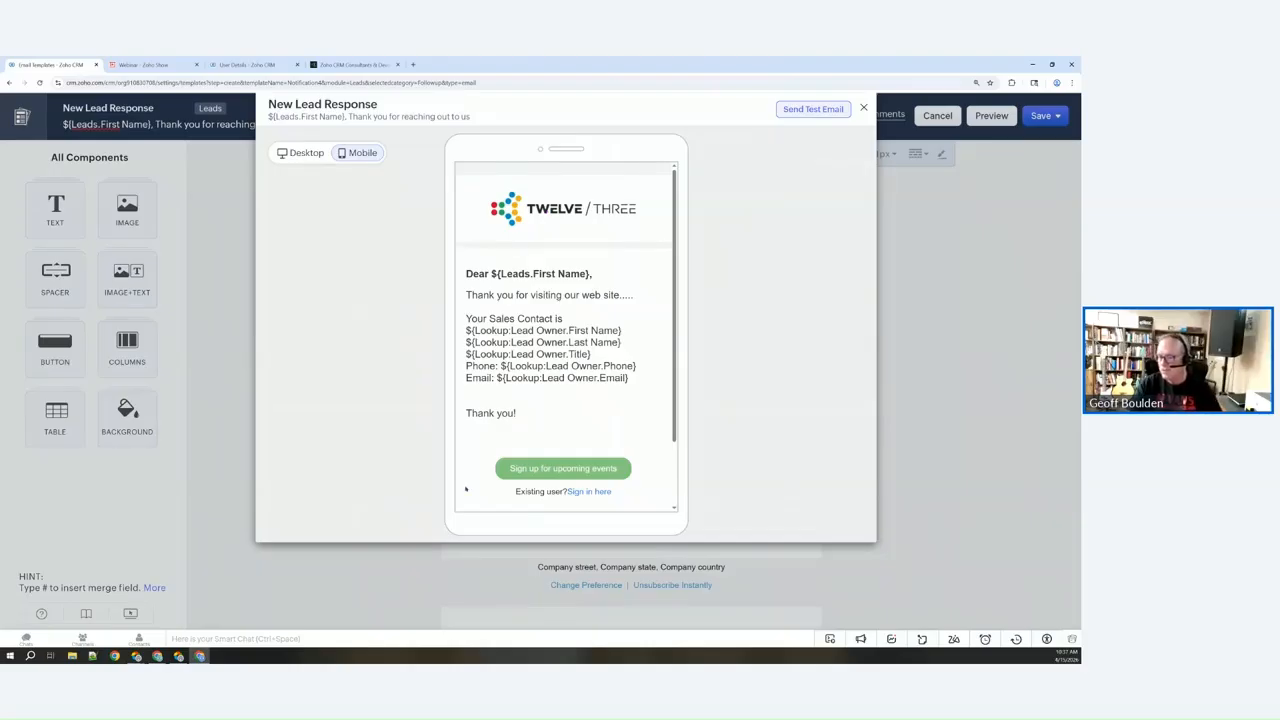
click(301, 152)
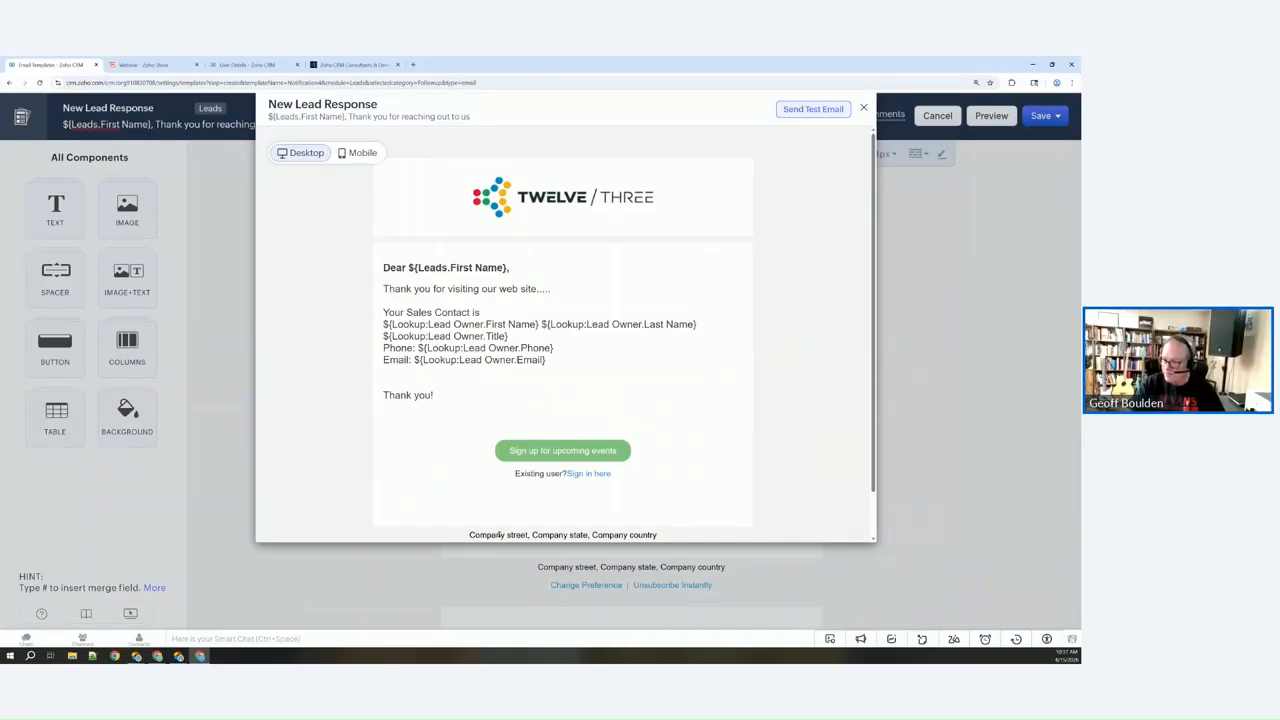
click(864, 108)
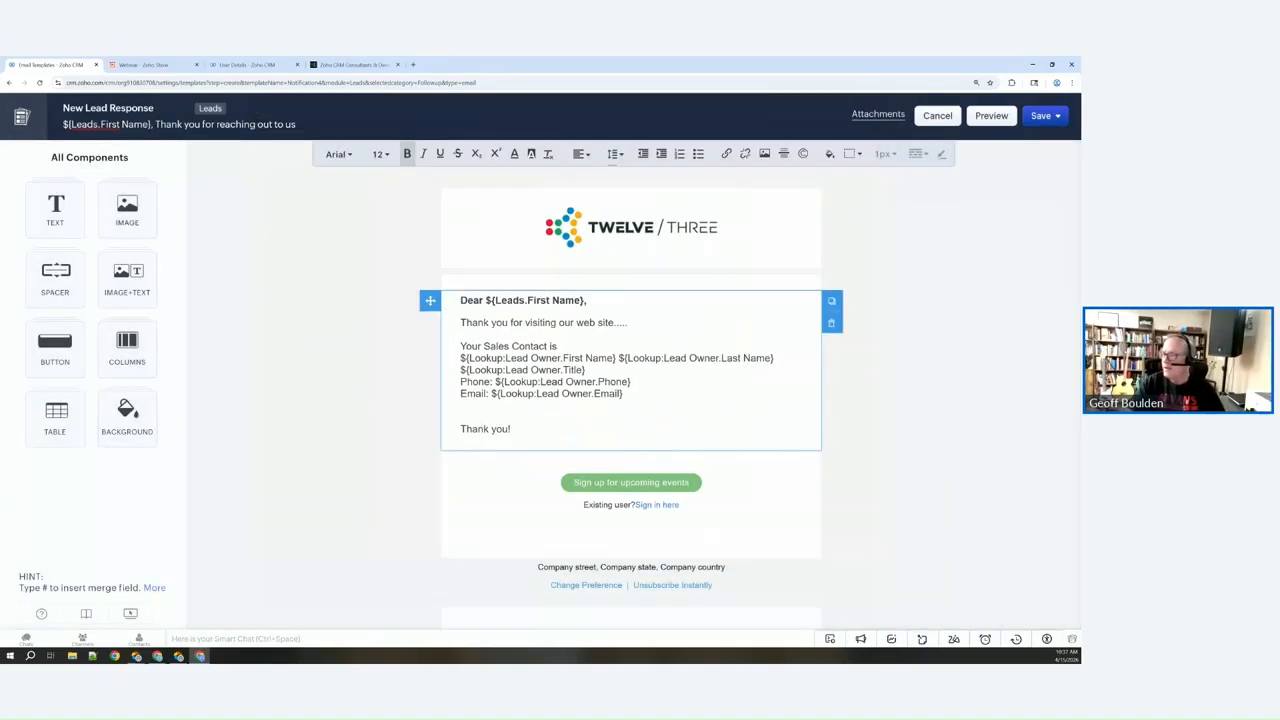
Start saving the template immediately, not as a draft, into a new folder named "Lead Reply Templates"
click(1046, 116)
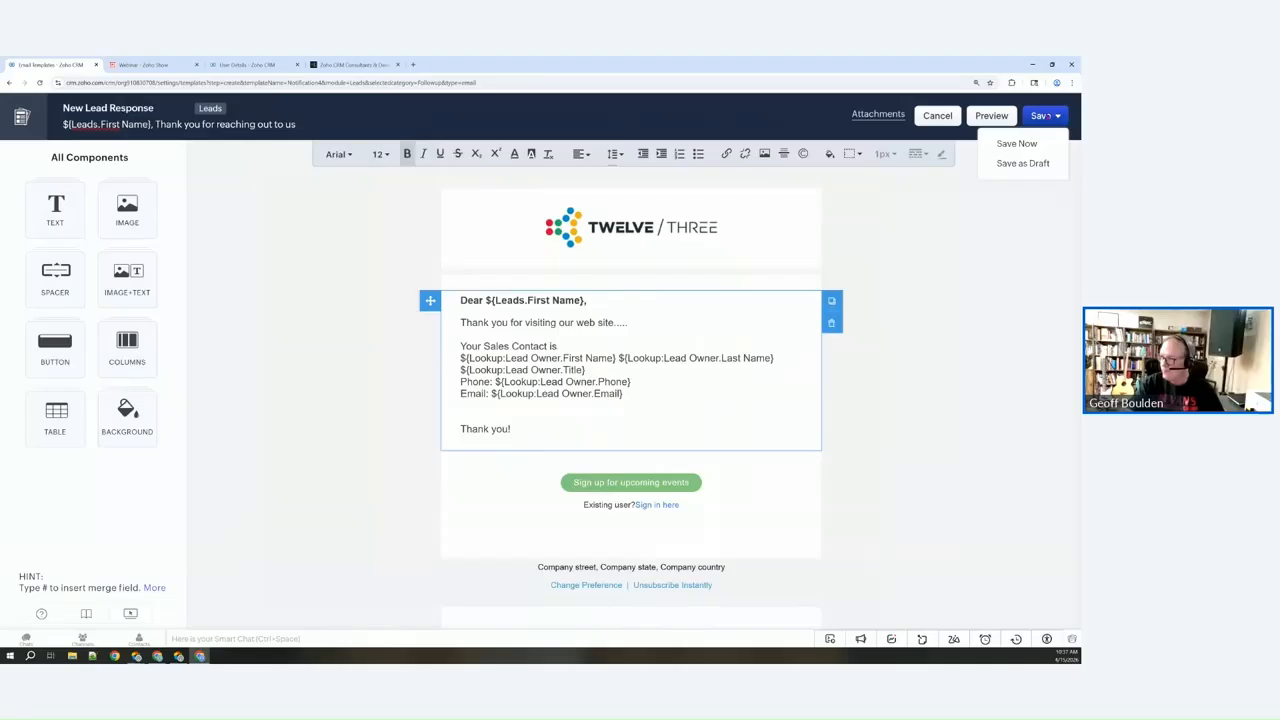
click(1031, 145)
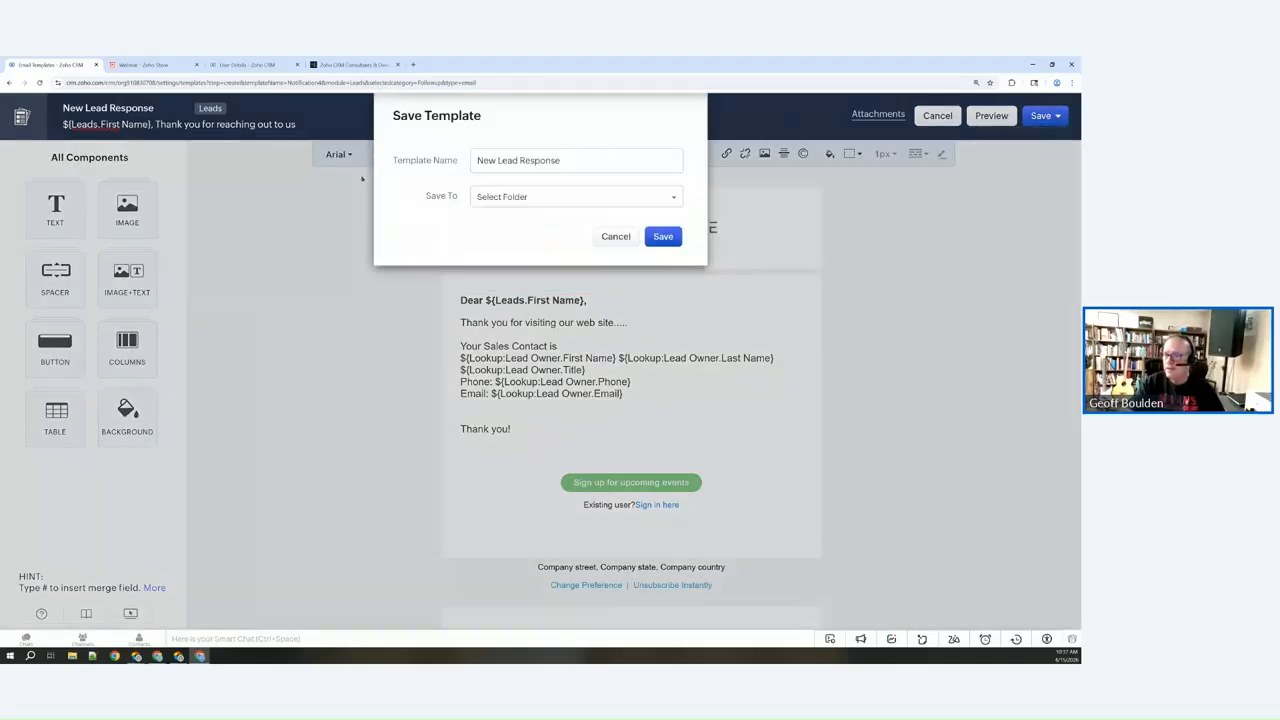
click(483, 199)
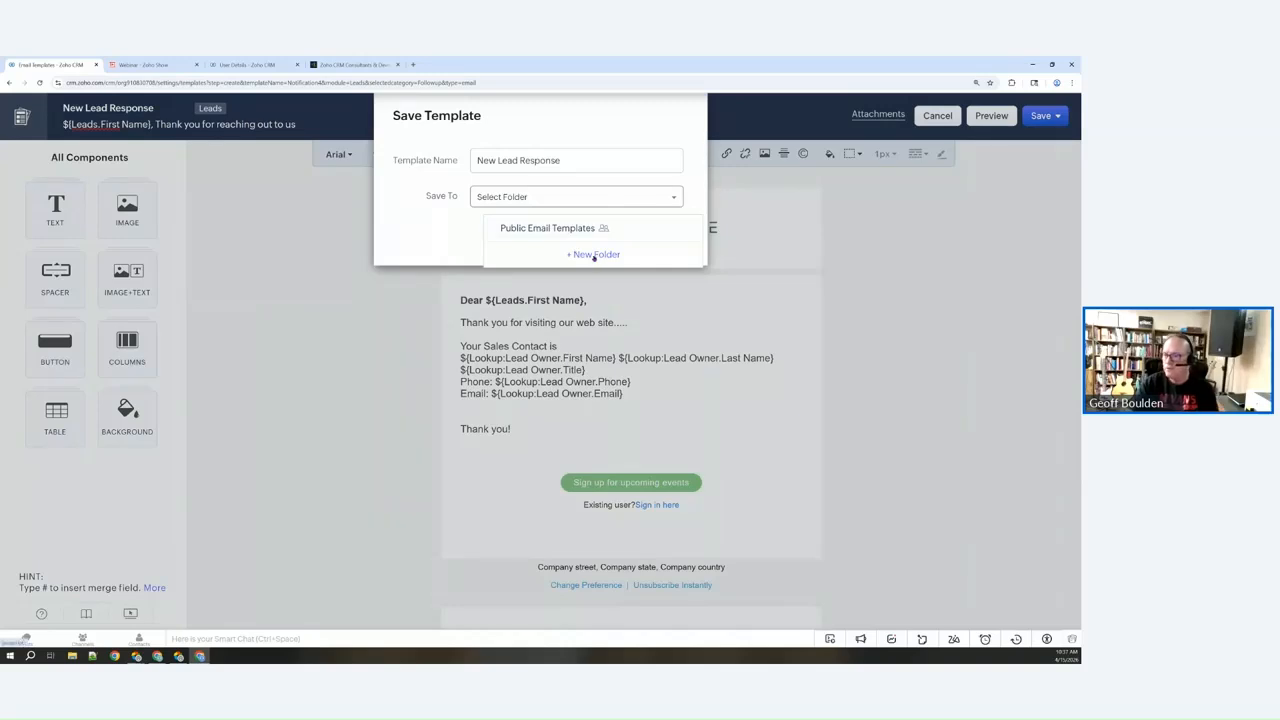
click(593, 254)
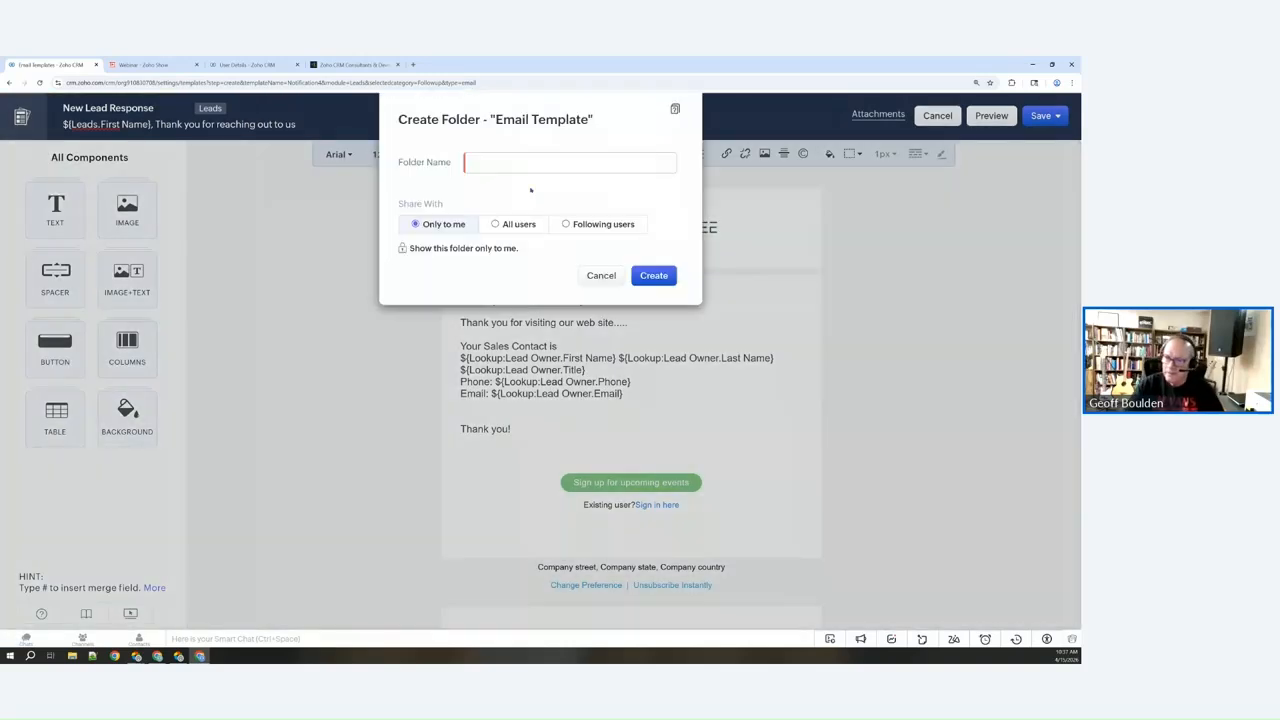
text(Lead R)
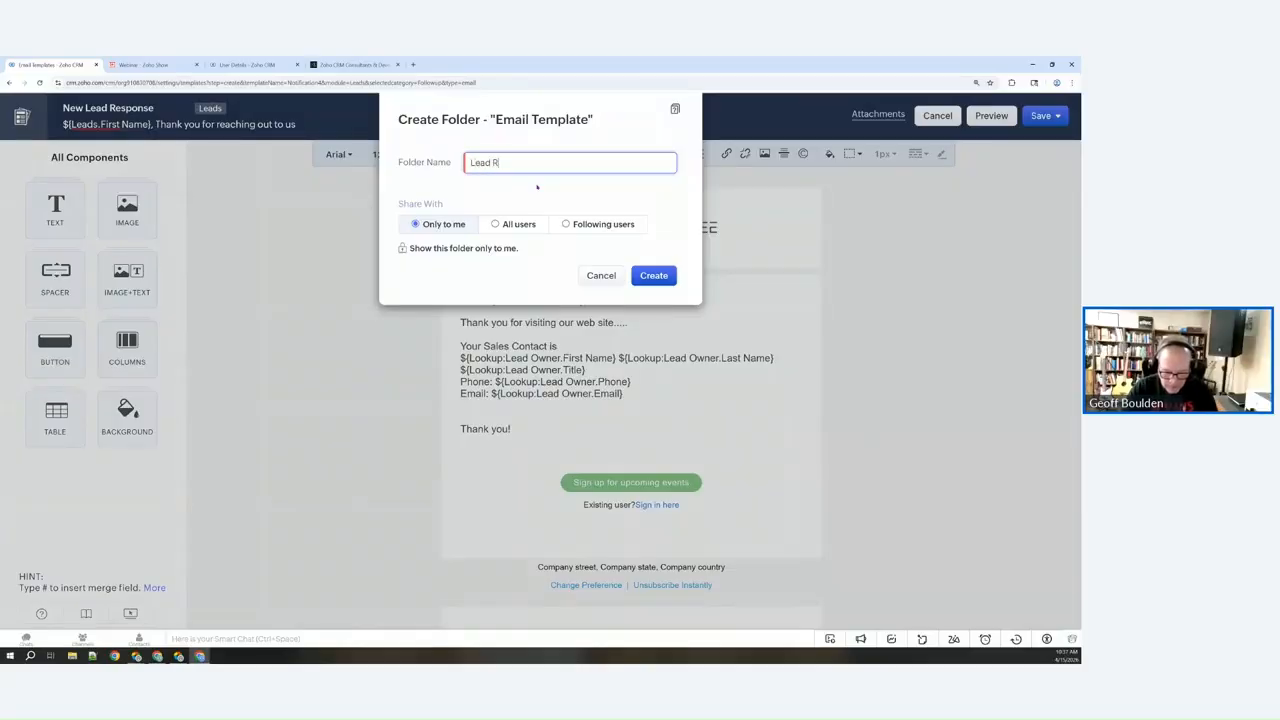
text(eply)
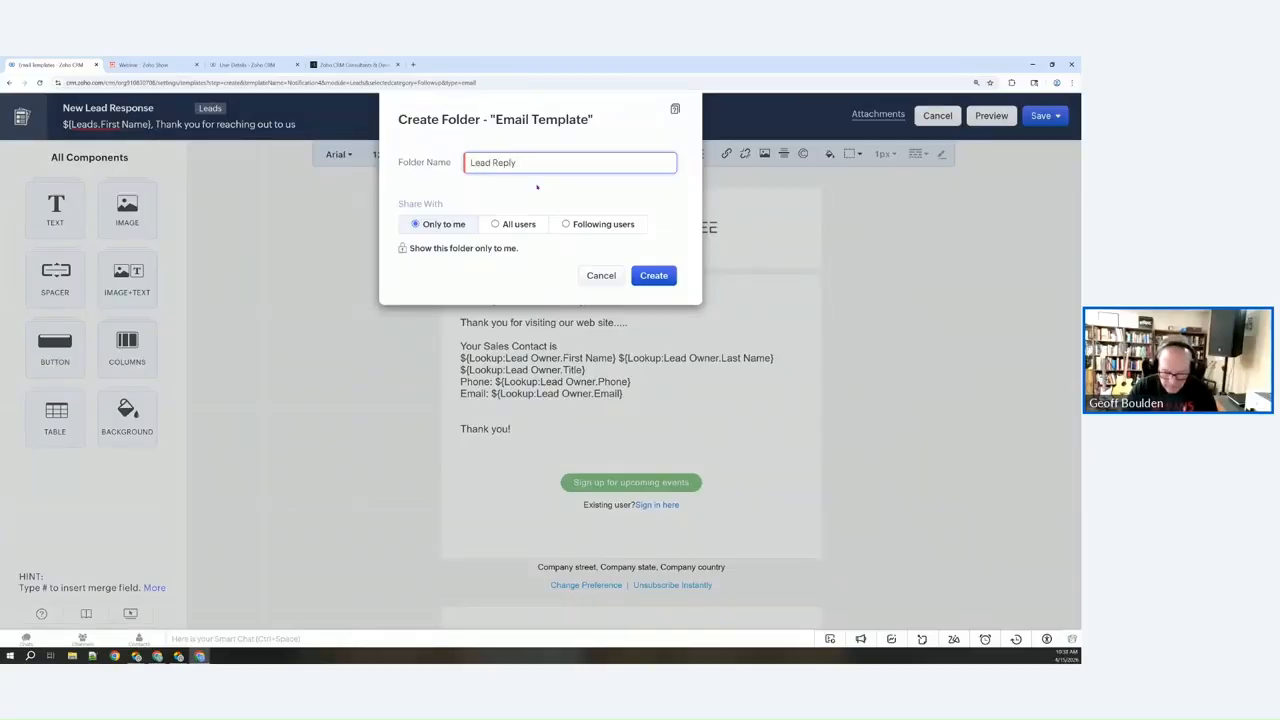
text( Templates)
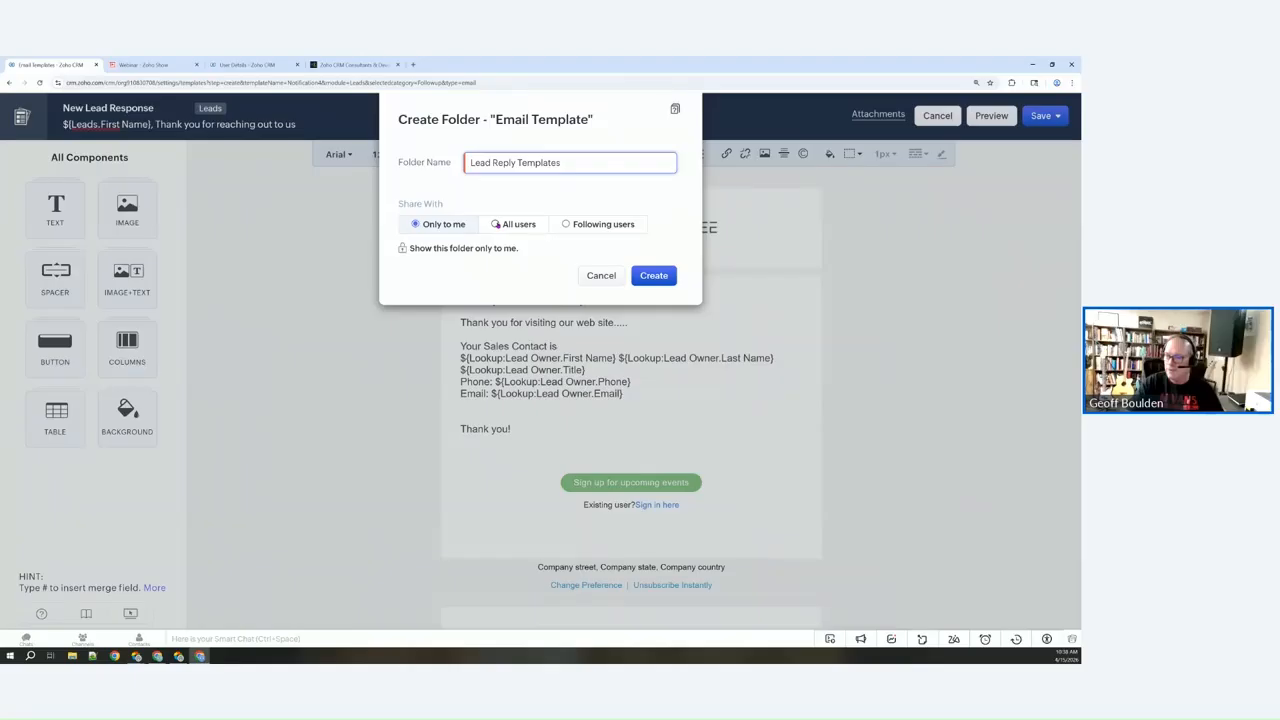
Share the new template folder with all users, create it, and save the template into it
click(565, 224)
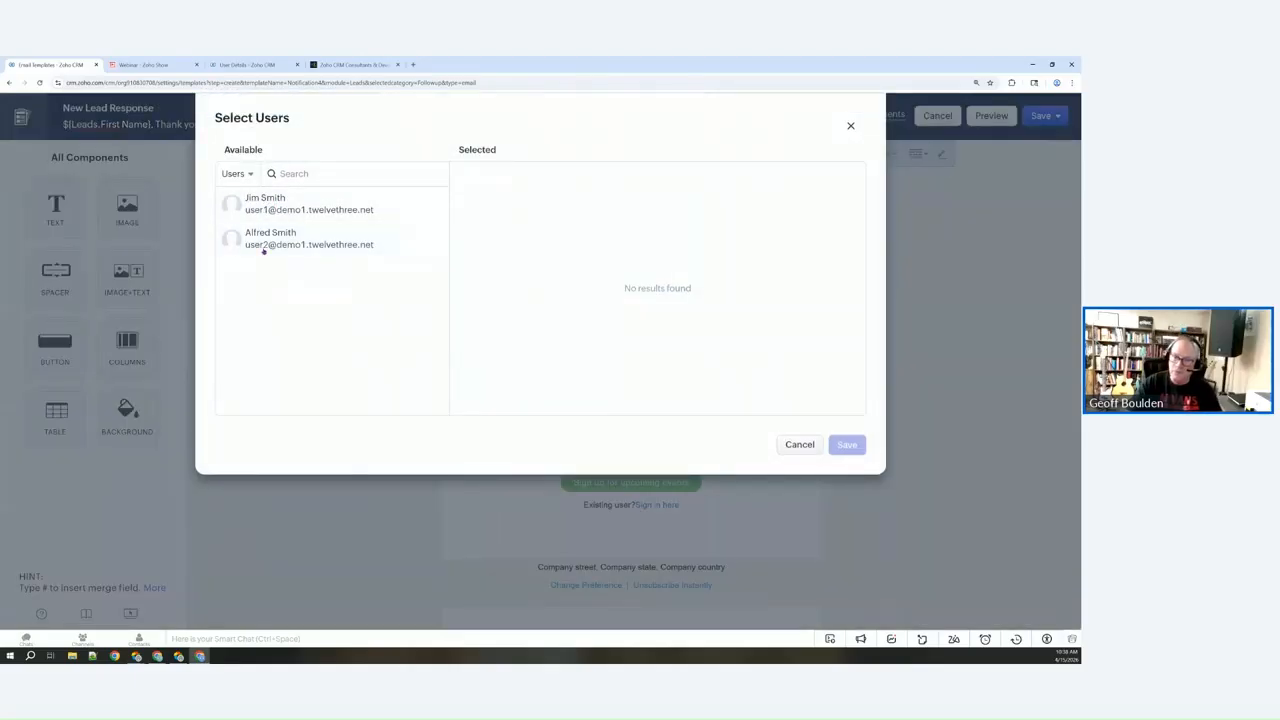
click(799, 446)
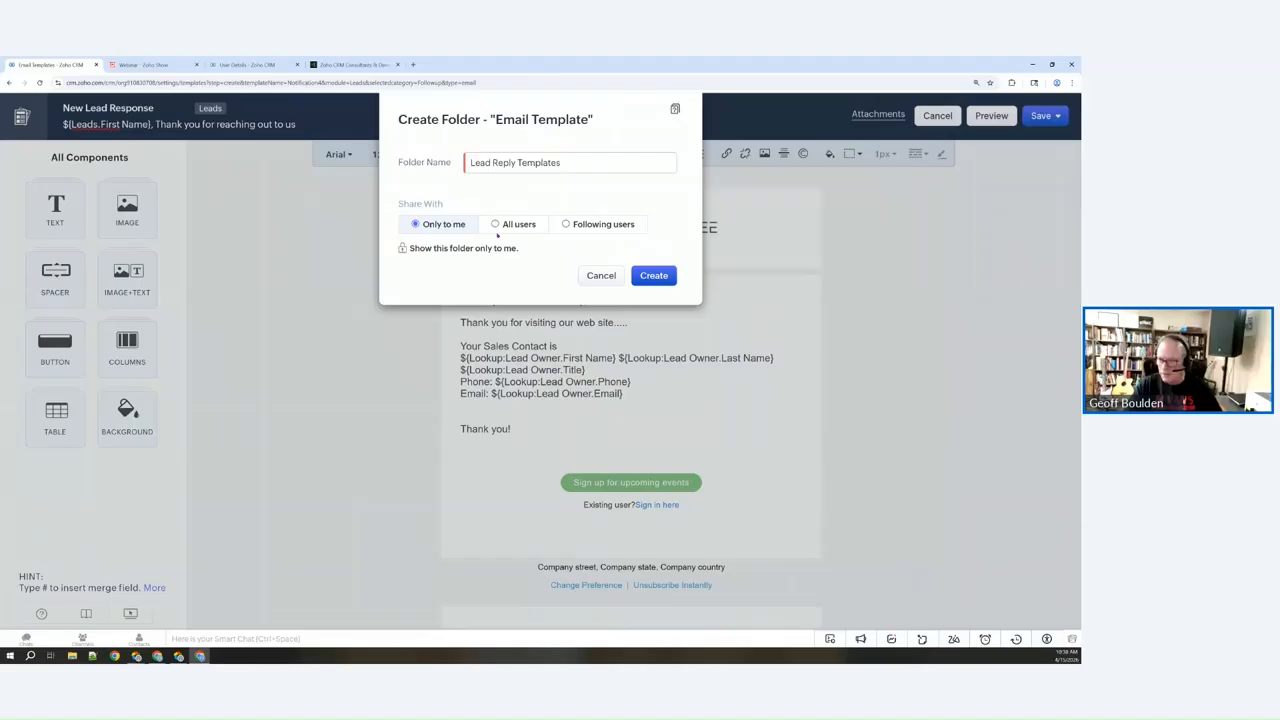
click(496, 224)
click(662, 281)
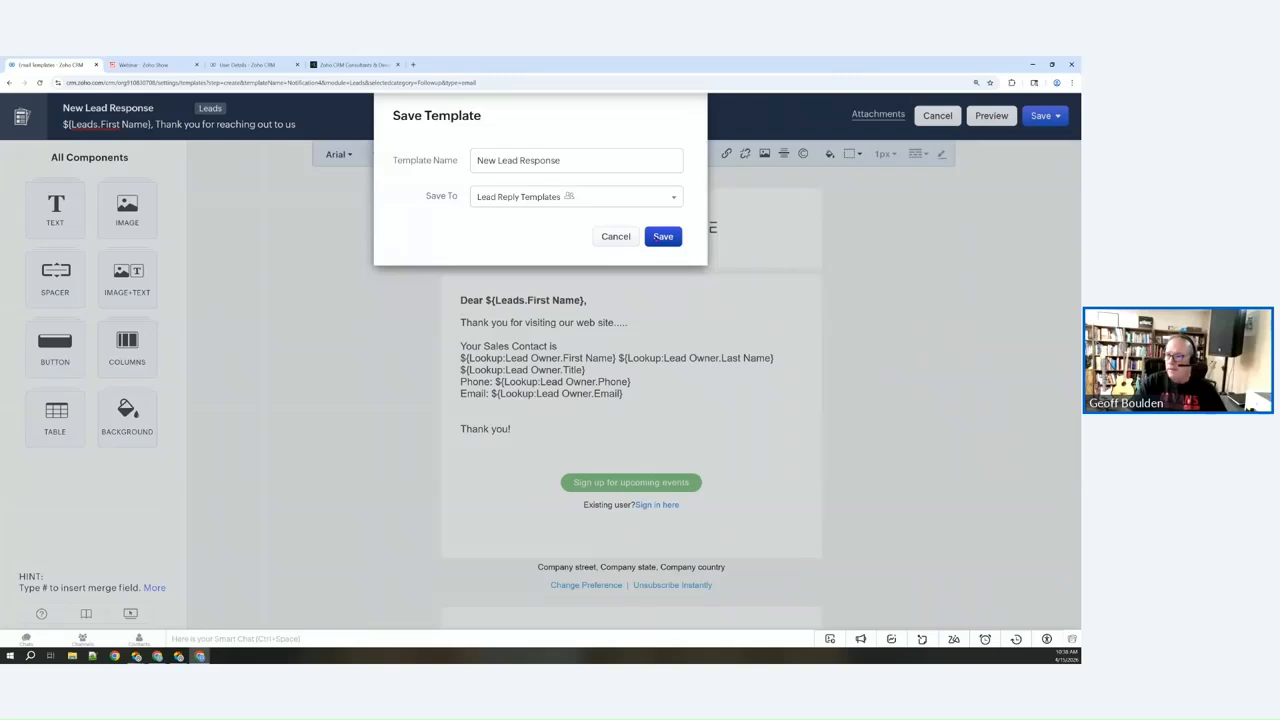
click(663, 236)
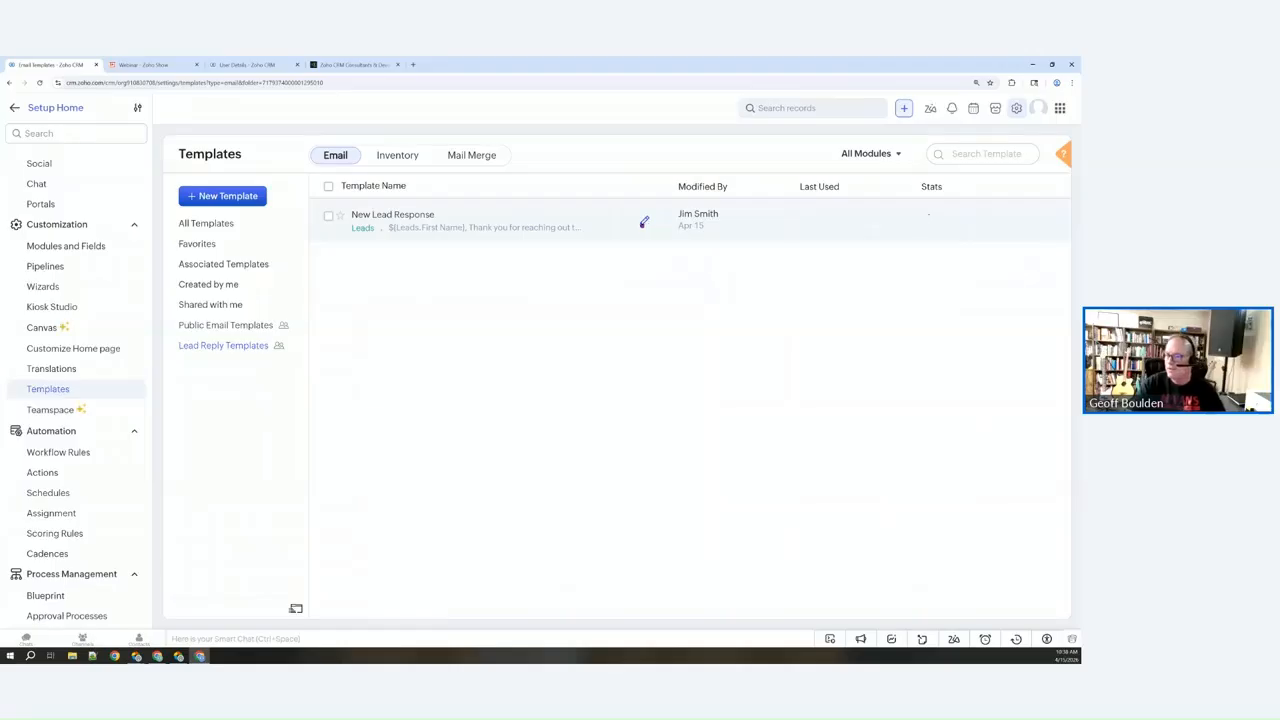
Open the saved New Lead Response template, review its preview and analytics, and close it
click(644, 221)
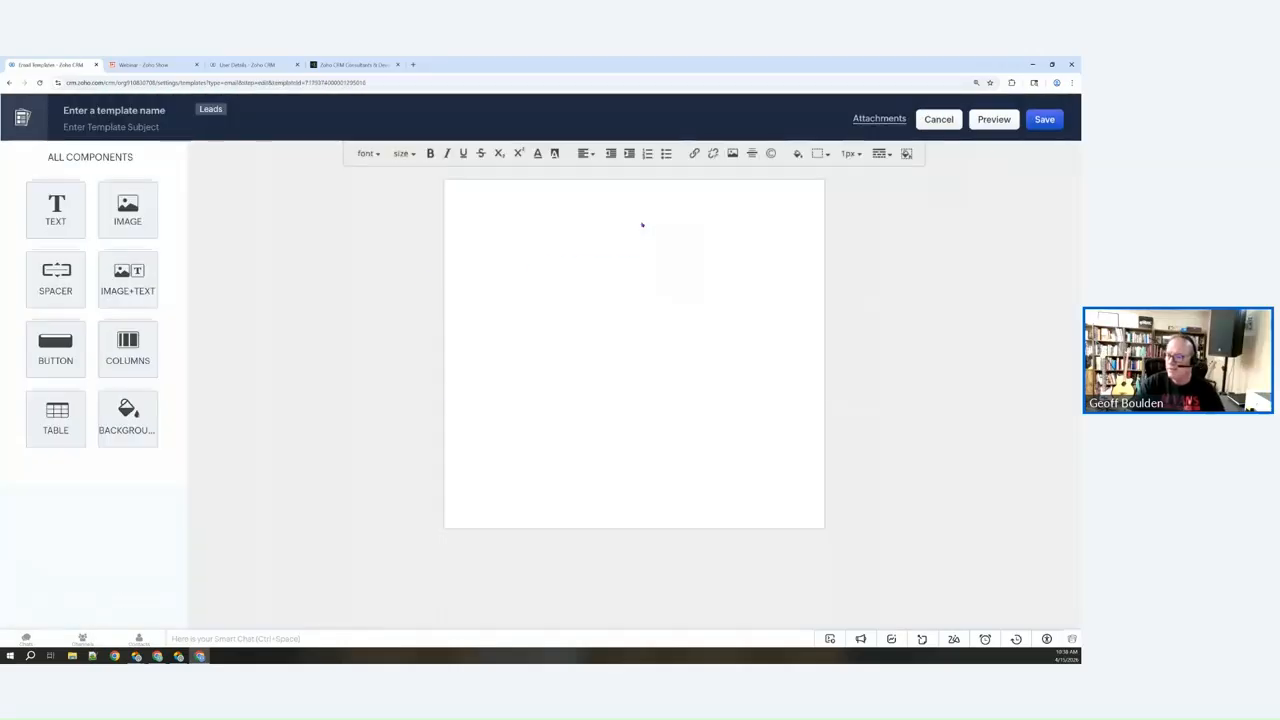
click(939, 119)
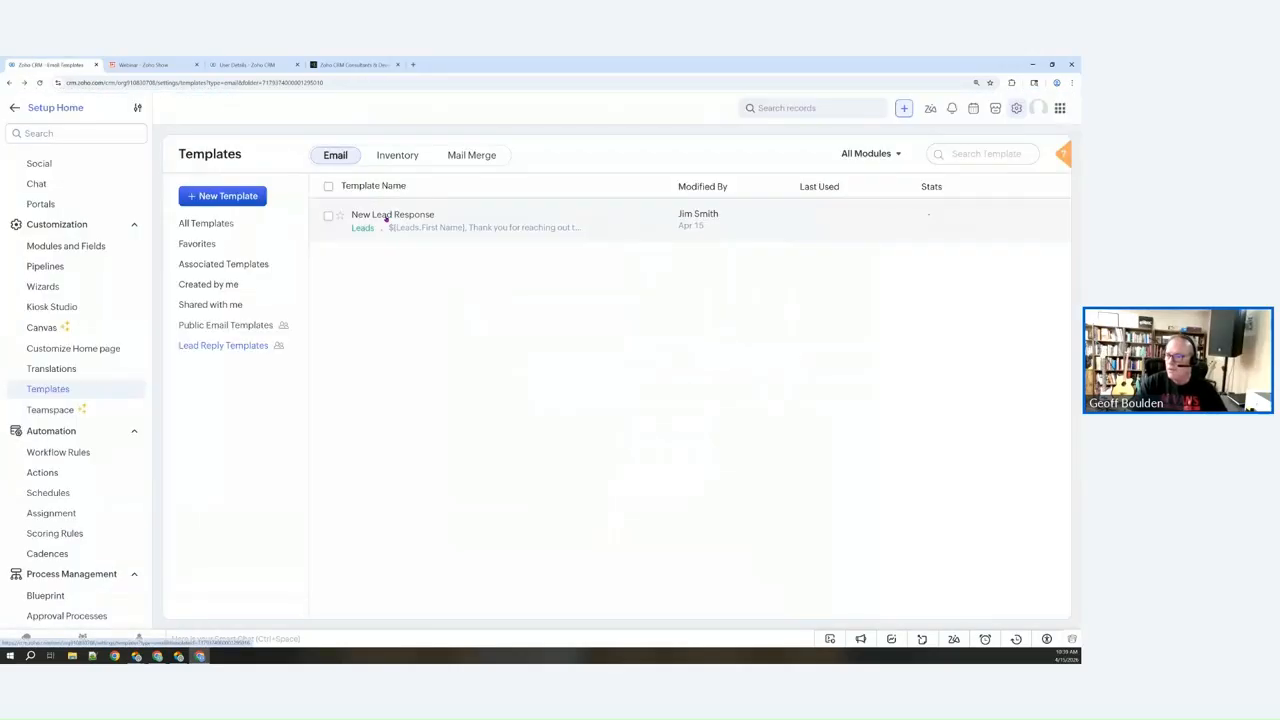
click(383, 216)
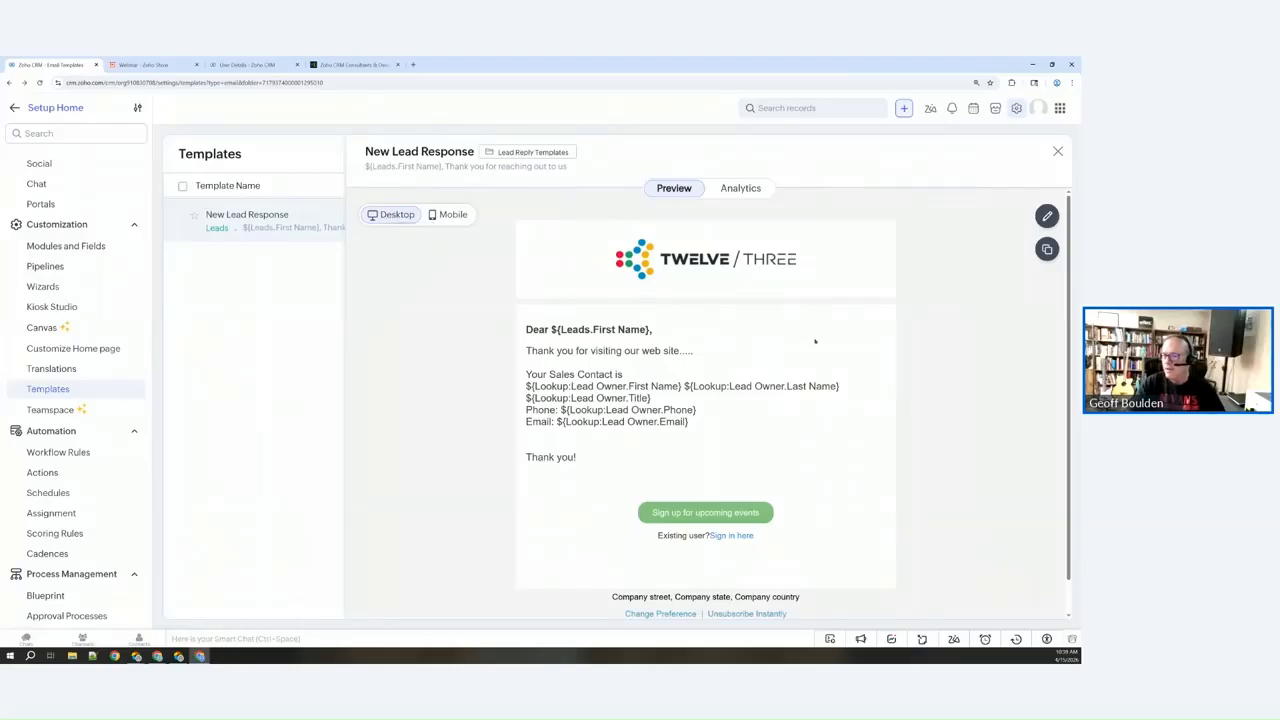
click(743, 189)
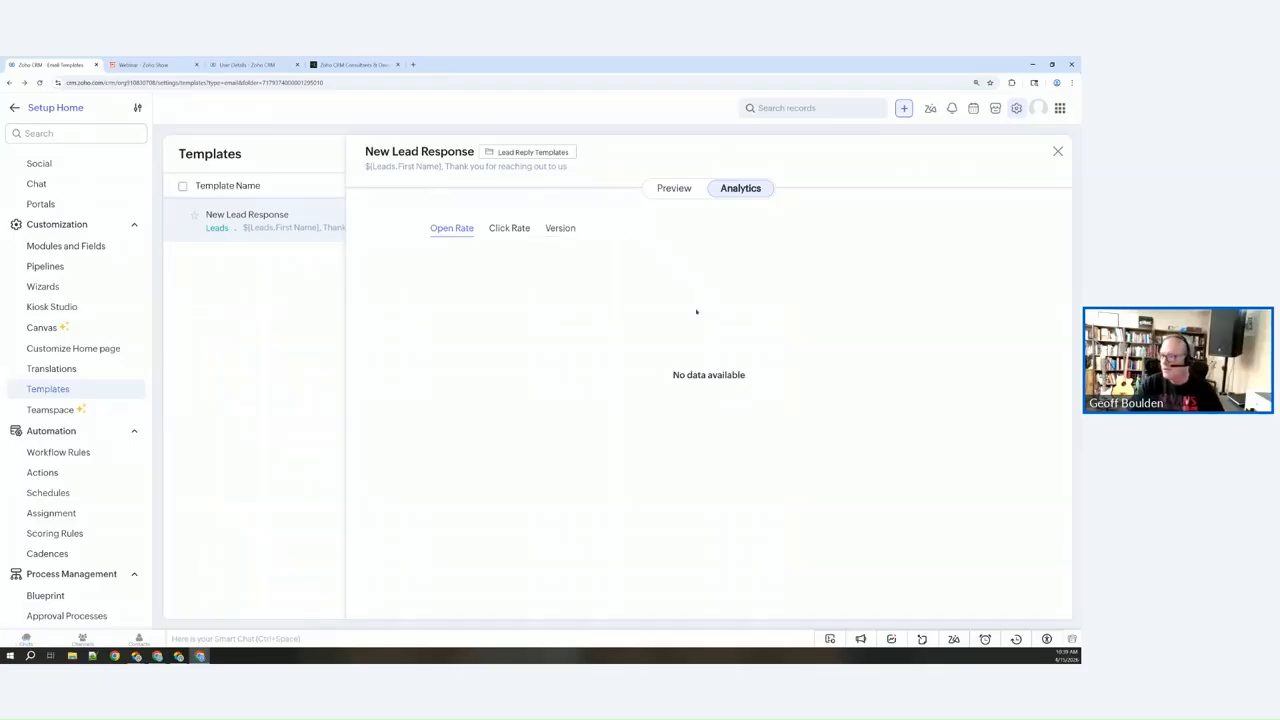
click(675, 189)
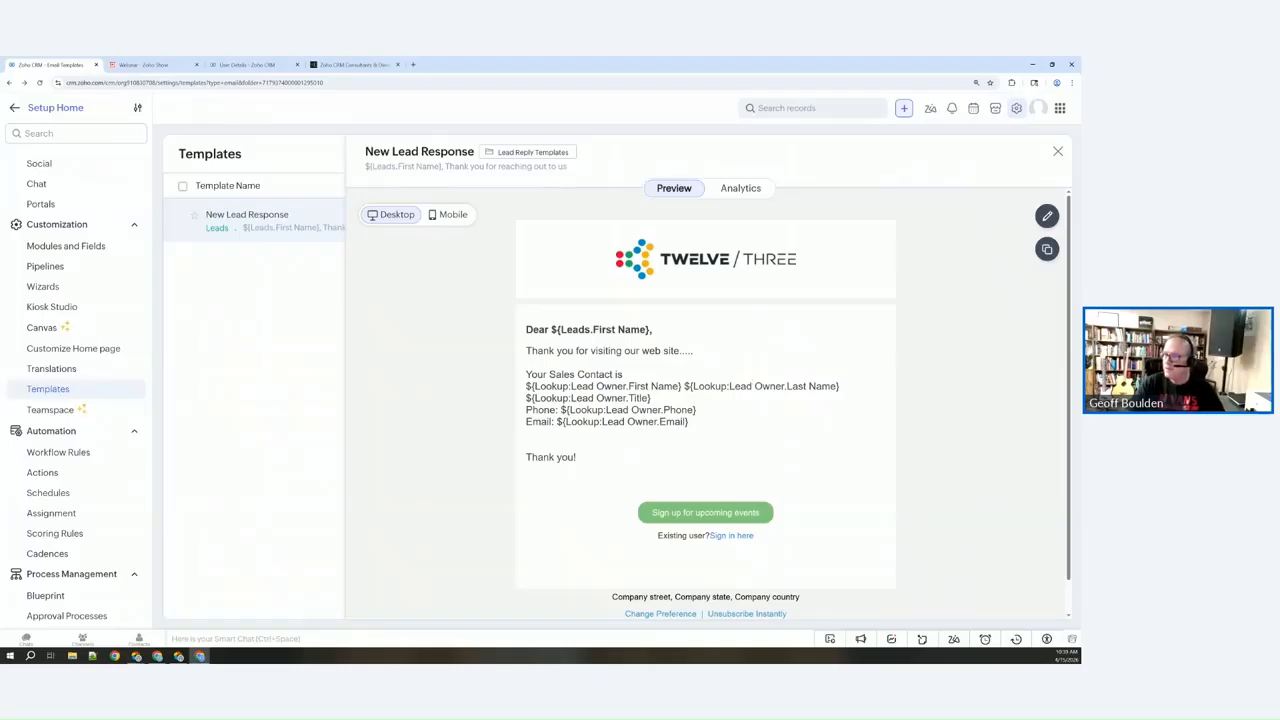
click(1057, 151)
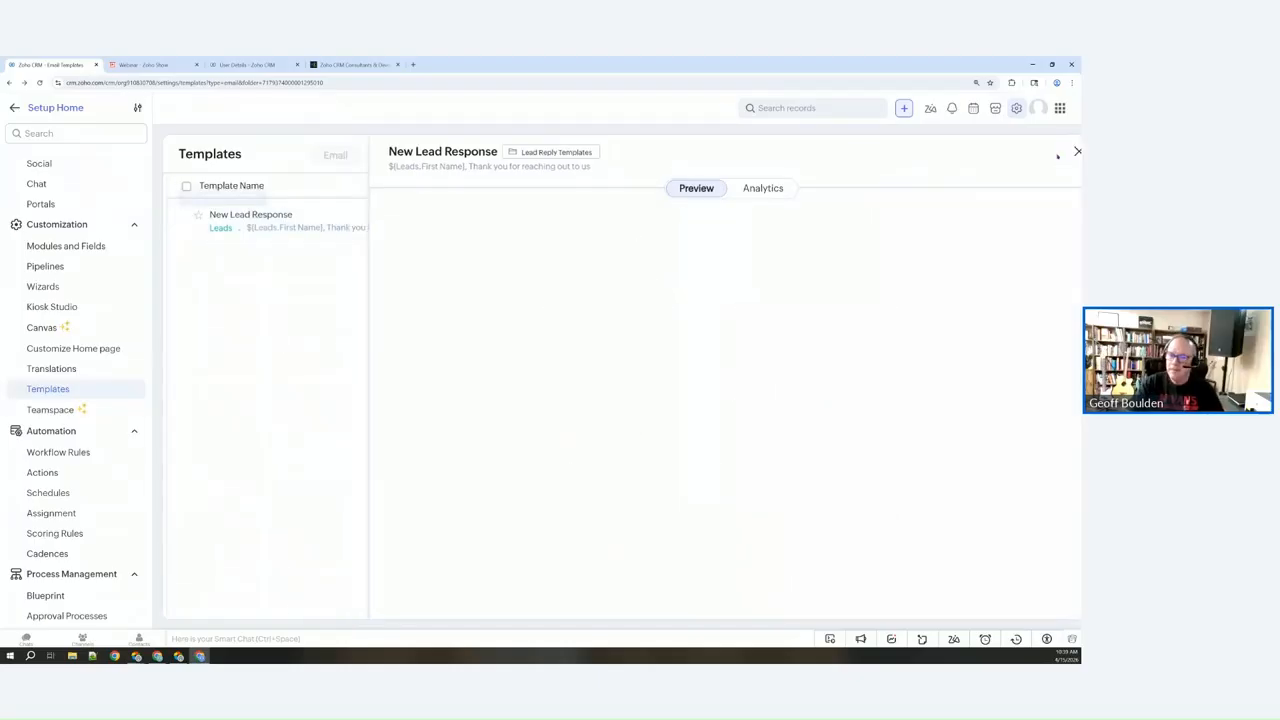
Leave setup, open the Rangoni Of Florence sample lead from the Leads module, and start a new email to that lead
click(35, 107)
click(20, 106)
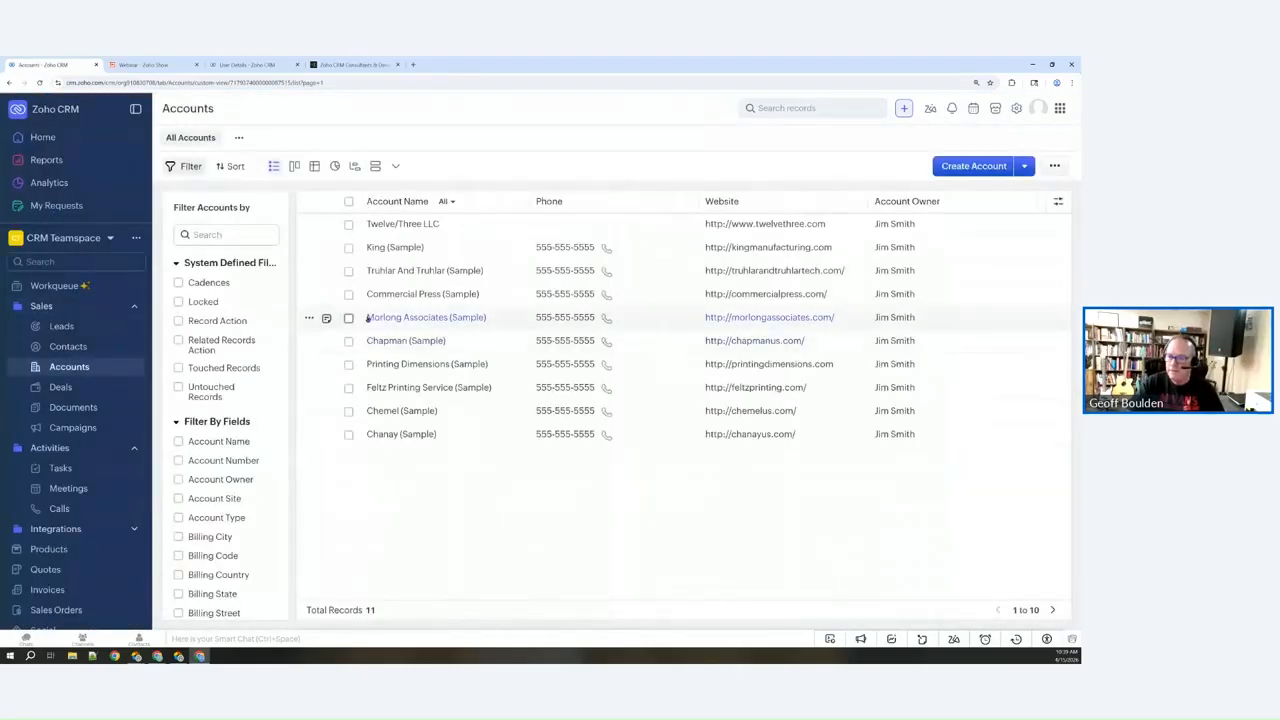
click(57, 326)
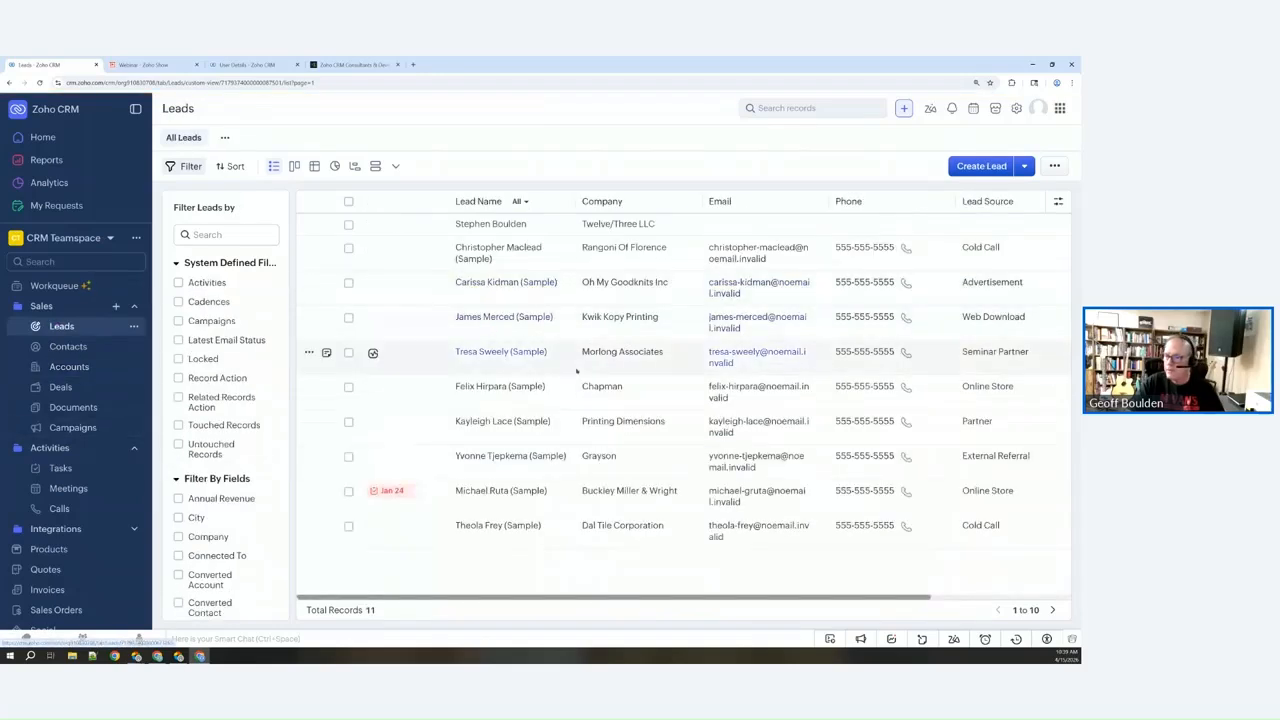
click(478, 250)
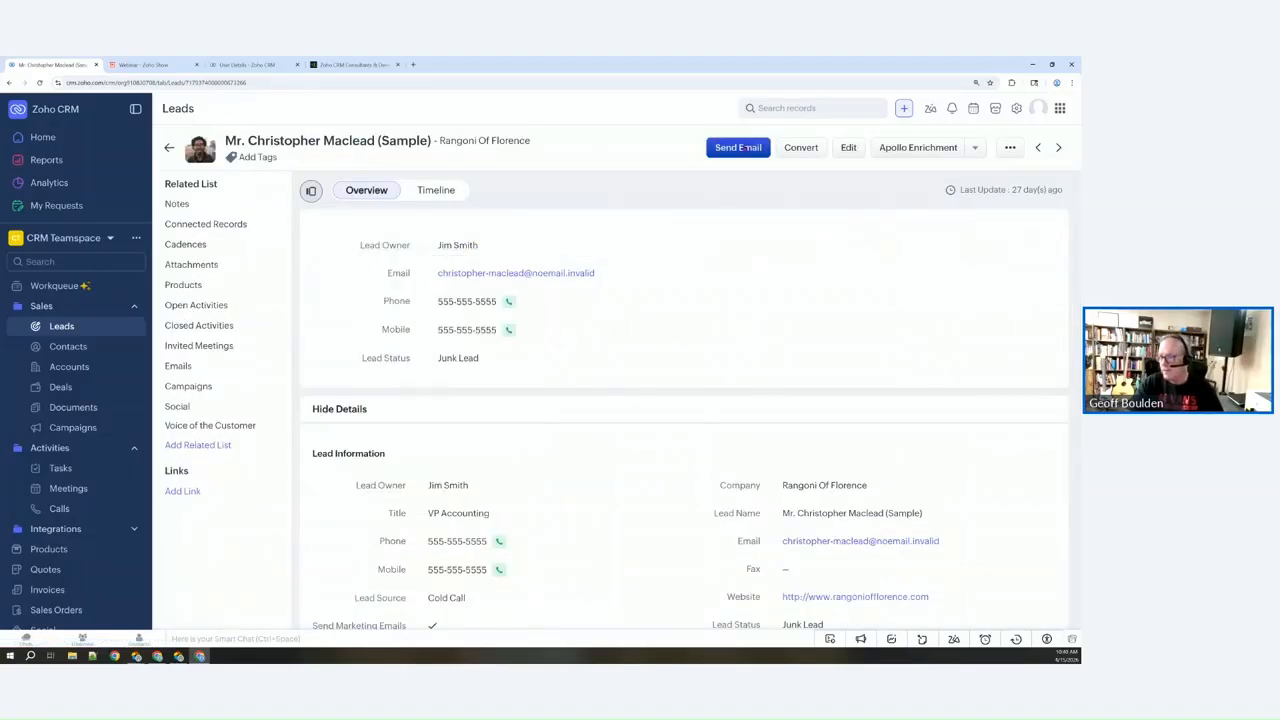
click(748, 148)
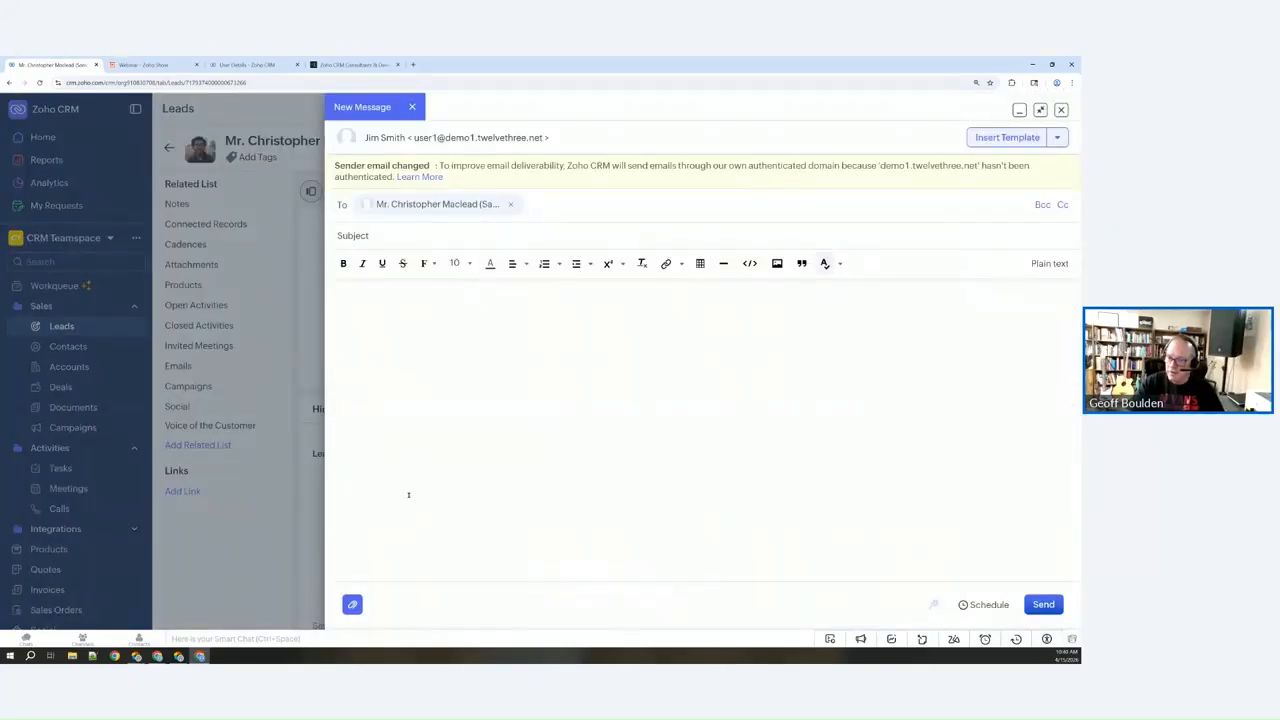
Insert the New Lead Response template into the email, review the merged content, and close the message without sending
click(1020, 138)
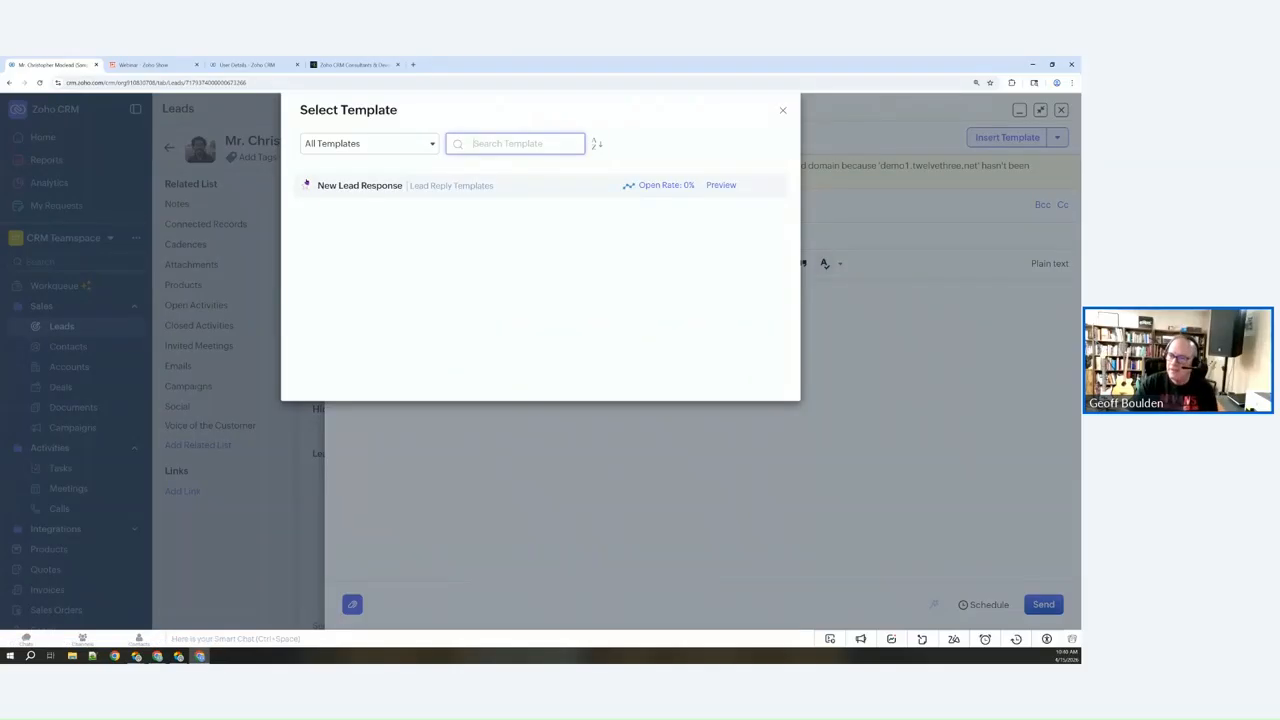
click(354, 186)
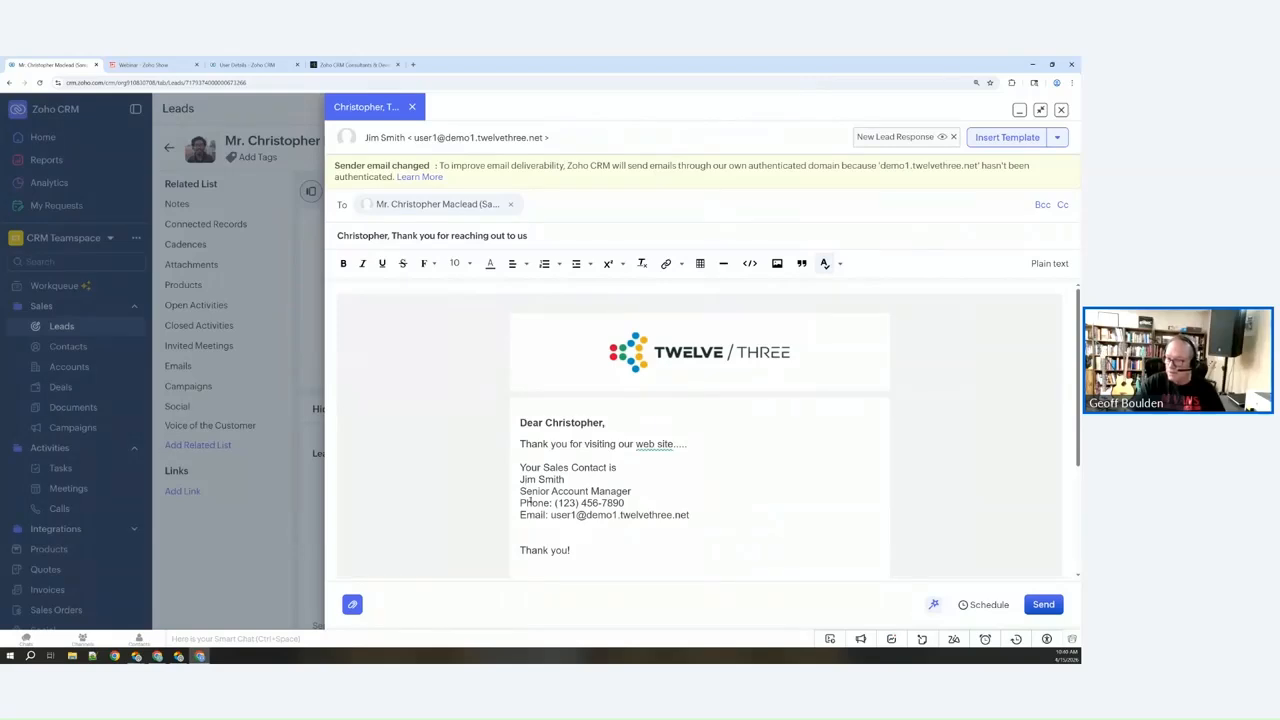
scroll(590, 460, down, 3)
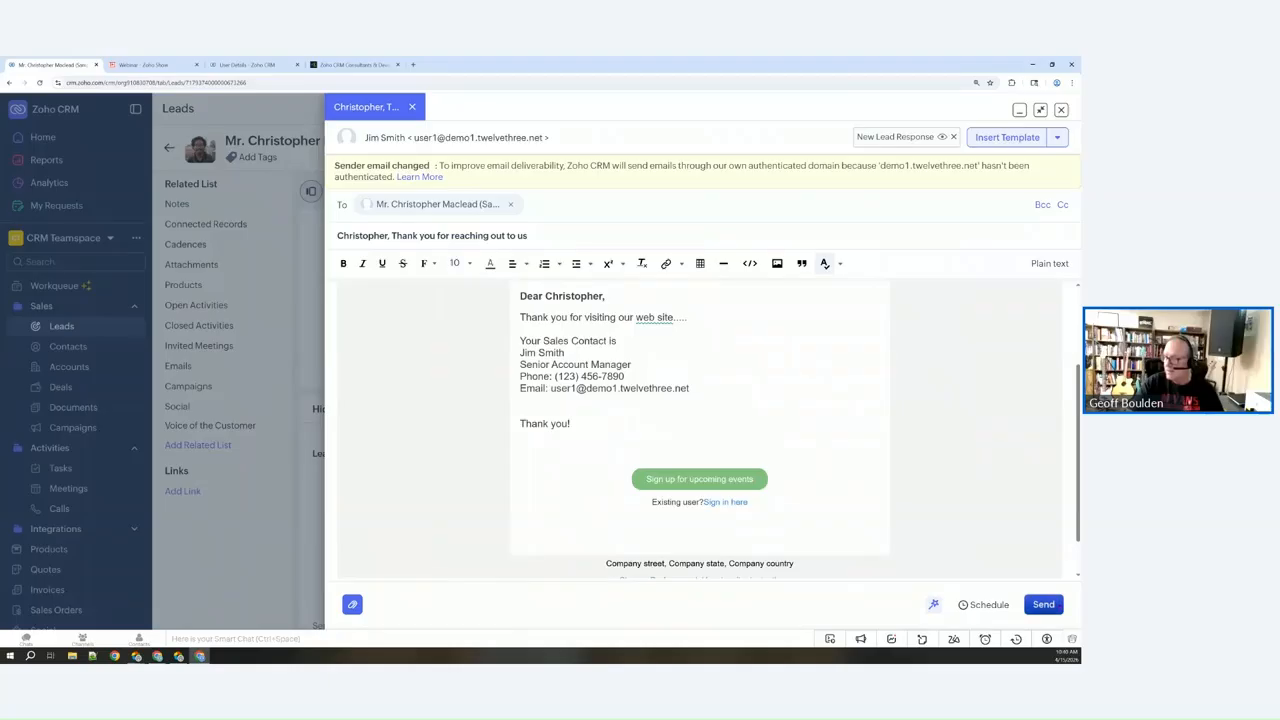
scroll(700, 460, up, 3)
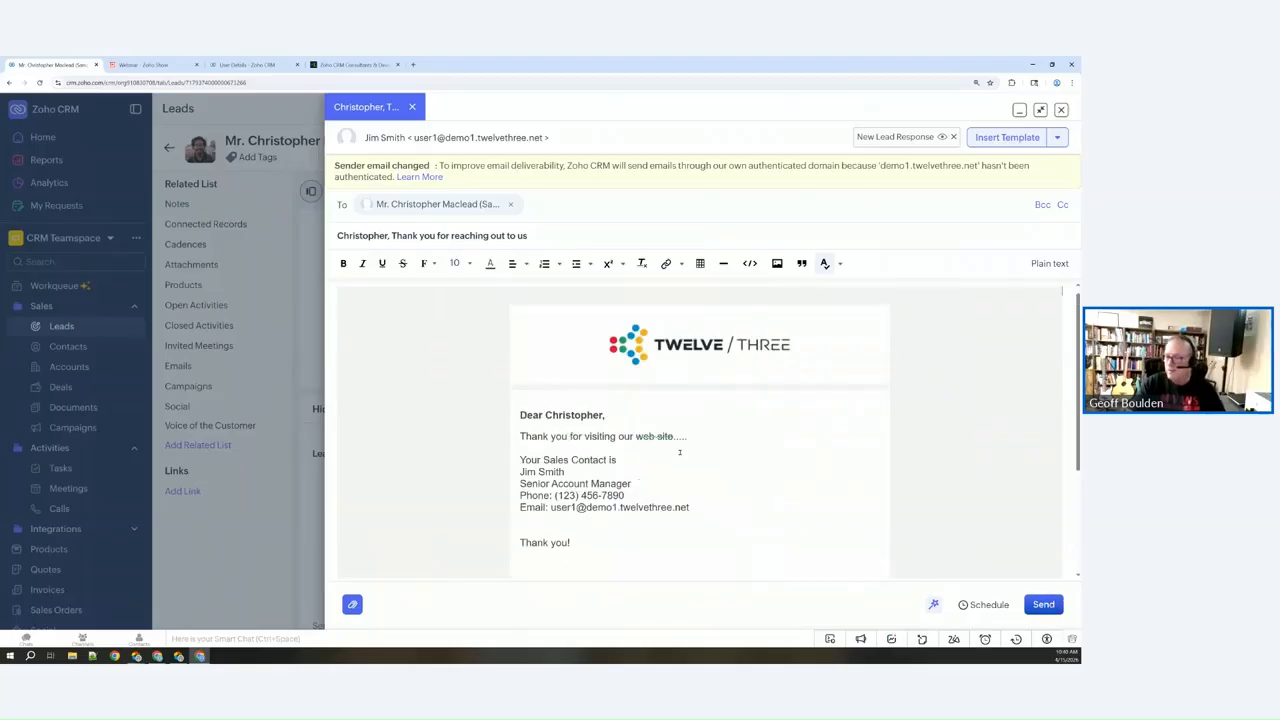
click(1061, 110)
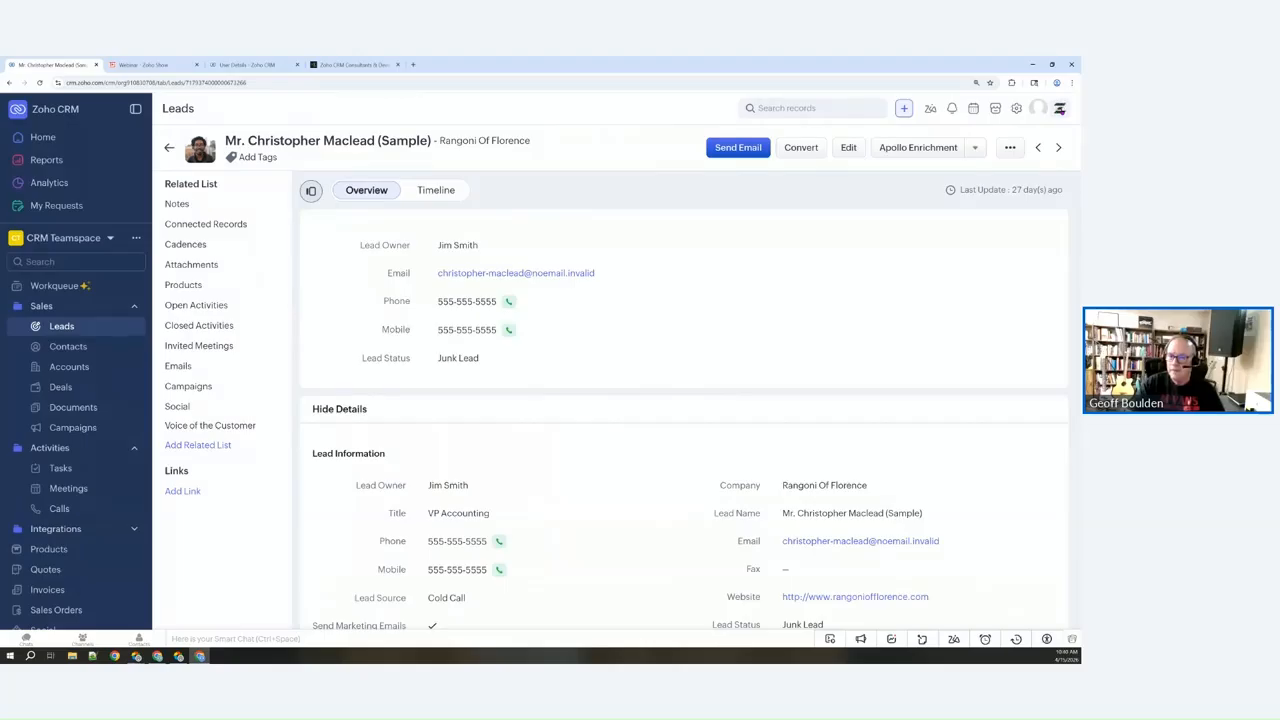
Return to the Leads list and select the Rangoni Of Florence, Morlong Associates, Printing Dimensions and Grayson leads
click(169, 147)
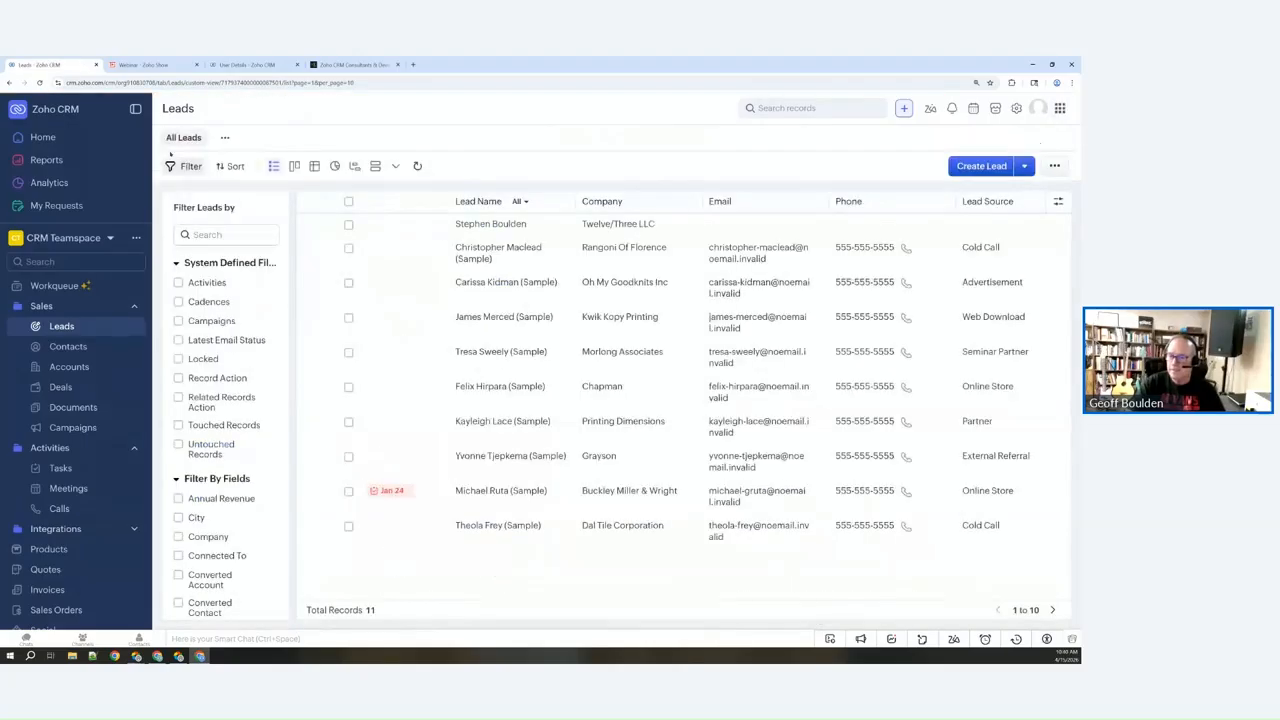
click(348, 248)
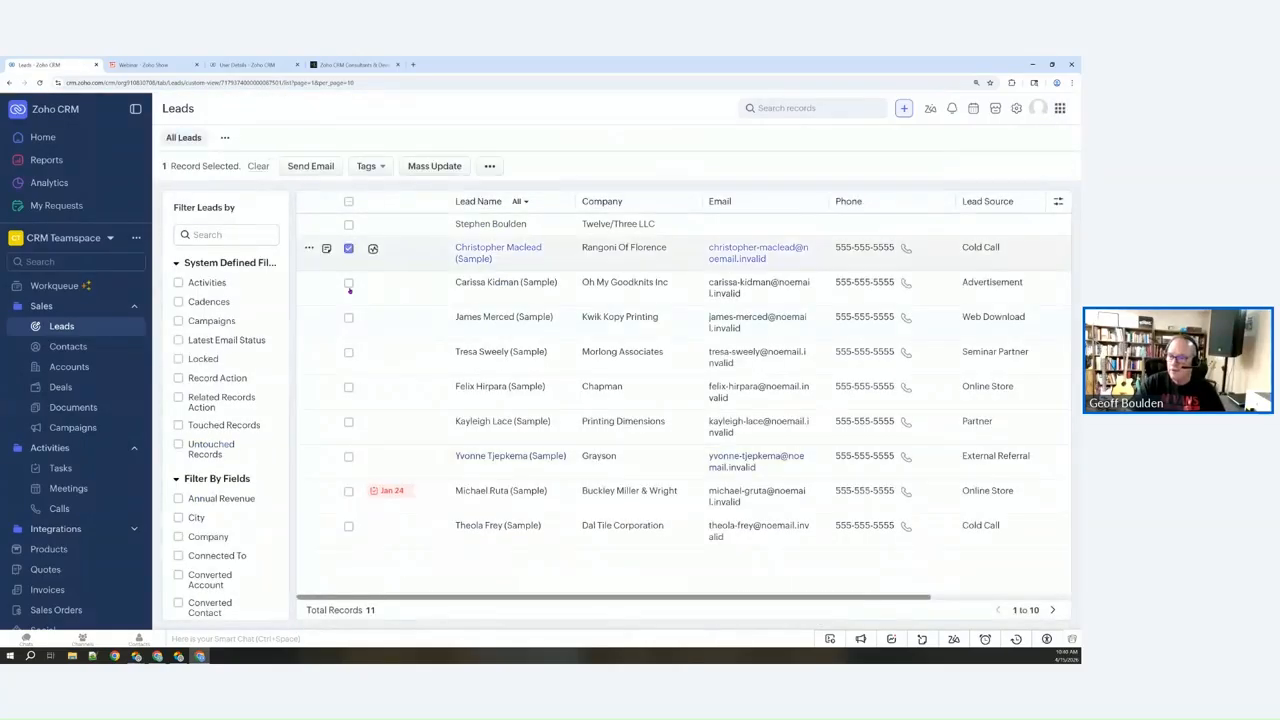
click(348, 352)
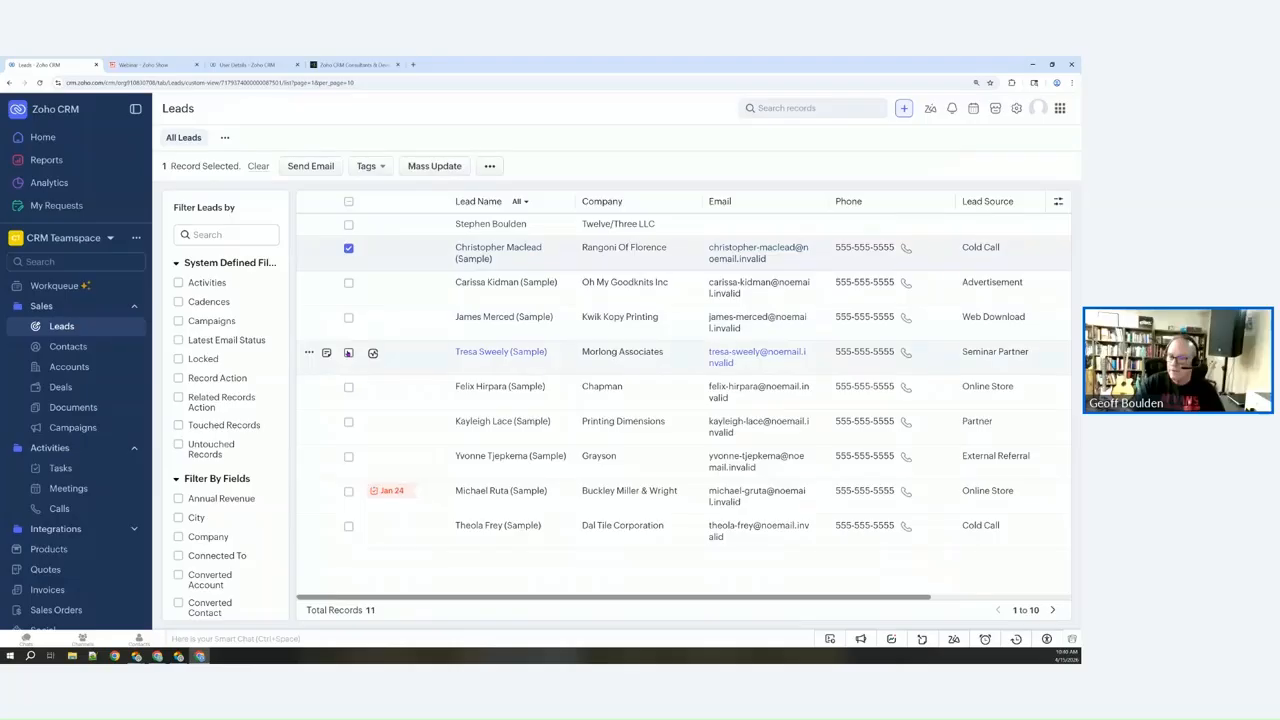
click(348, 422)
click(348, 457)
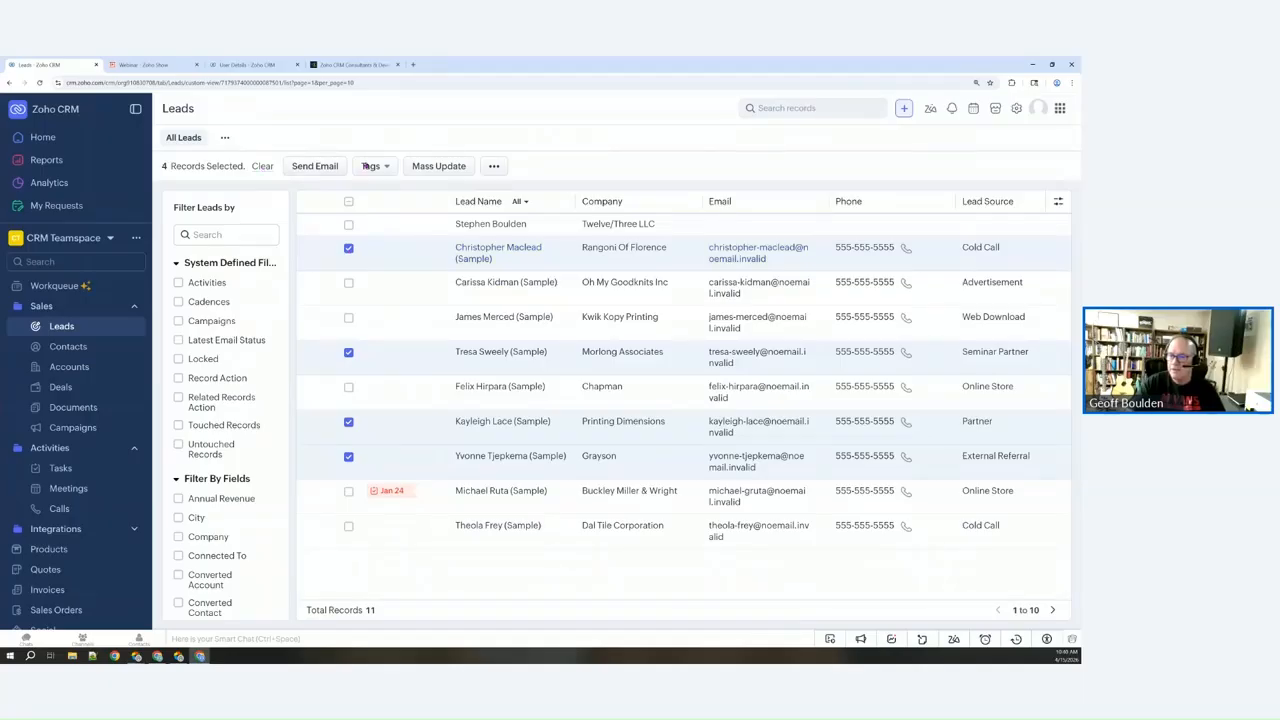
Start a mass email to the selected leads using the New Lead Response template and review its sending settings
click(316, 167)
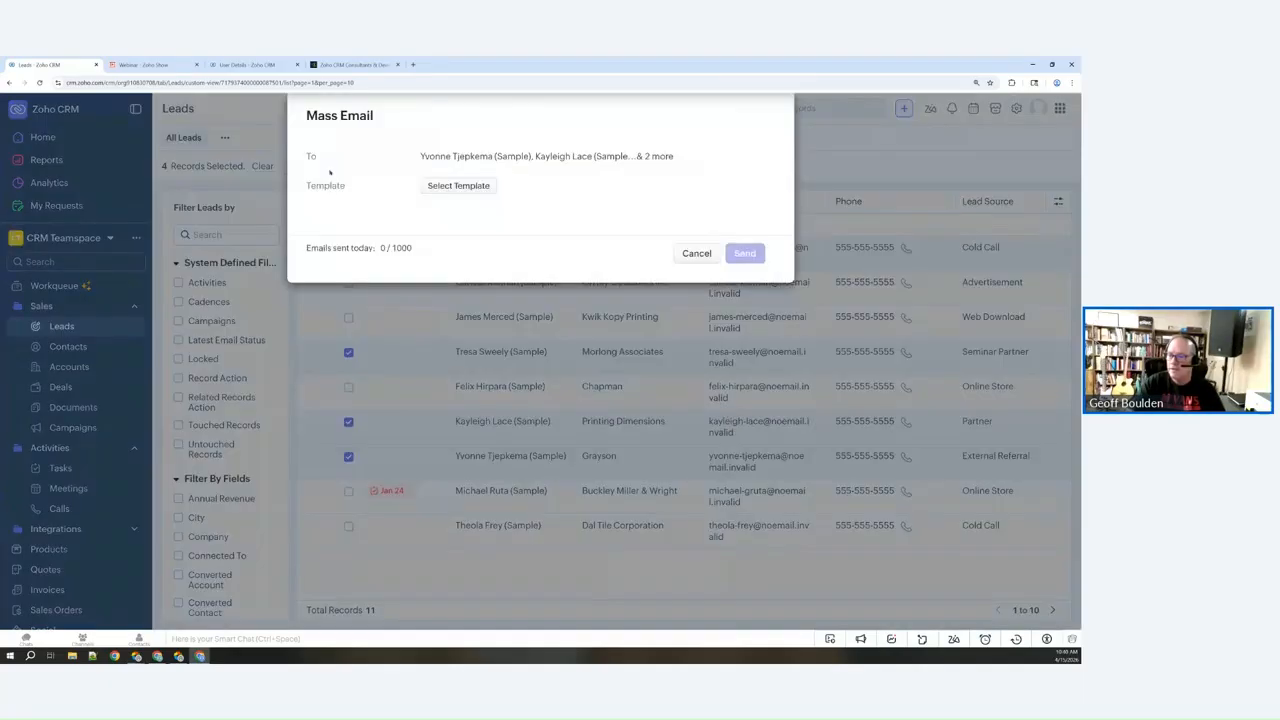
click(458, 185)
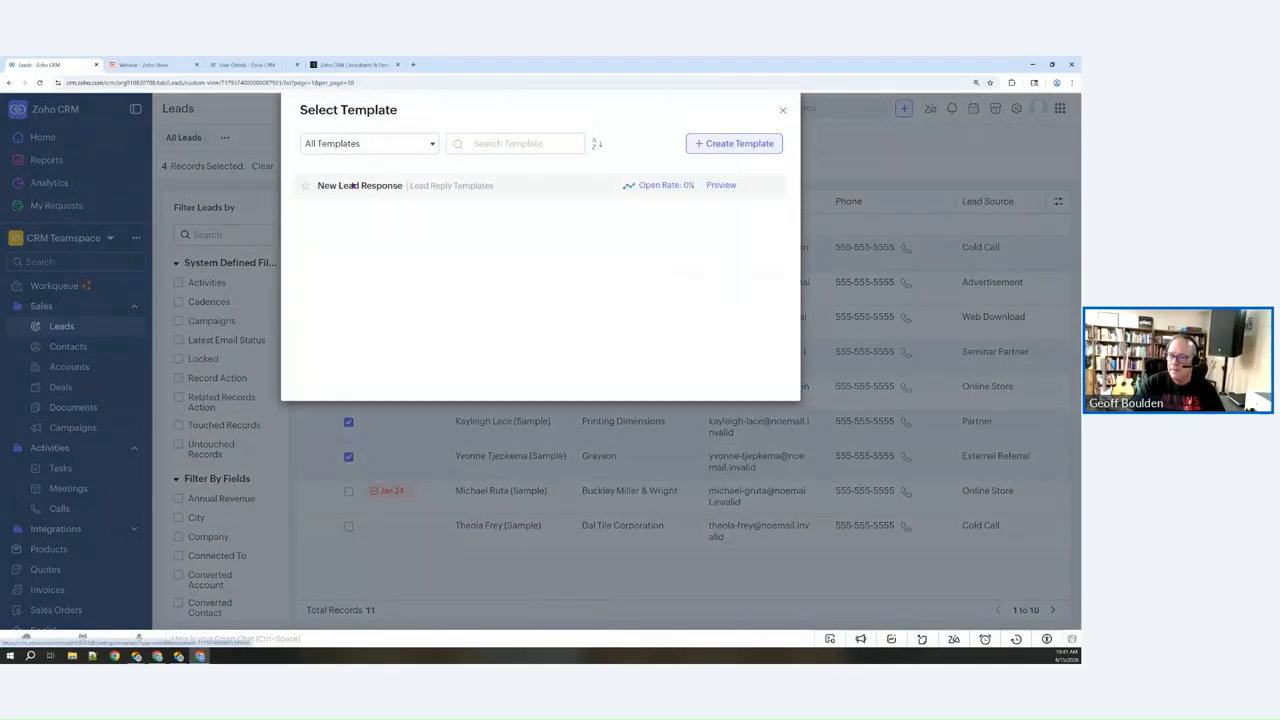
click(353, 185)
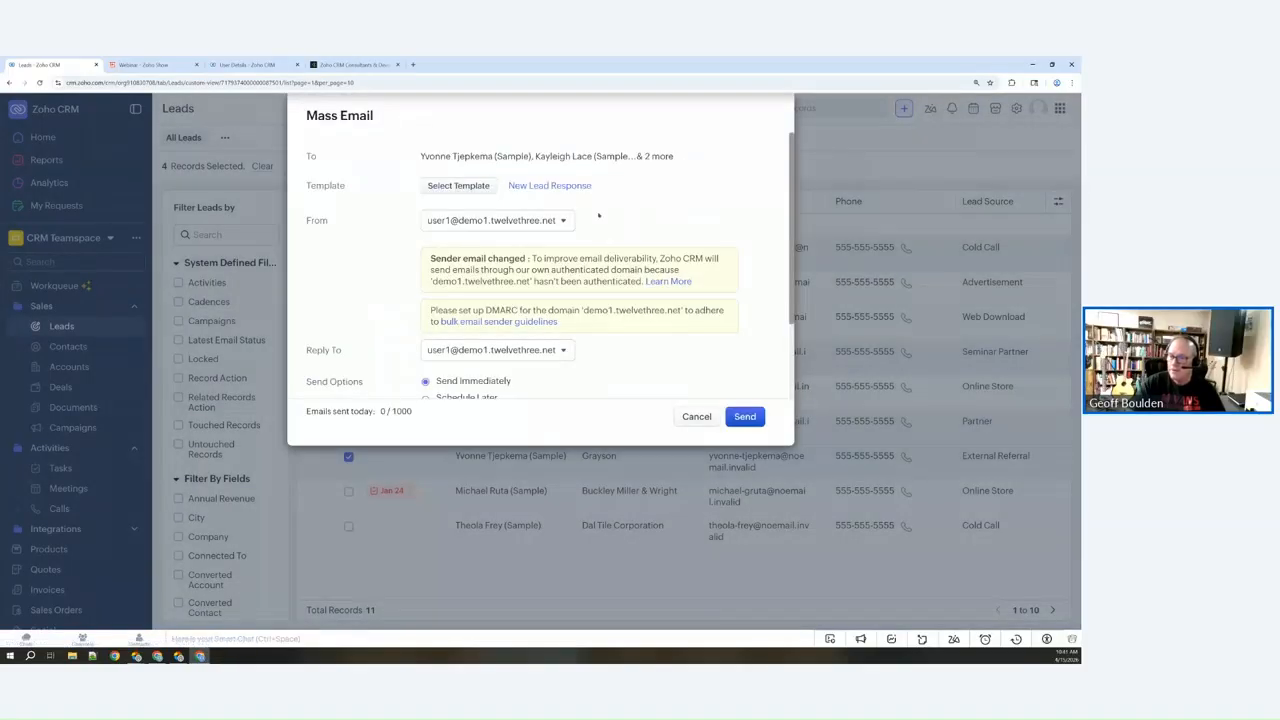
scroll(376, 300, down, 2)
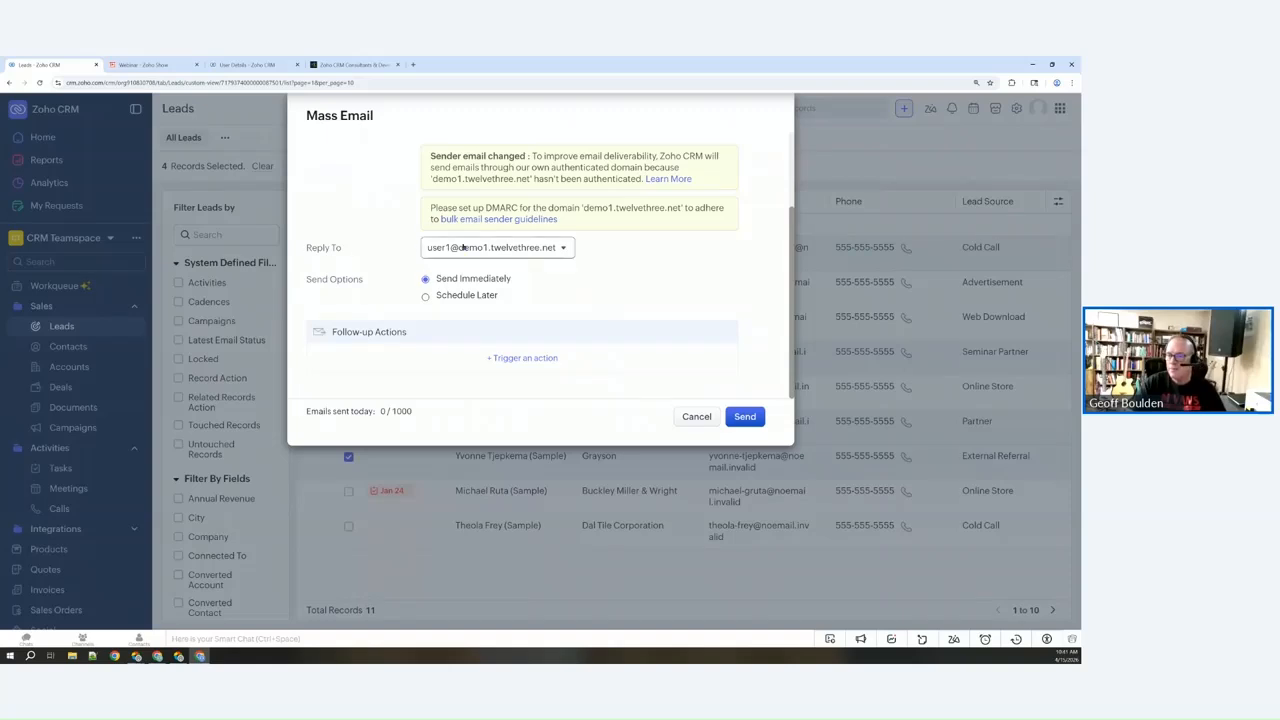
Check the mass email's reply-to choices and daily sending limit, then cancel the mass email
click(527, 250)
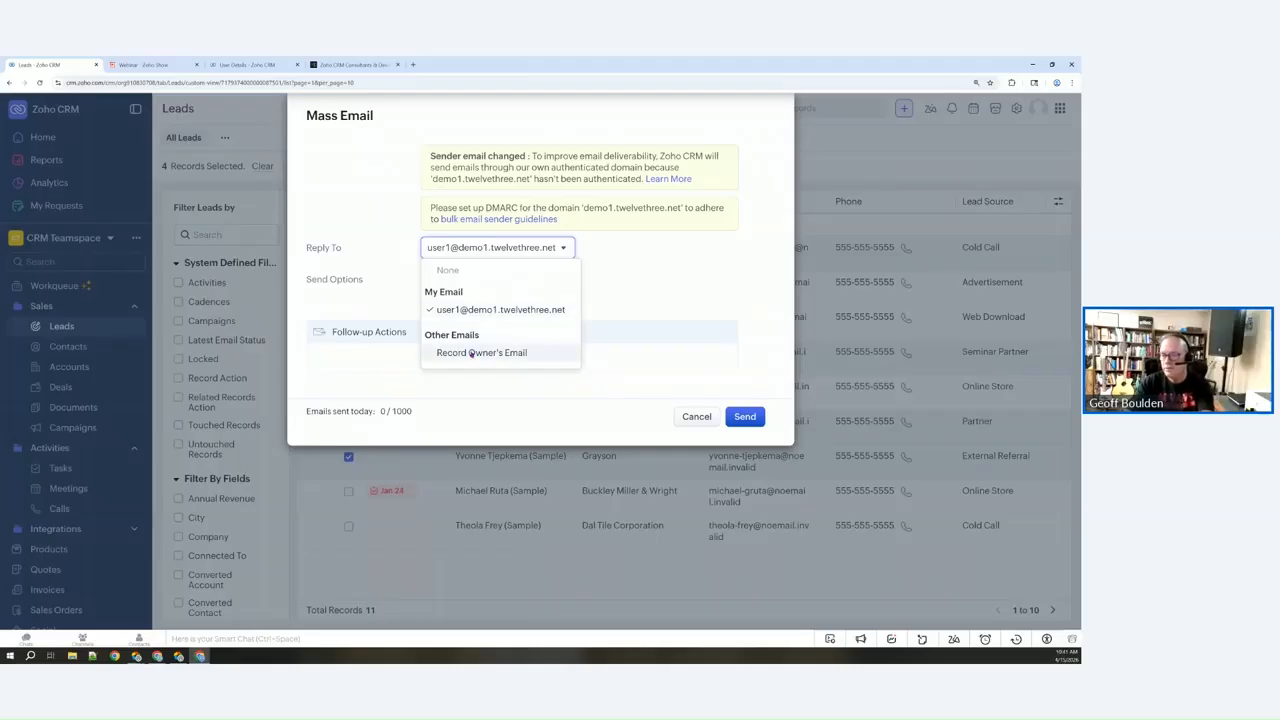
click(353, 173)
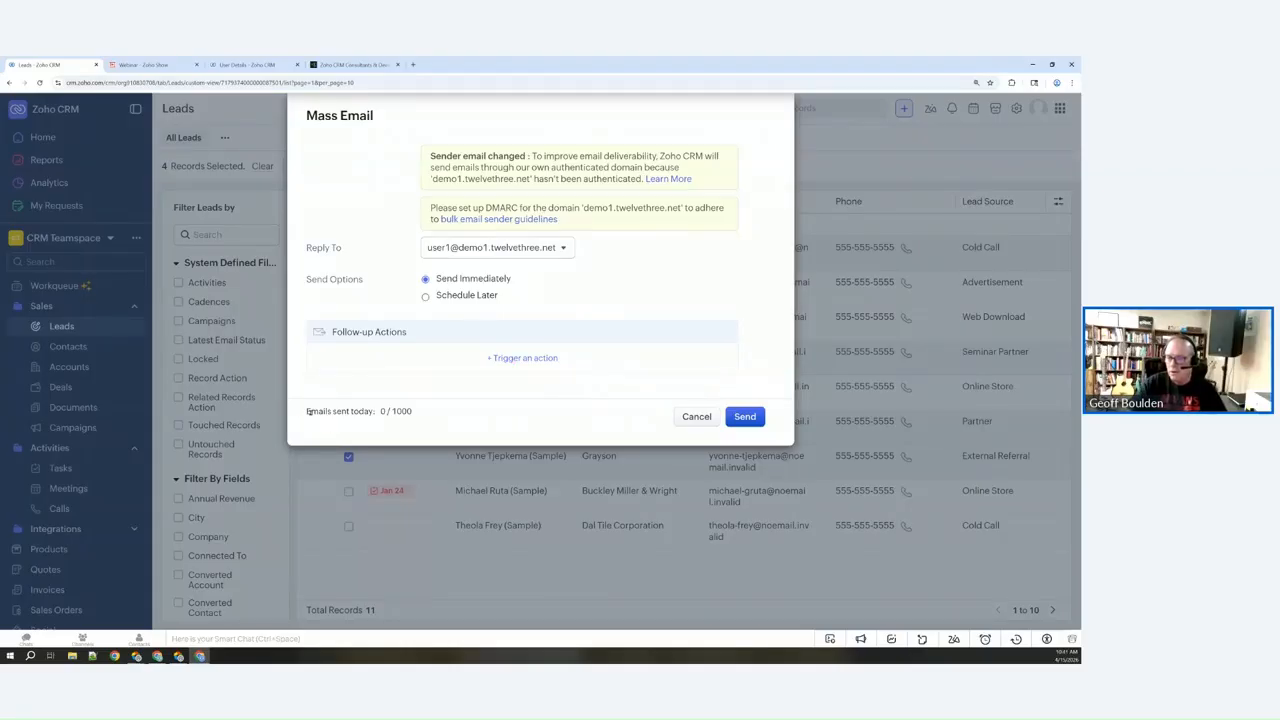
drag(307, 413, 419, 409)
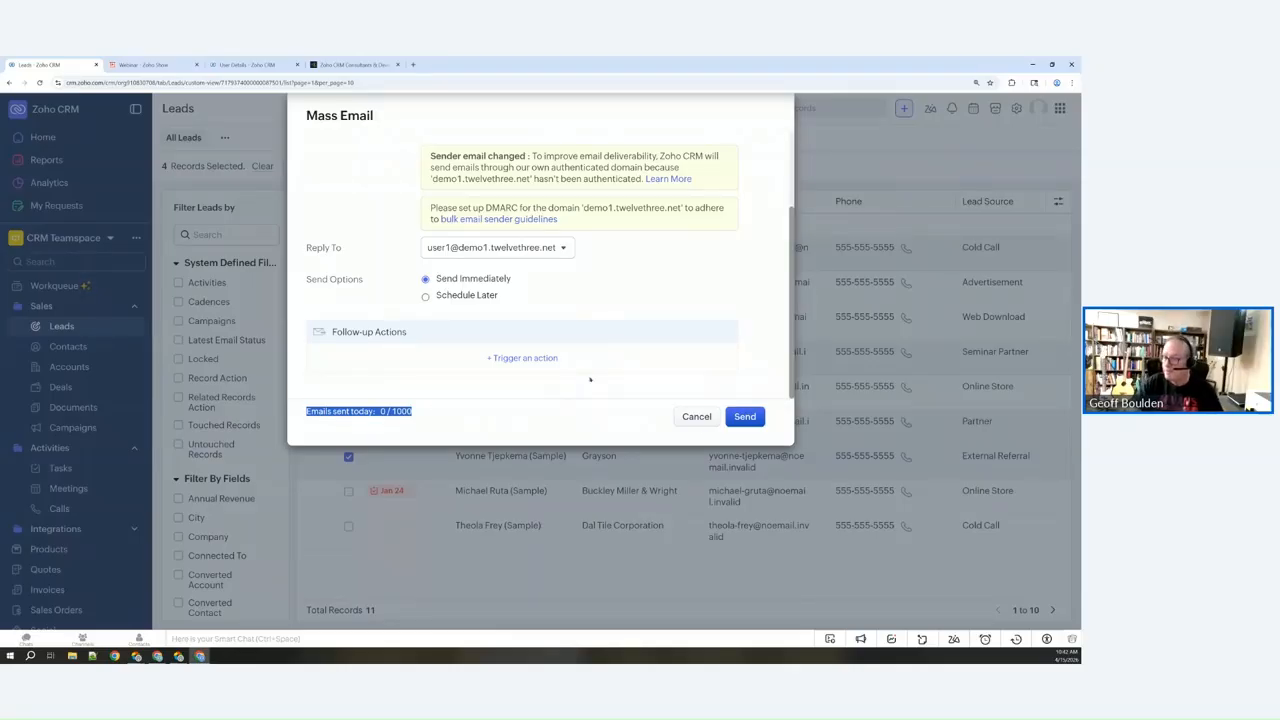
click(697, 416)
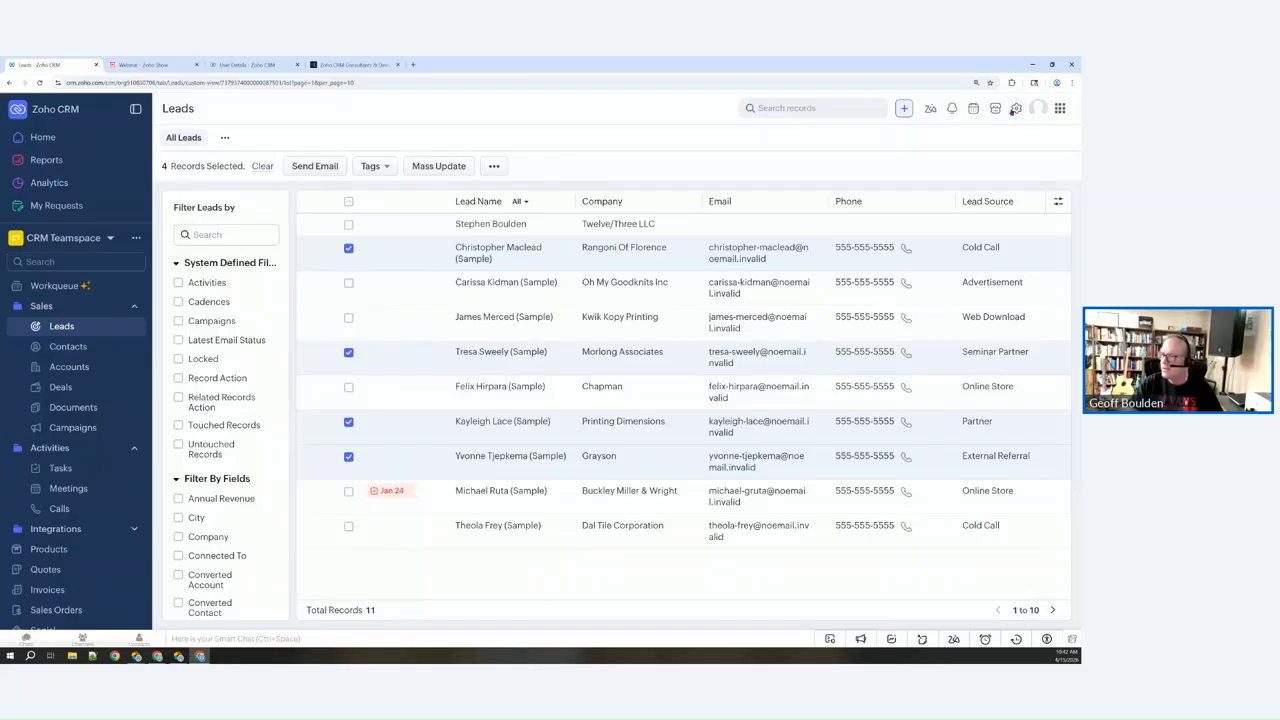
Open the workflow rules in setup and create a rule for the Leads module named "New Lead reply"
click(1016, 108)
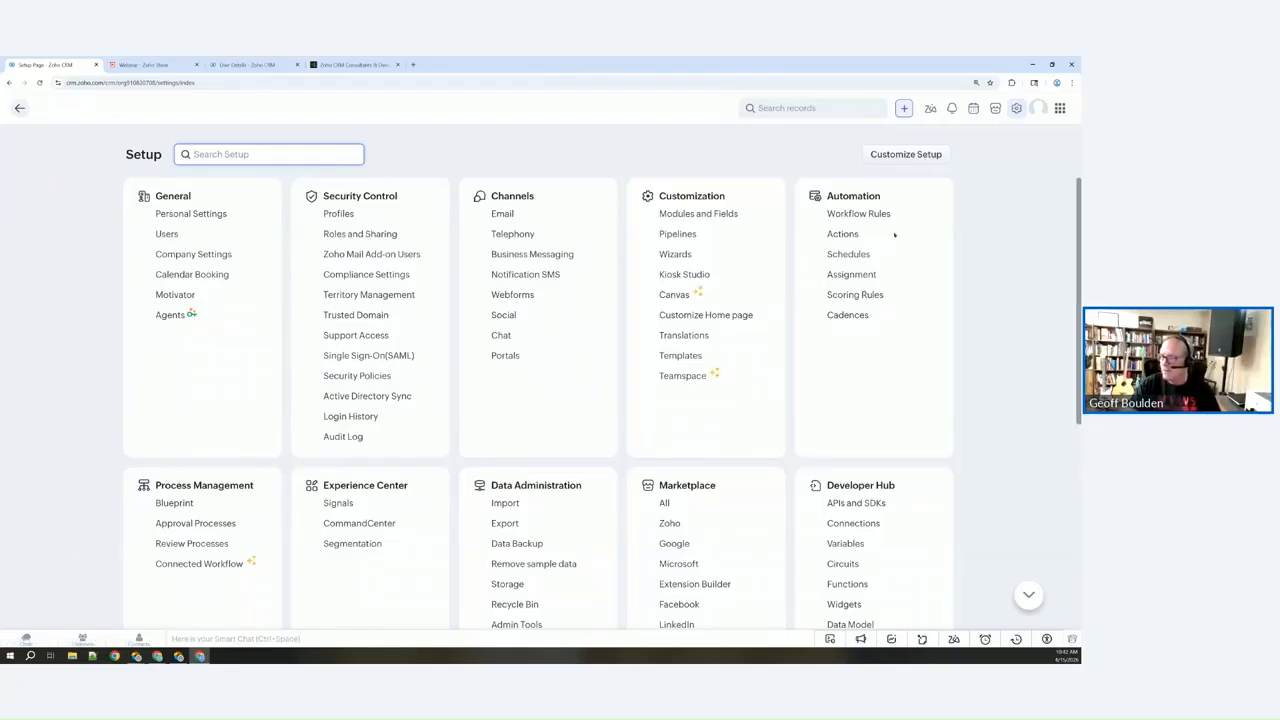
click(845, 214)
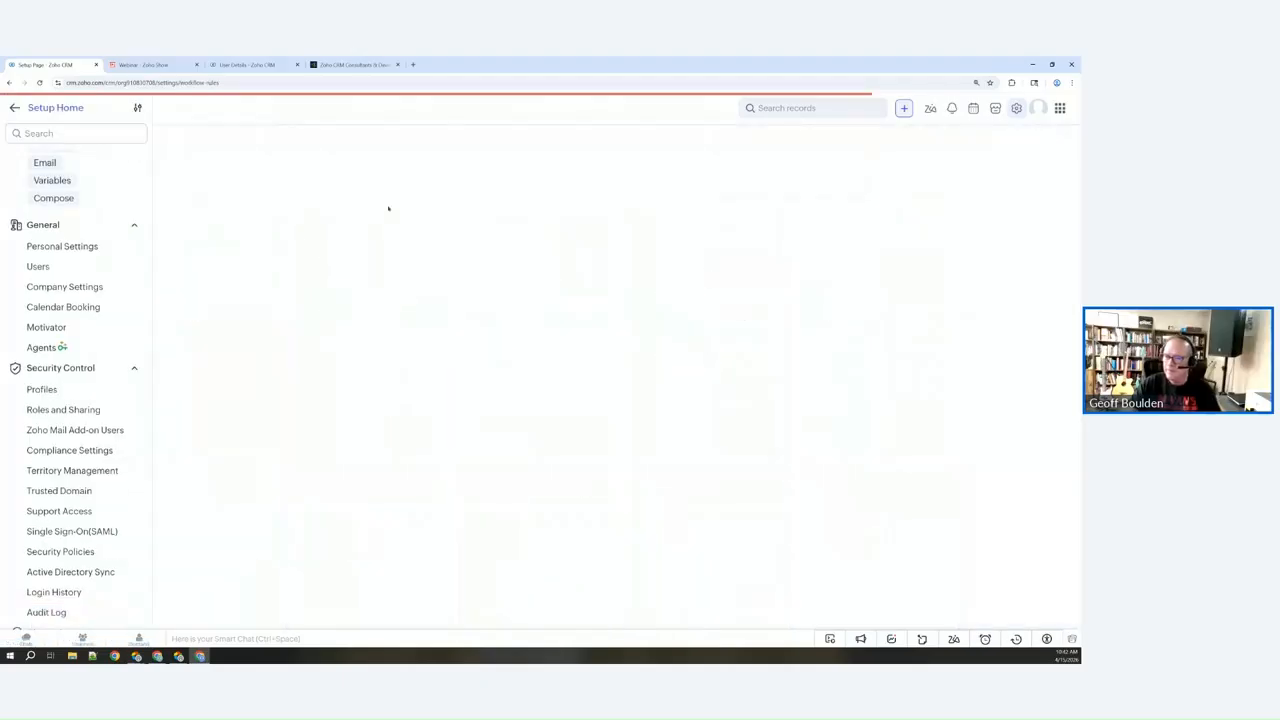
click(978, 281)
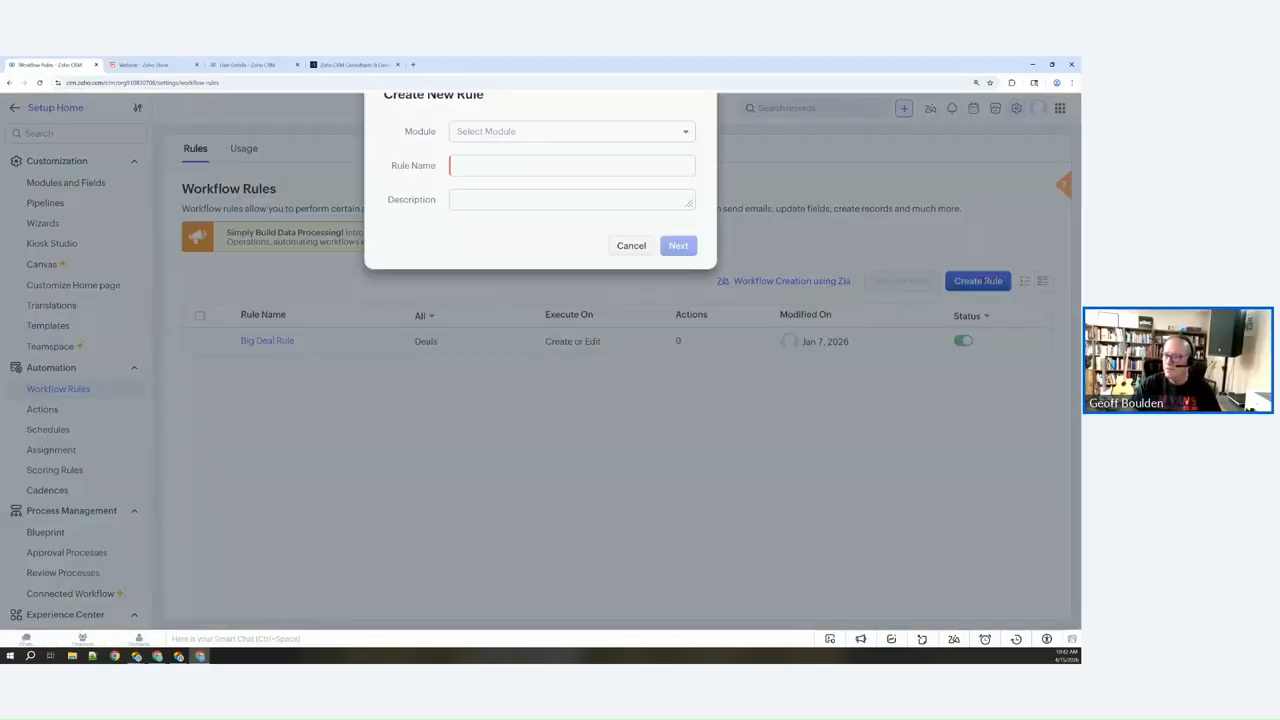
click(491, 154)
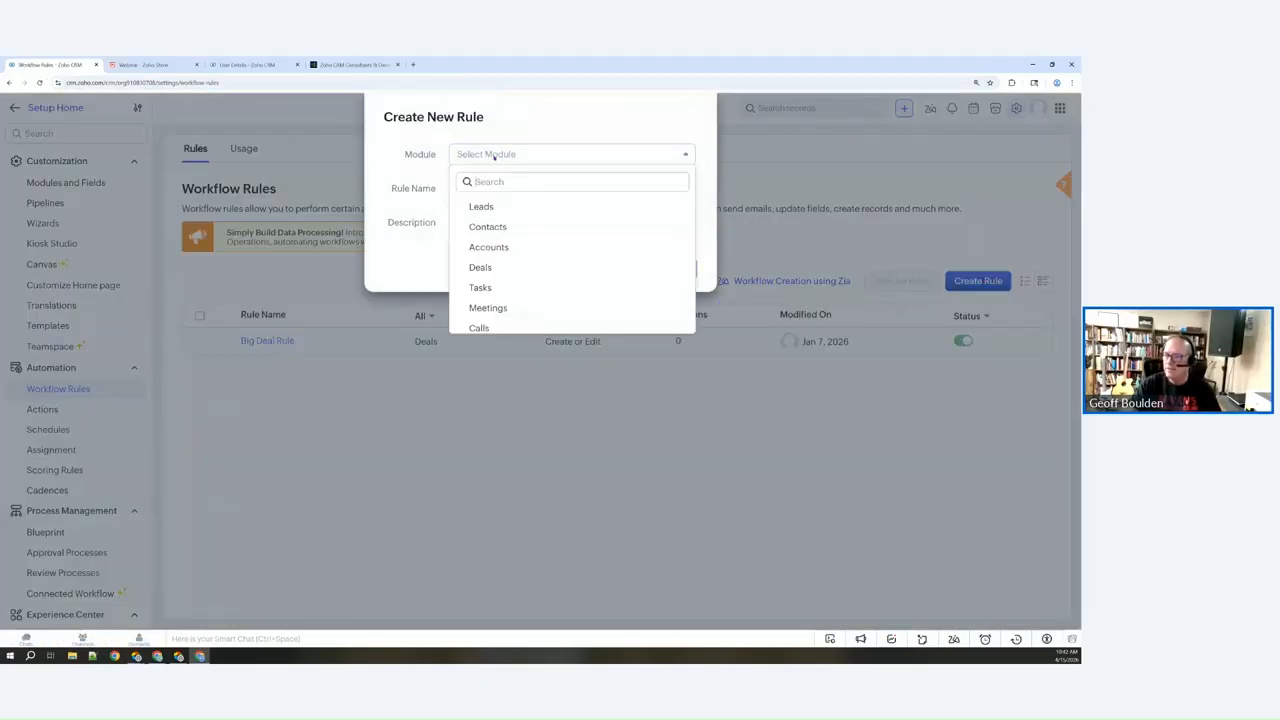
click(483, 207)
click(478, 188)
text(New)
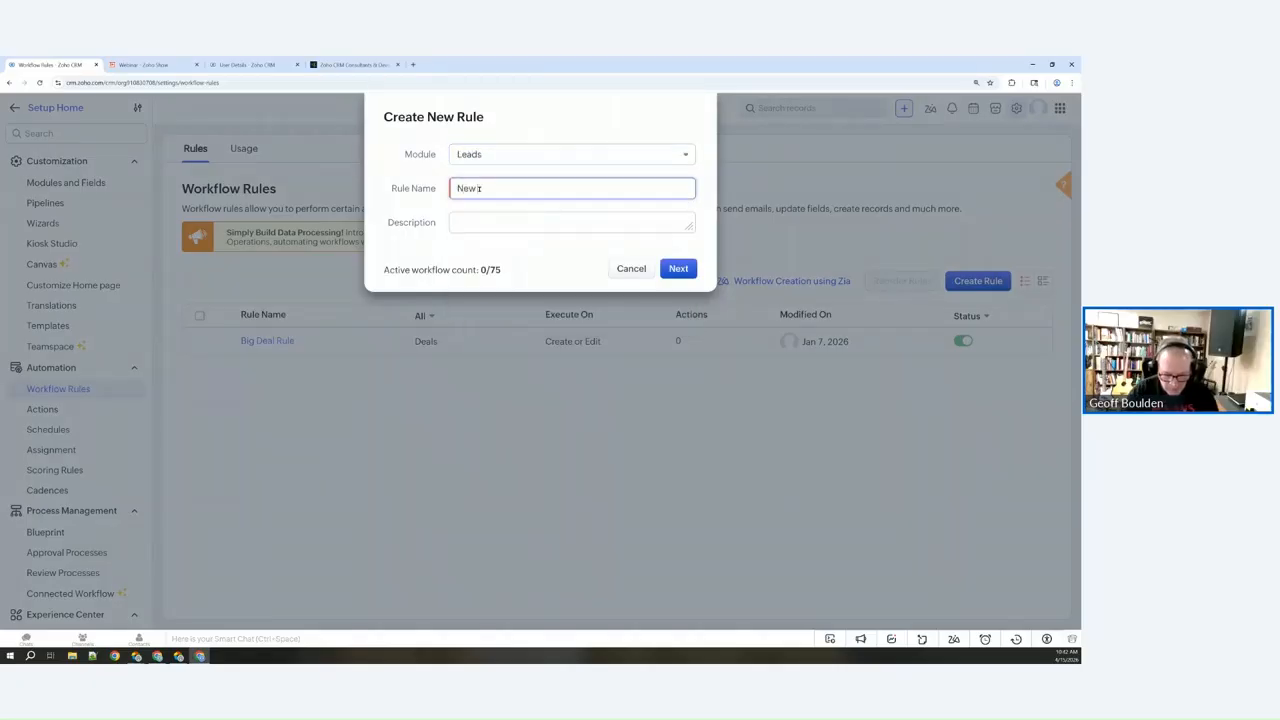
text( read reply)
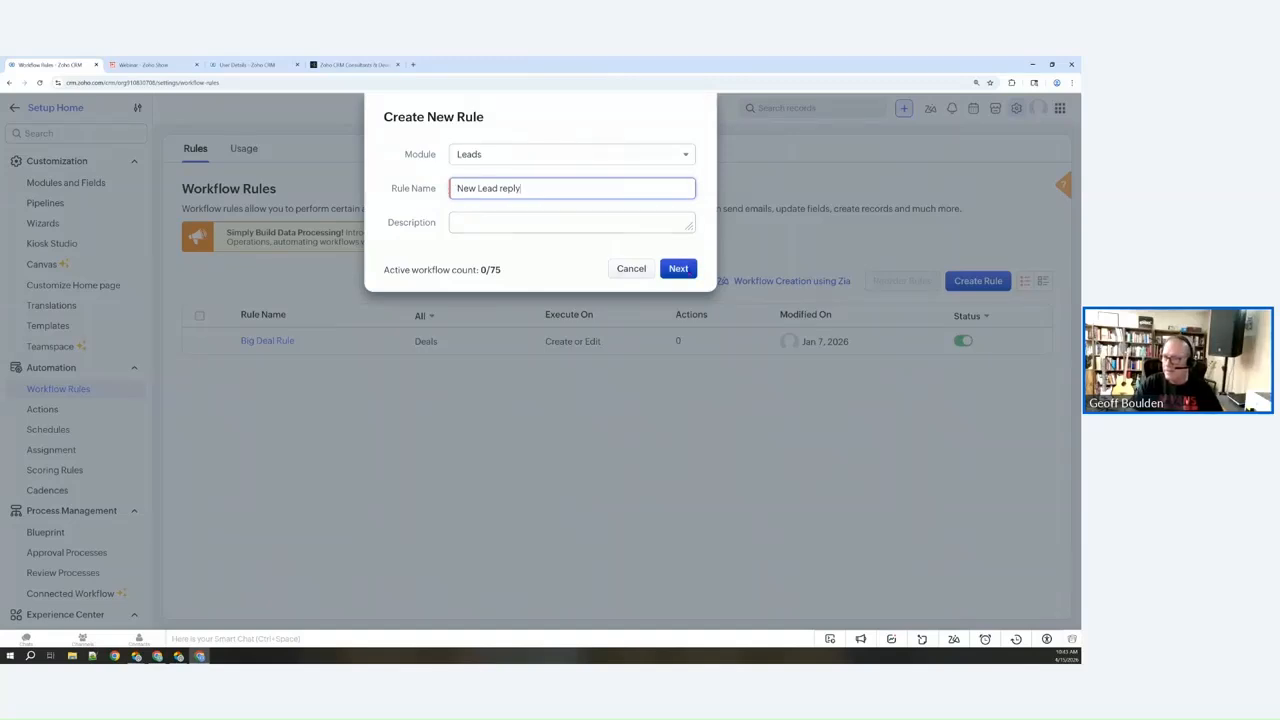
click(678, 268)
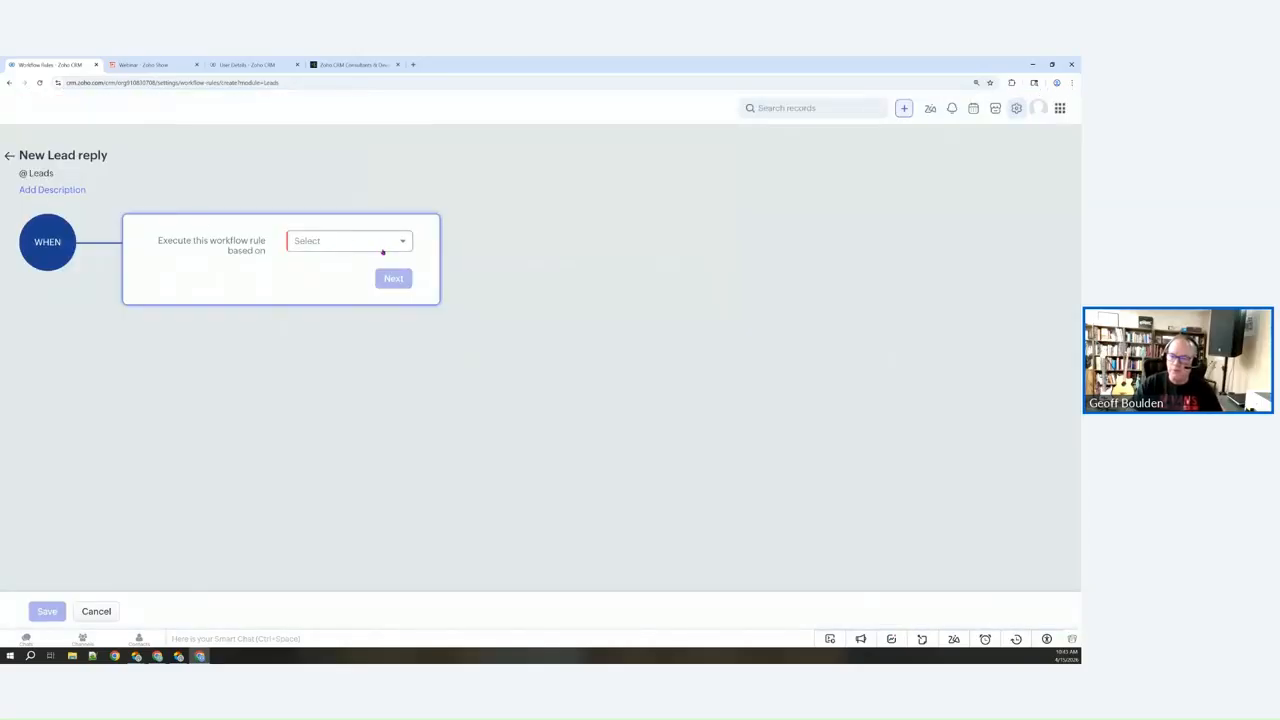
Set the workflow rule to execute on the record action Create
click(310, 241)
click(316, 266)
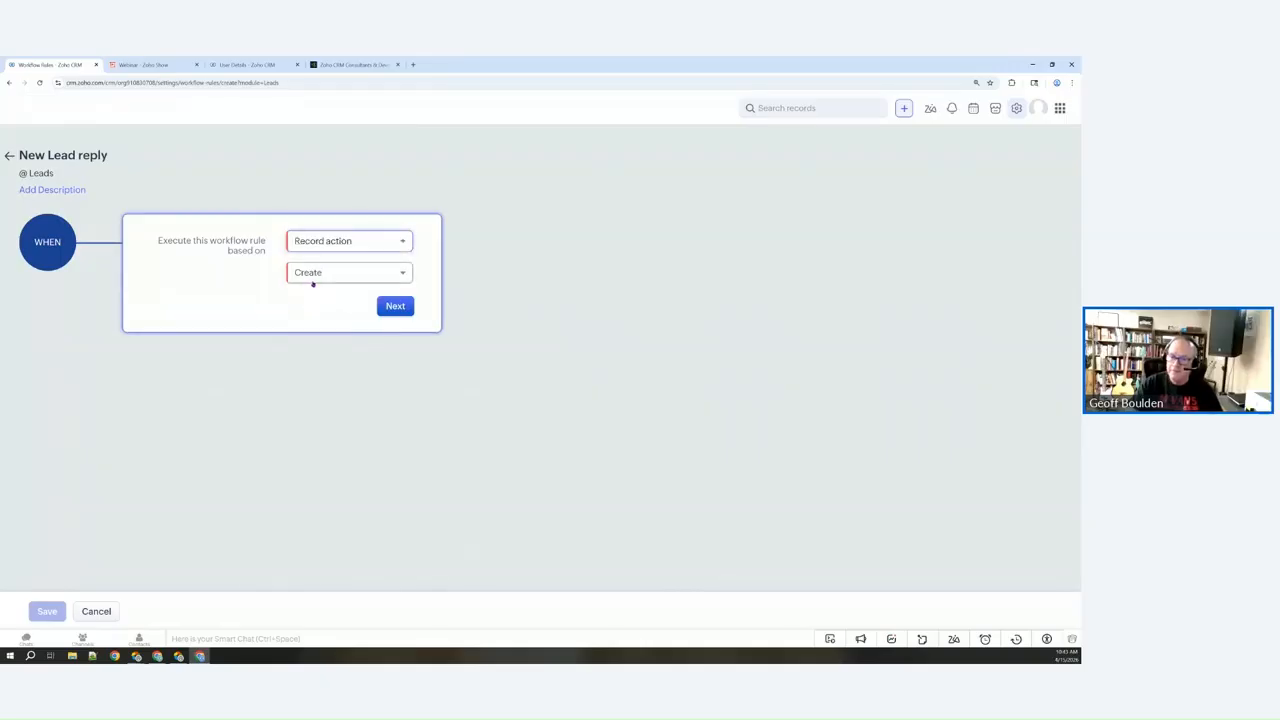
click(396, 305)
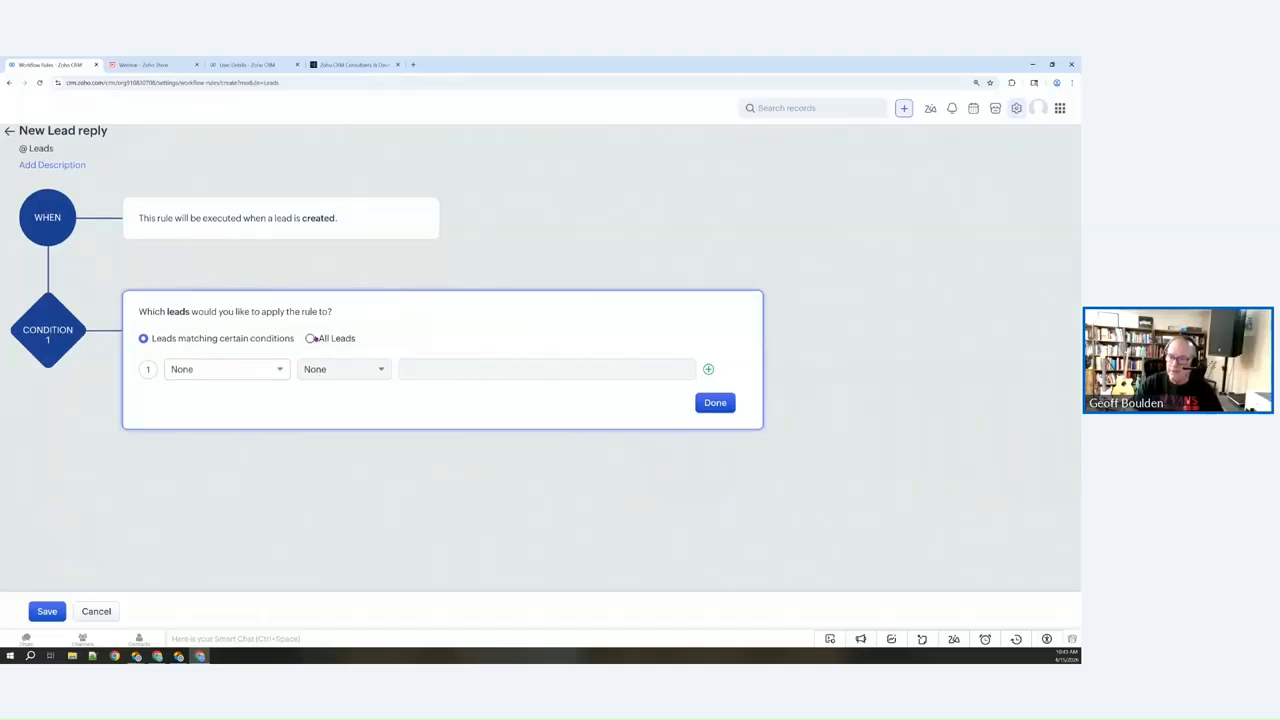
Limit the rule to leads matching the condition "Email is not empty"
click(229, 372)
scroll(230, 505, down, 3)
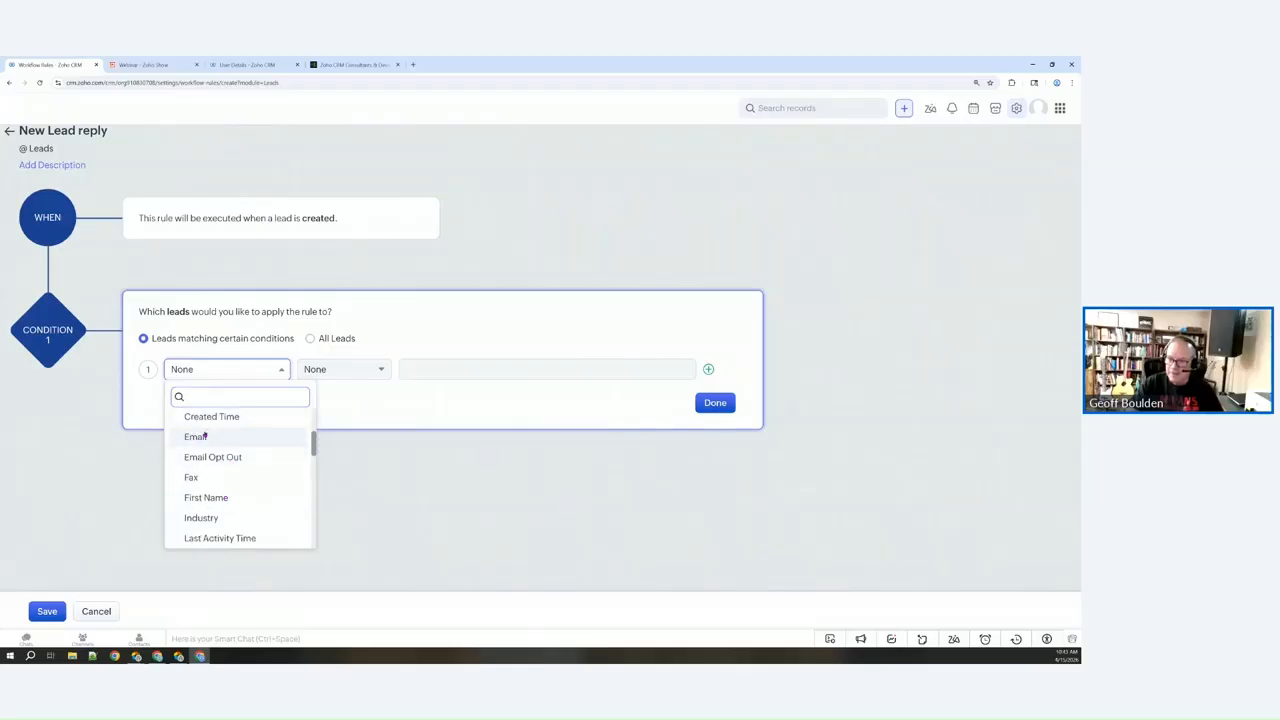
click(195, 436)
click(316, 370)
scroll(357, 451, down, 1)
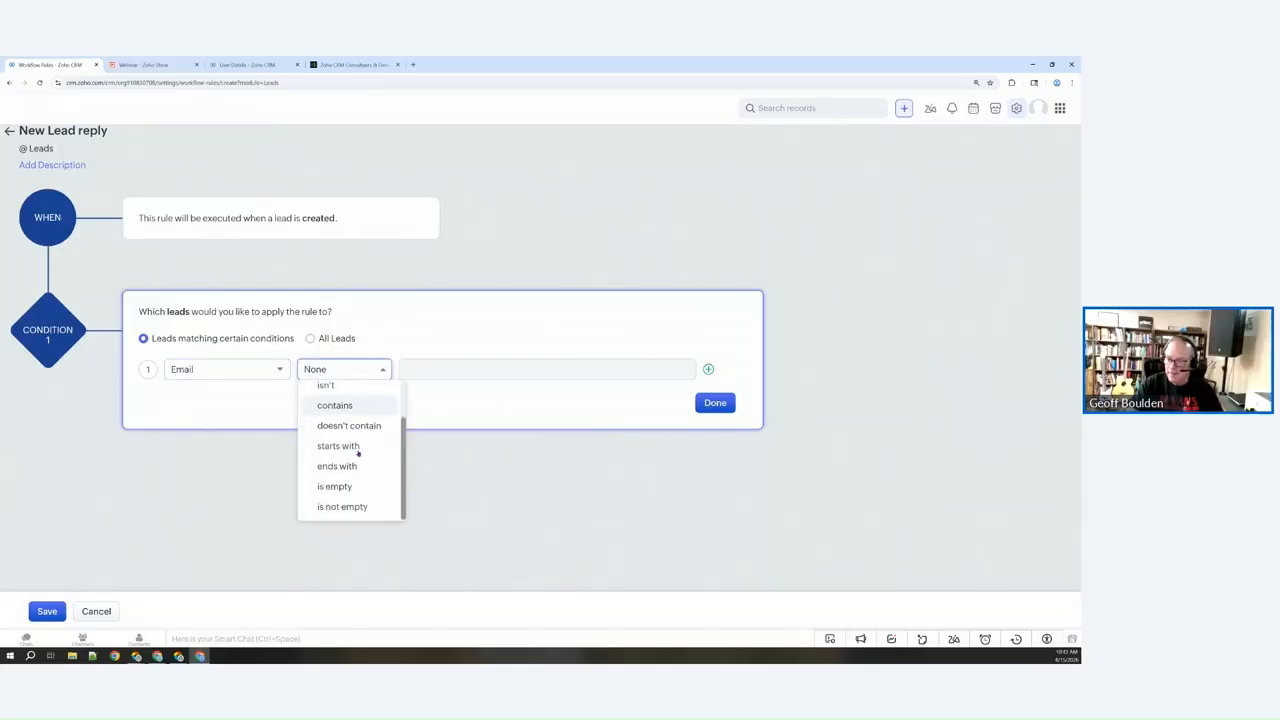
click(354, 512)
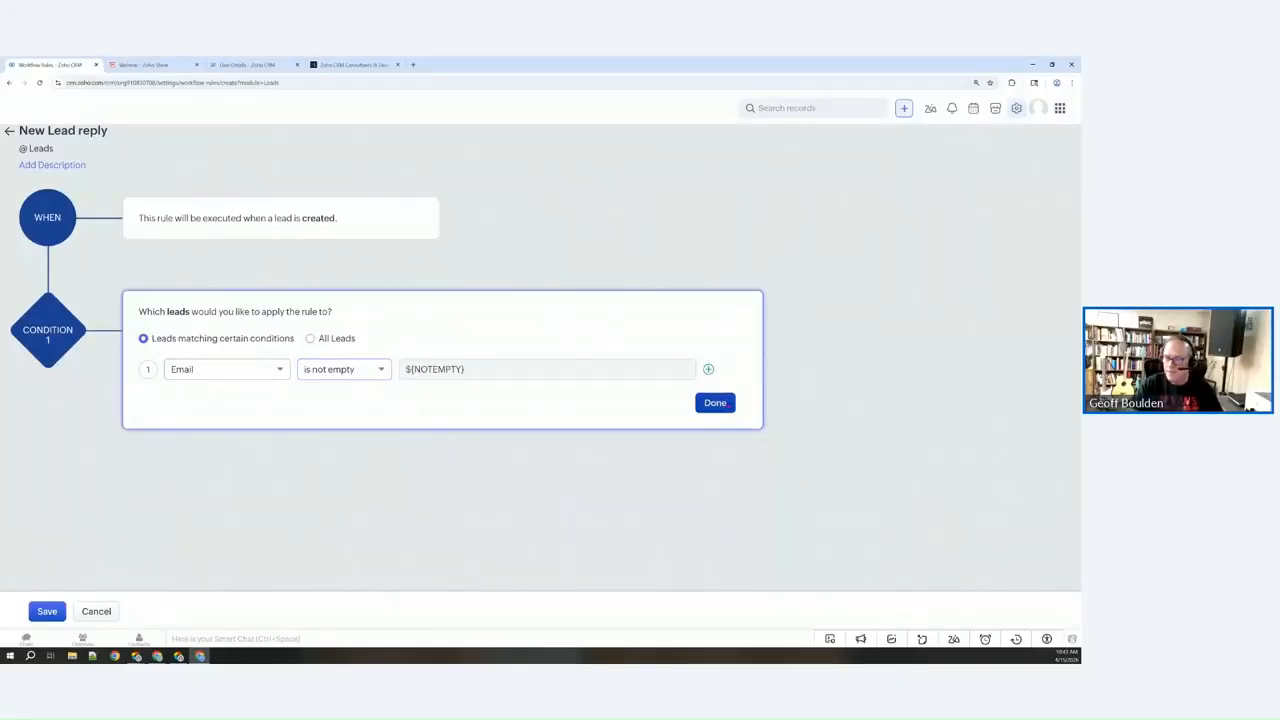
click(715, 402)
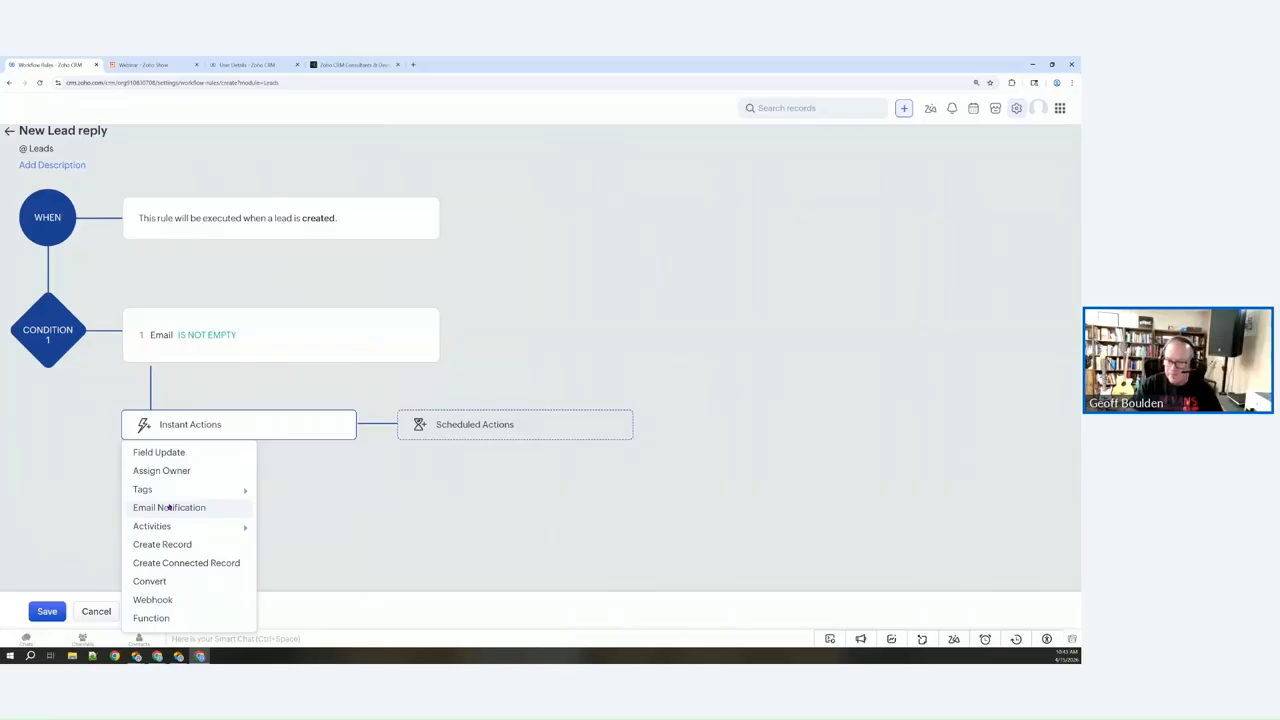
Add an instant email notification named "New Lead" to the rule, addressed to the lead's Email field
click(169, 508)
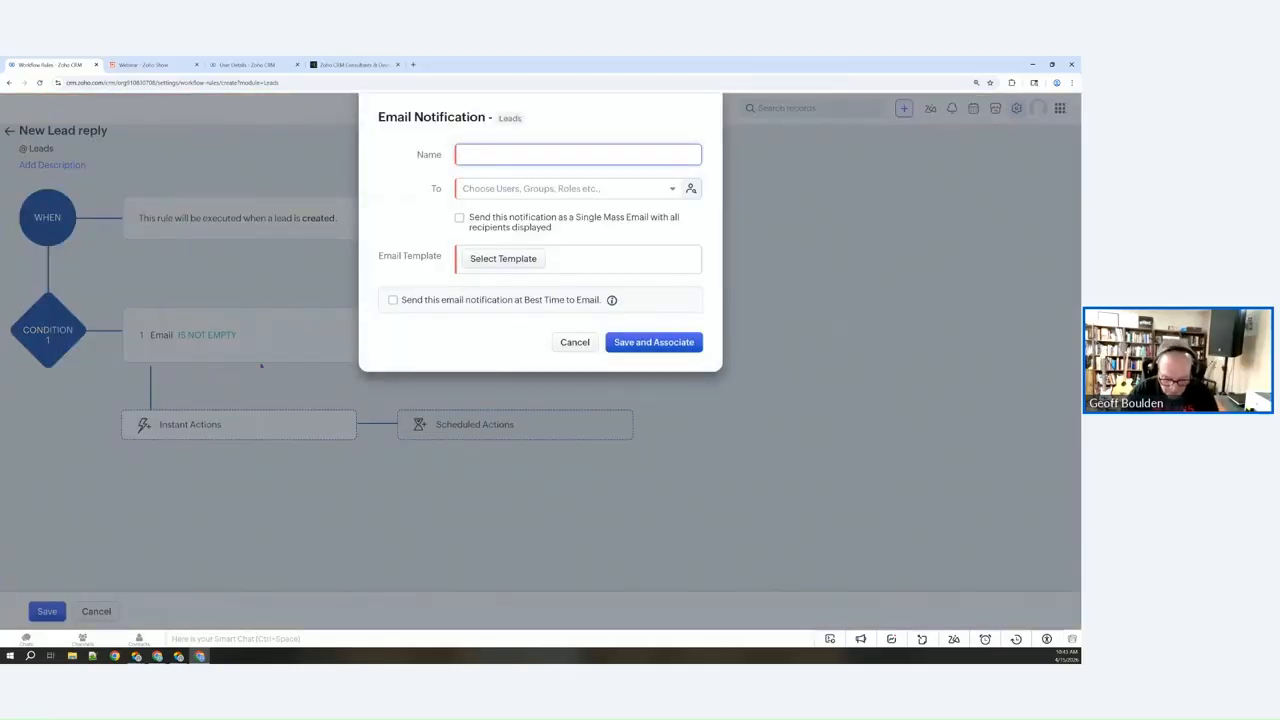
text(New Lead)
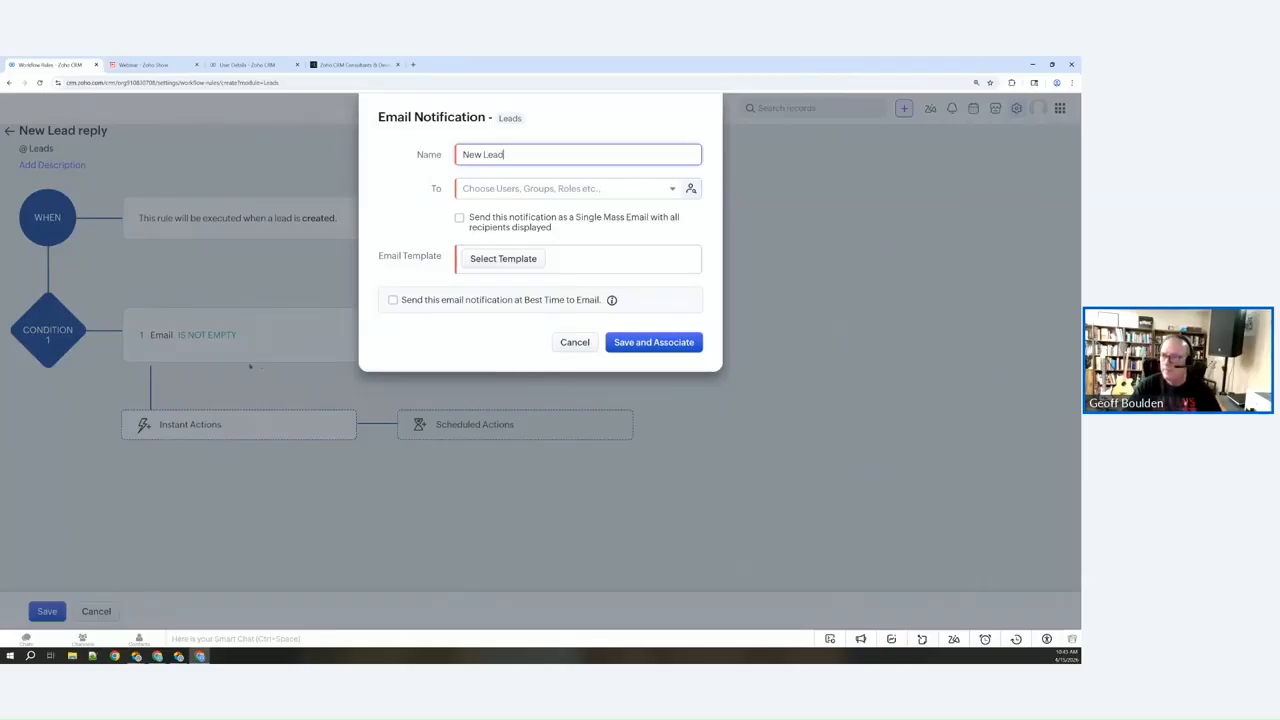
click(497, 189)
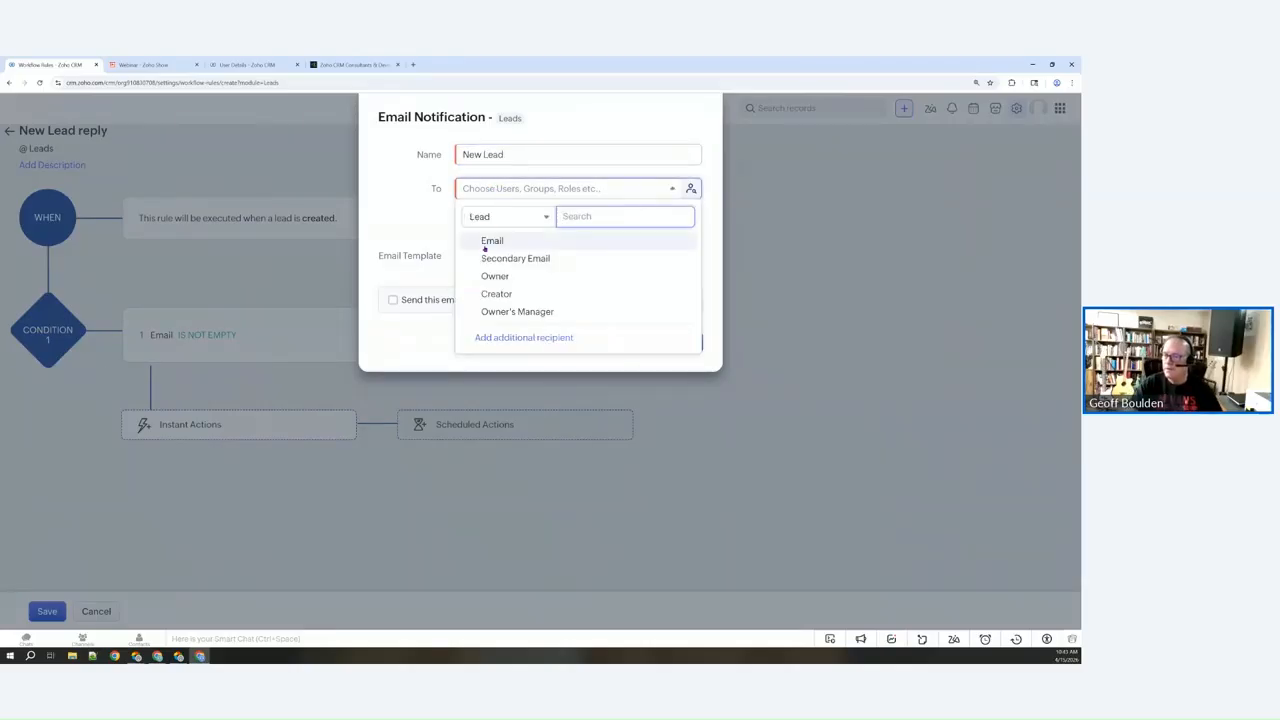
click(495, 241)
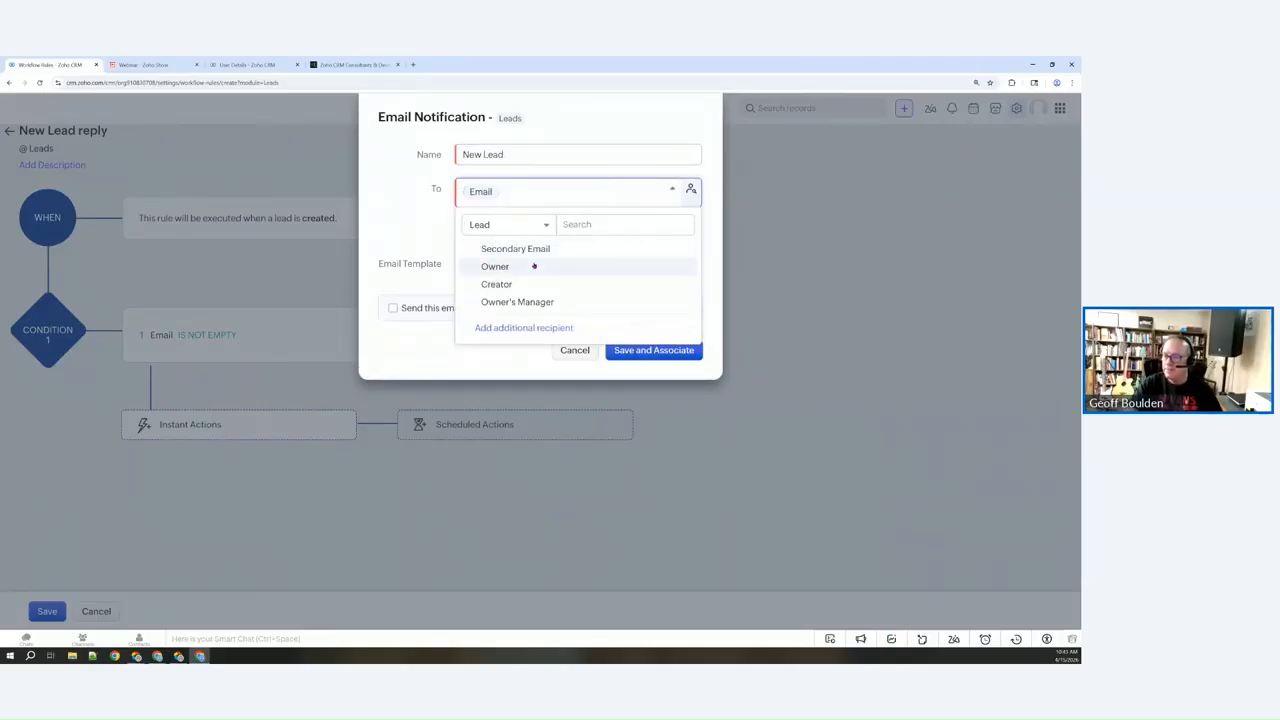
Use the "New Lead Response" template, send it from the Record Owner's Email, and associate the notification with the rule
click(492, 270)
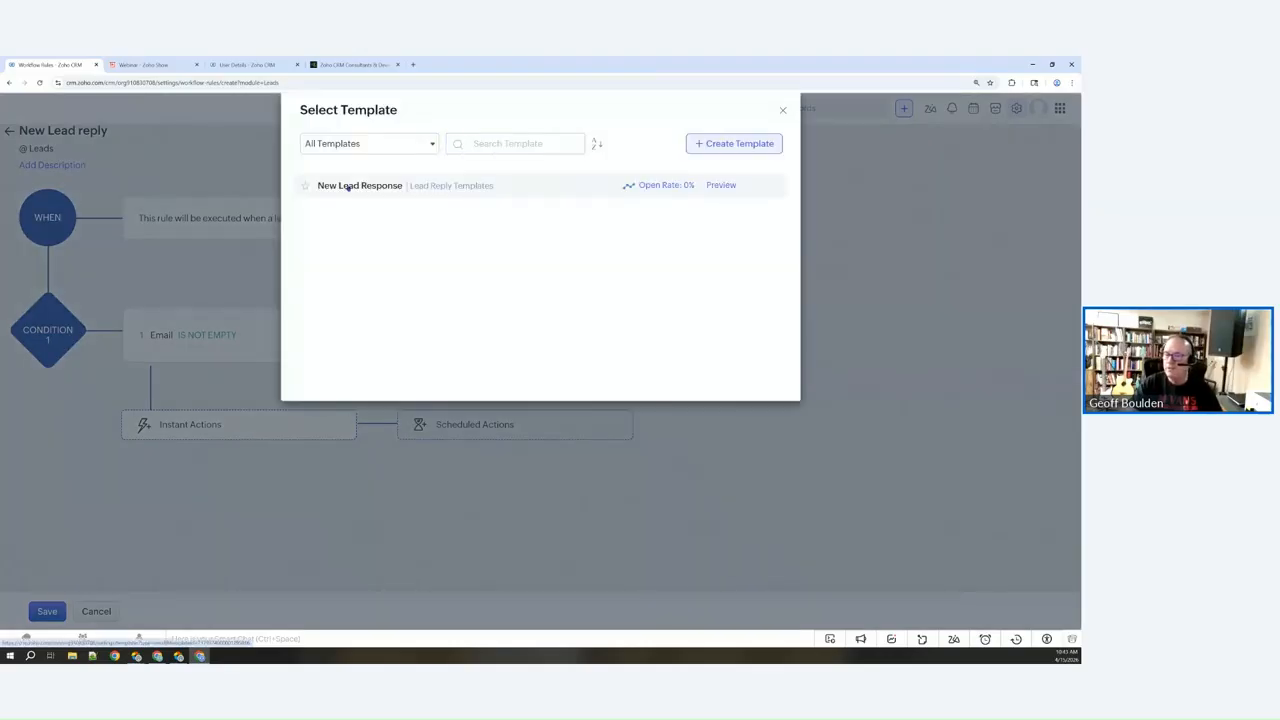
click(350, 185)
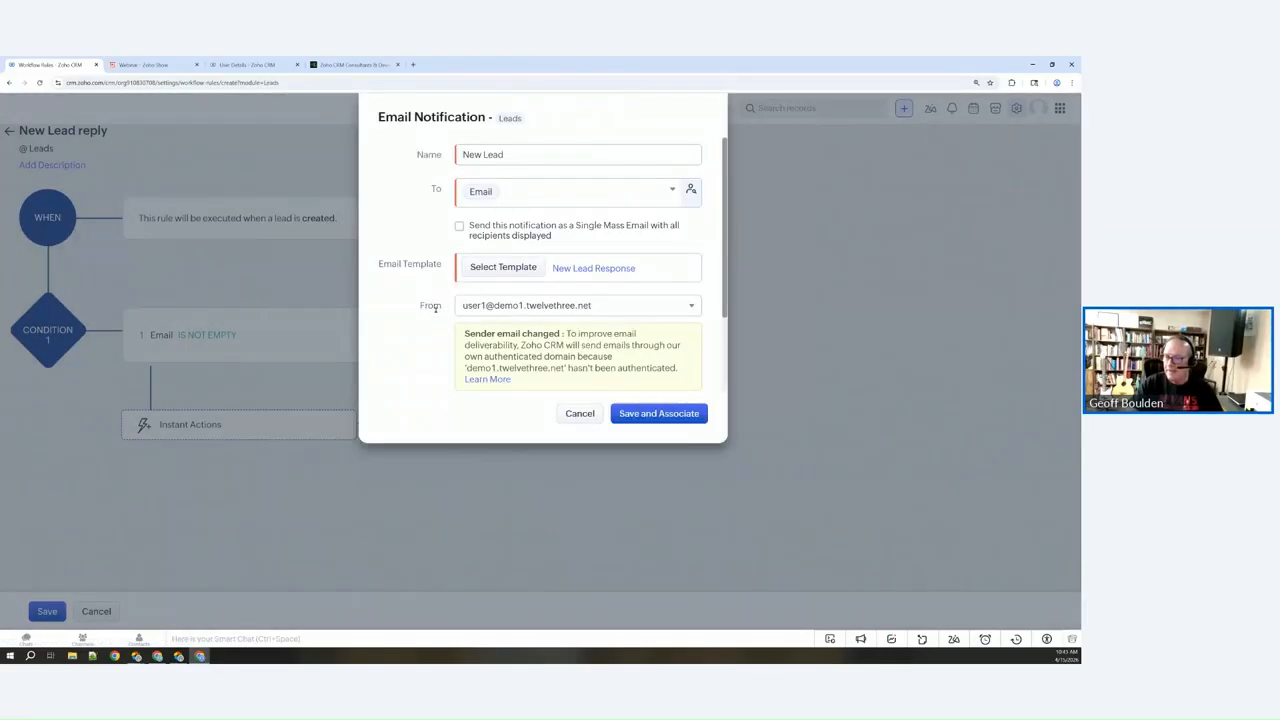
click(589, 306)
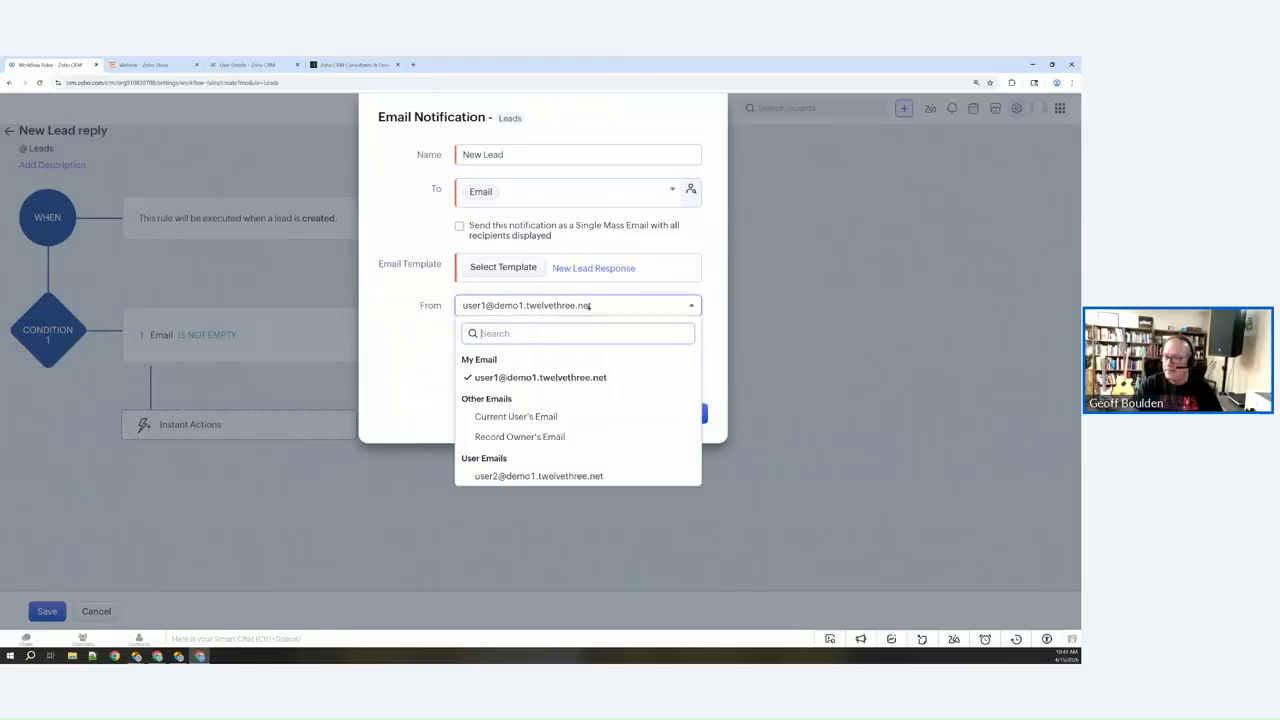
click(519, 437)
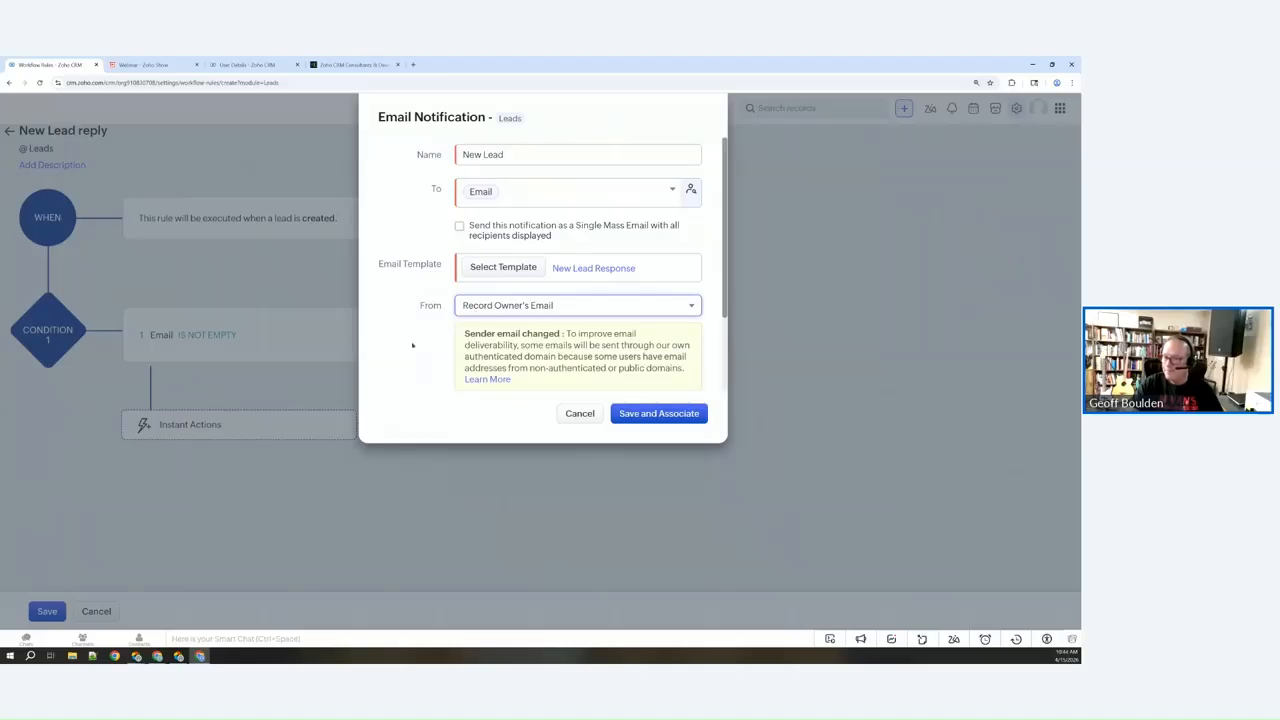
click(642, 413)
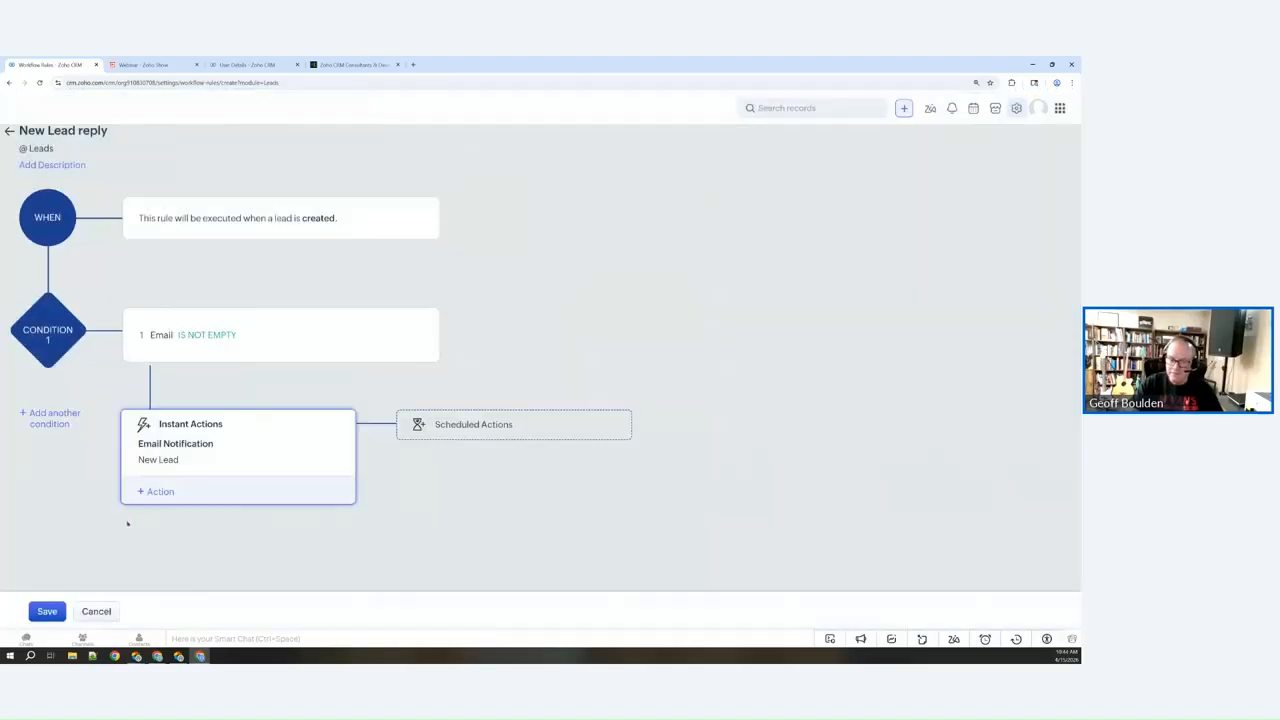
Save the "New Lead reply" workflow rule and deactivate it in the rules list
click(58, 611)
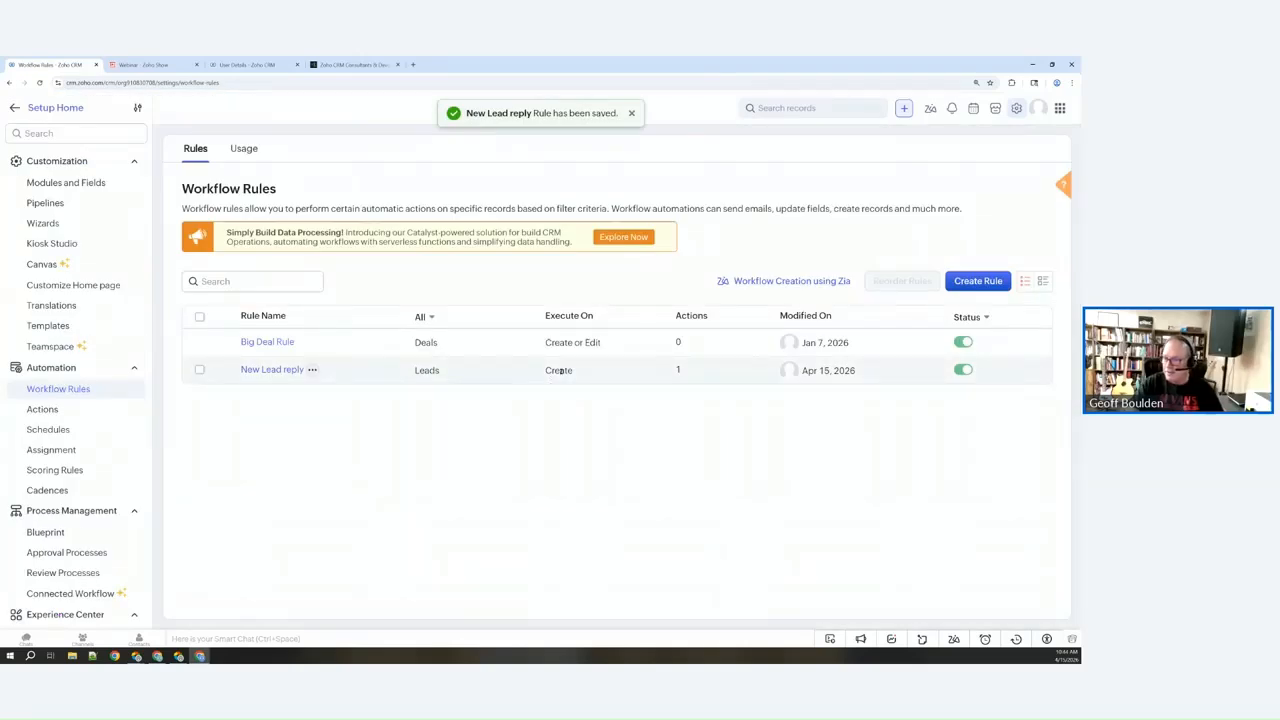
click(963, 370)
click(638, 176)
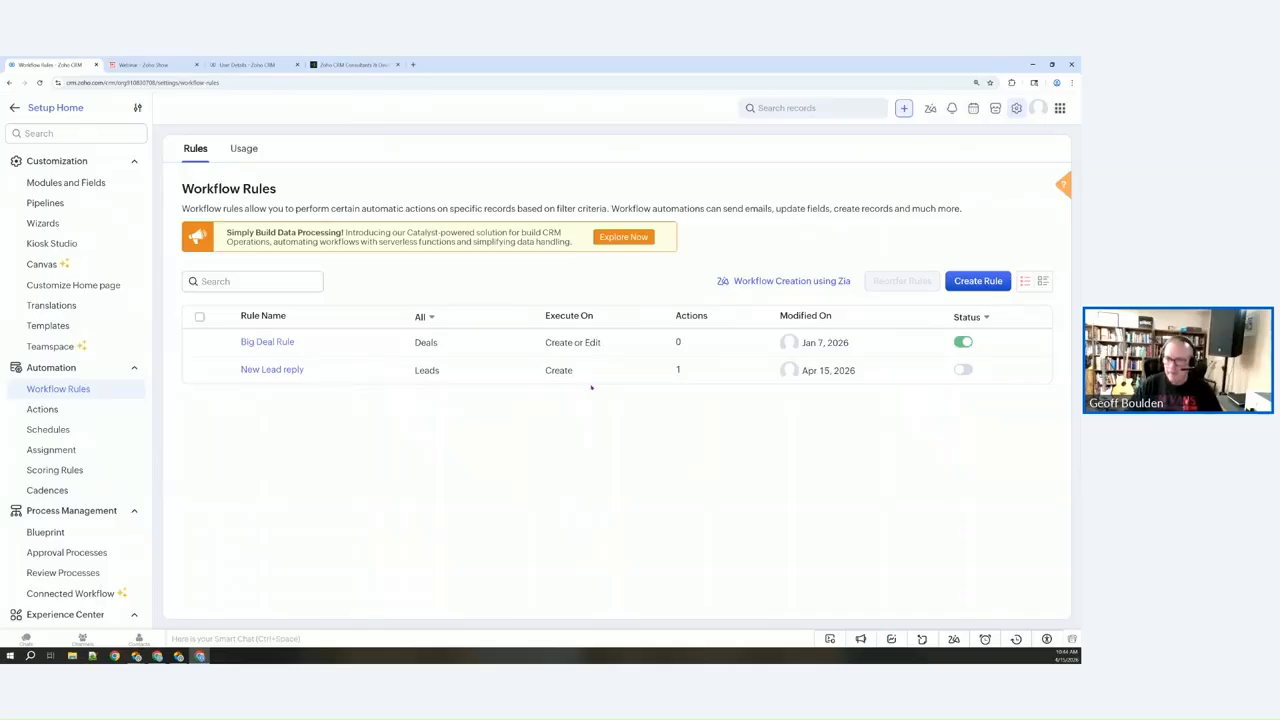
Open the list of email templates in setup
click(47, 325)
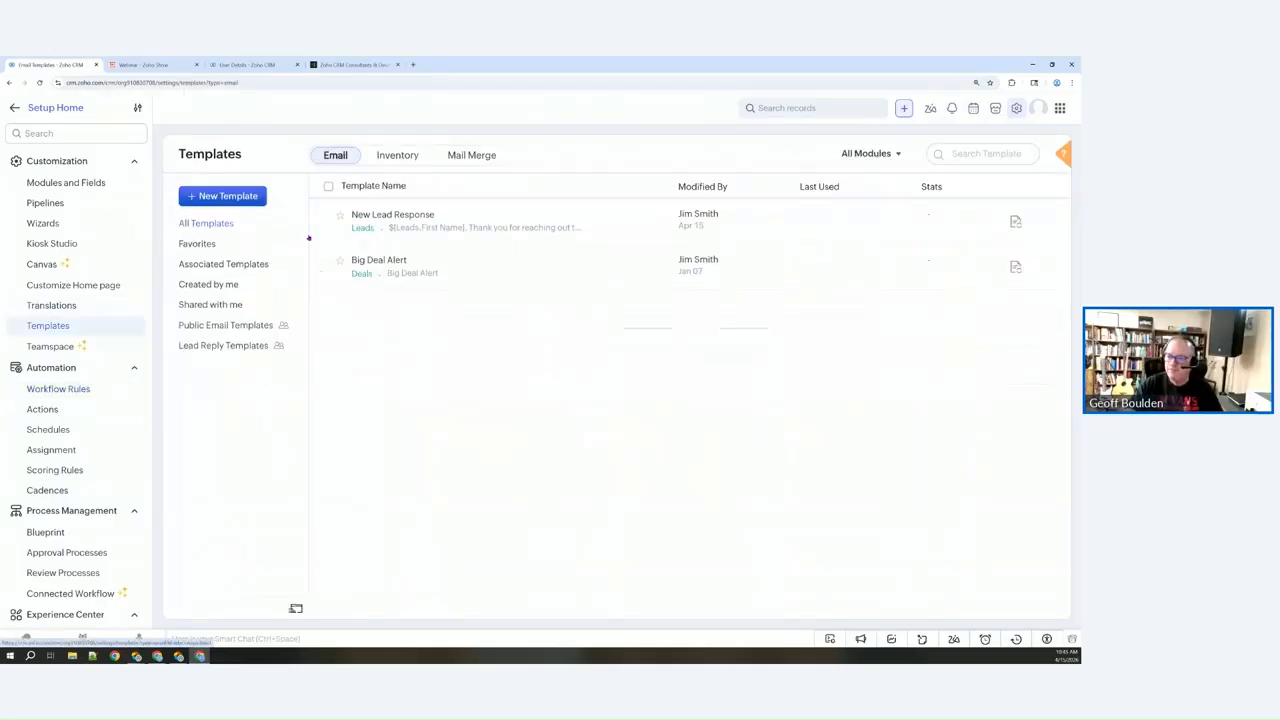